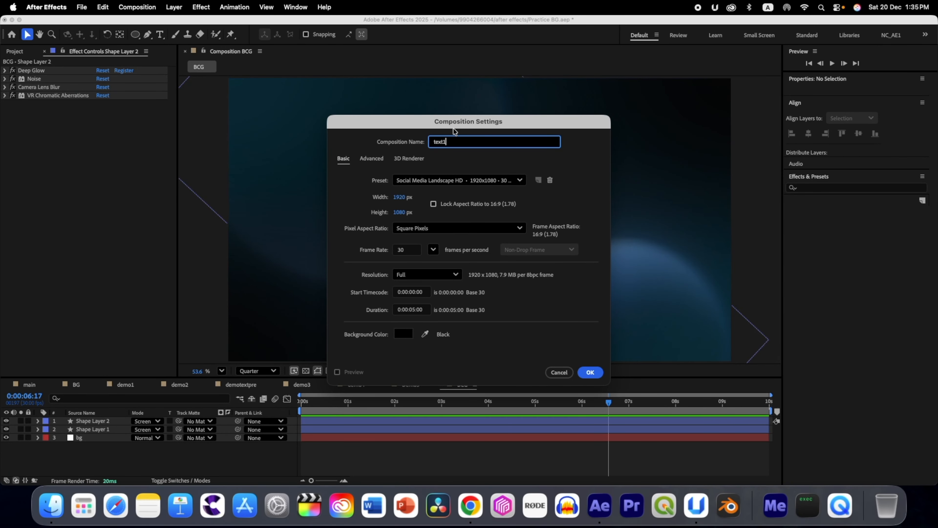
Create a composition named text1 at 1920 x 1080 px, 30 fps, with a duration of 0:00:05:00.
left_click_drag(454, 127, 451, 126)
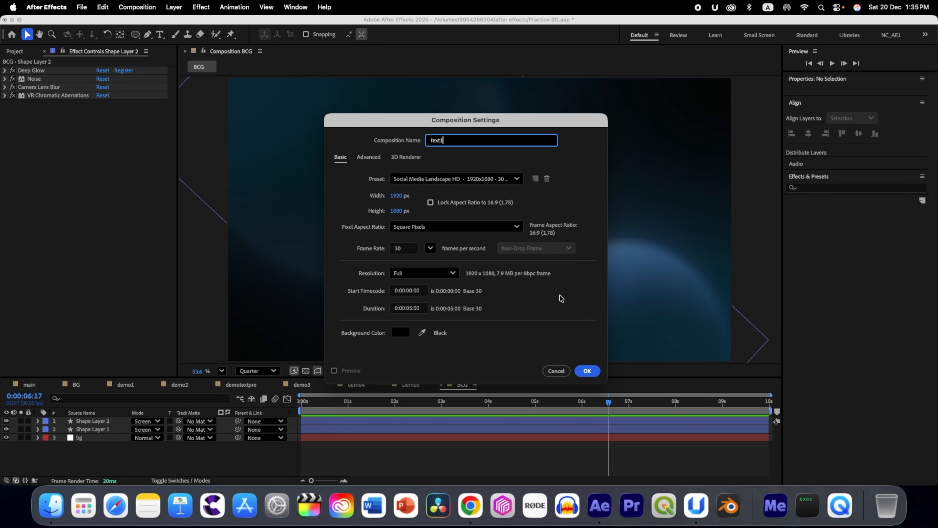
key("Return")
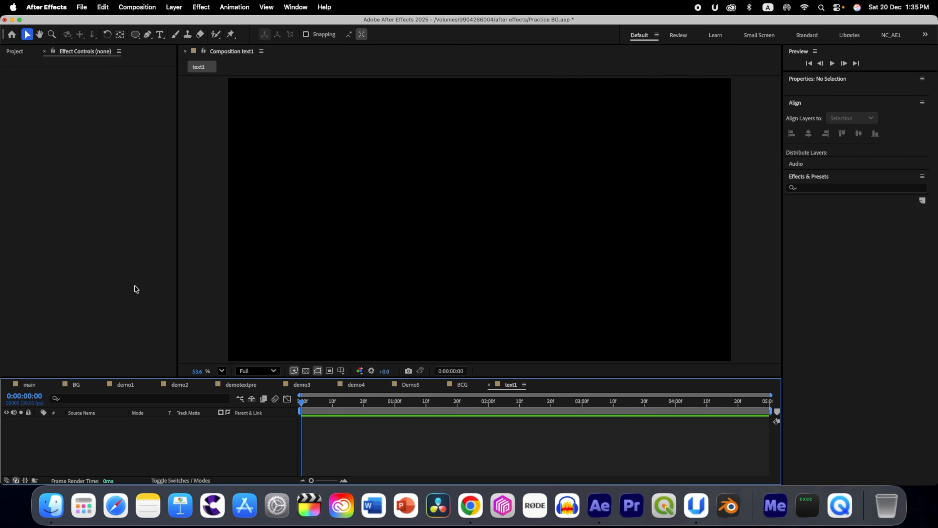
Add the Bg.mp4 footage to the text1 composition and set its scale to 50%.
left_click(16, 51)
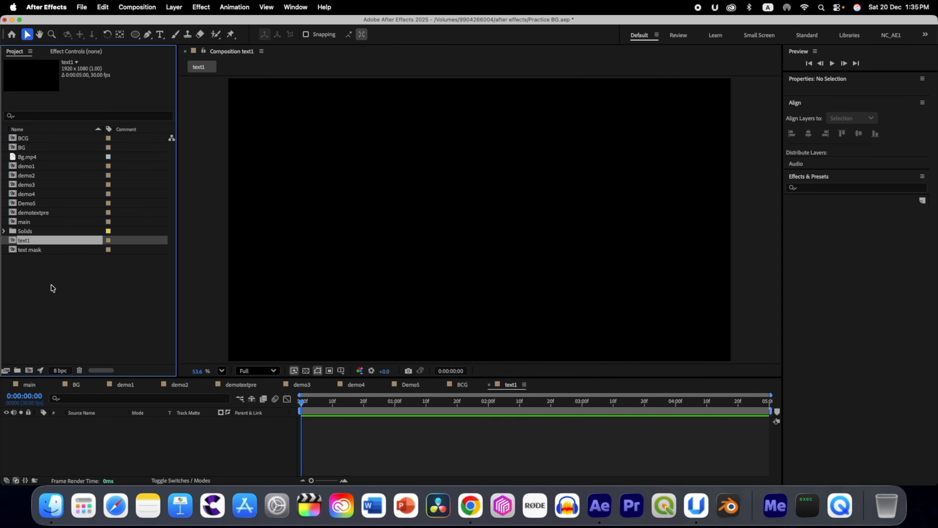
key("s")
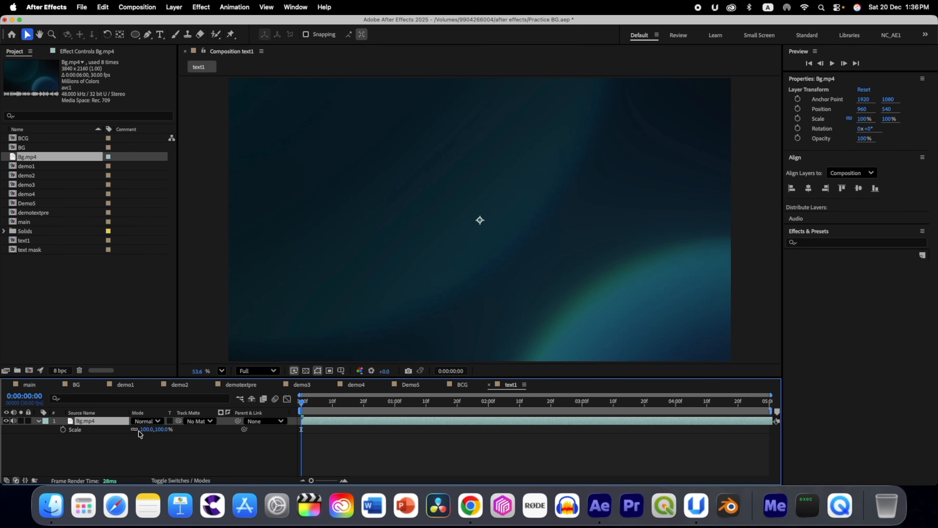
left_click(145, 430)
type("50")
key("Return")
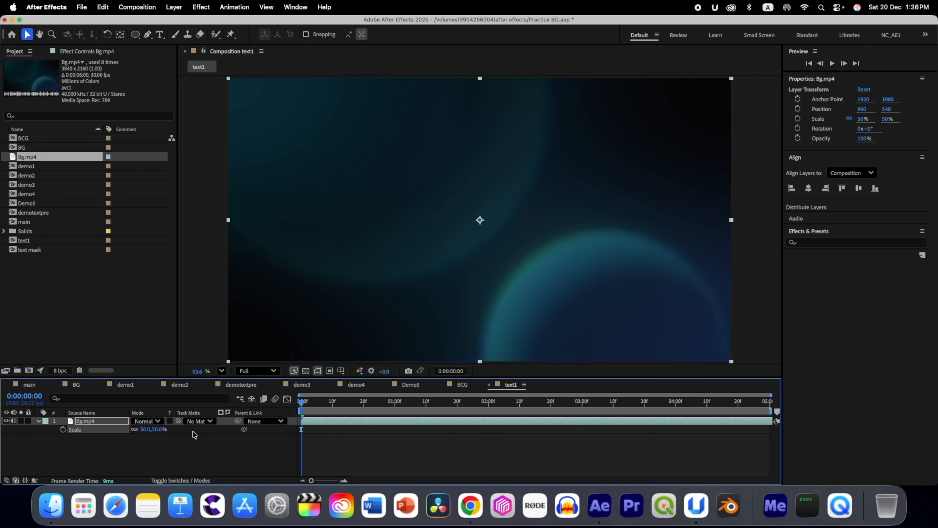
left_click(38, 422)
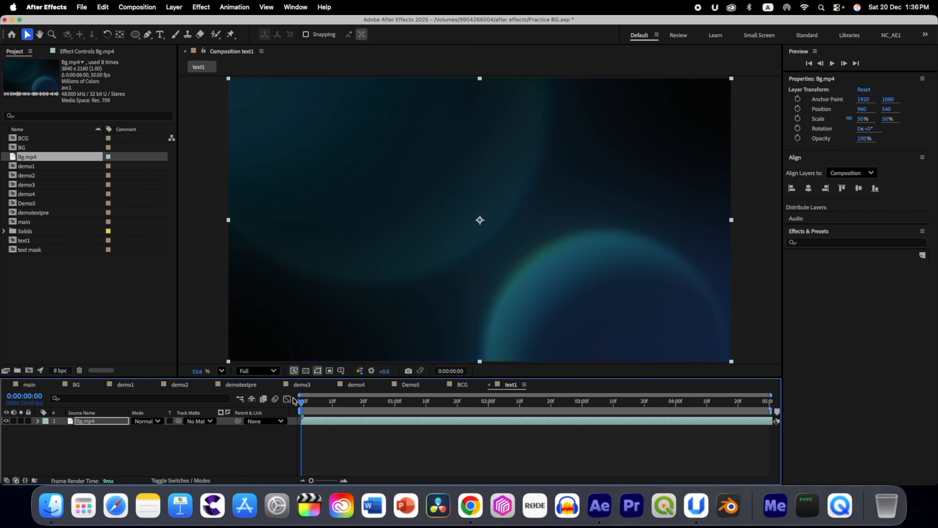
Add a text layer reading 2026 above the background footage, starting at the beginning of the composition.
mouse_move(302, 404)
left_mouse_down()
mouse_move(463, 409)
mouse_move(297, 410)
left_mouse_up()
left_click(223, 432)
left_click(160, 34)
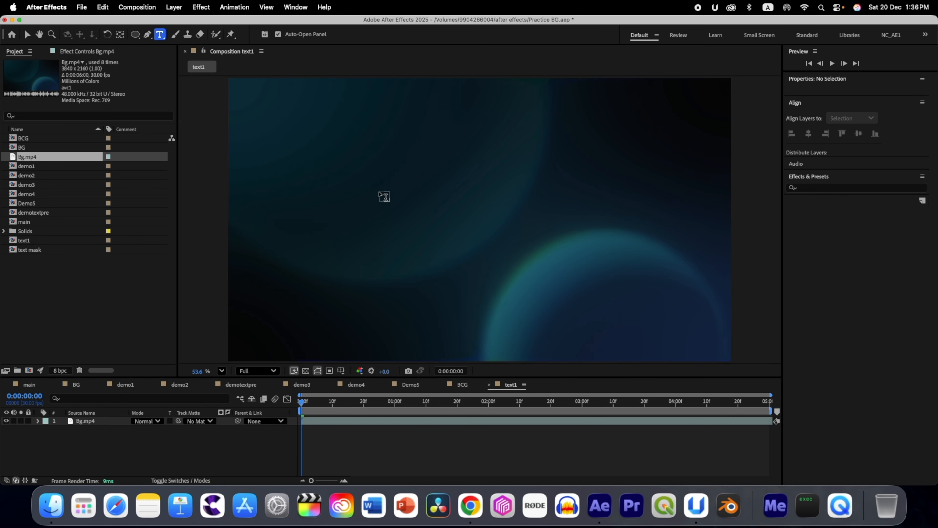
left_click(418, 215)
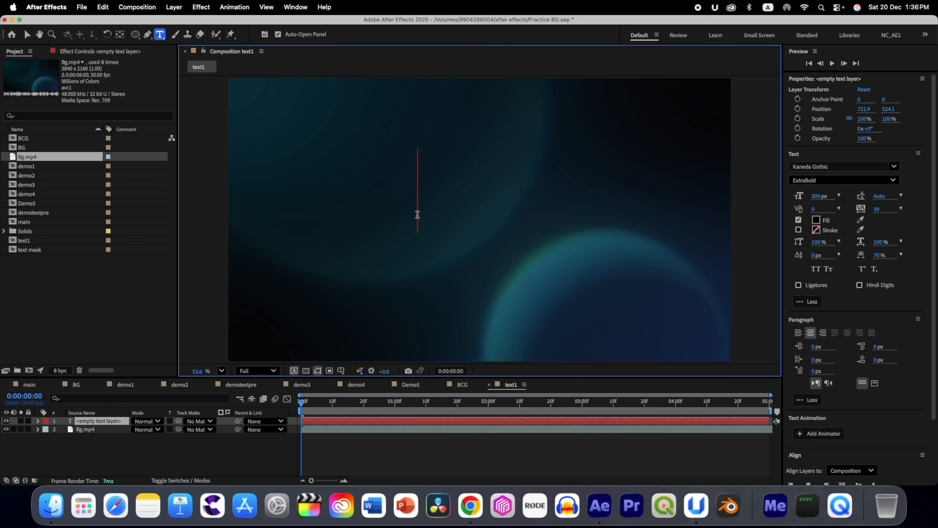
type("2026")
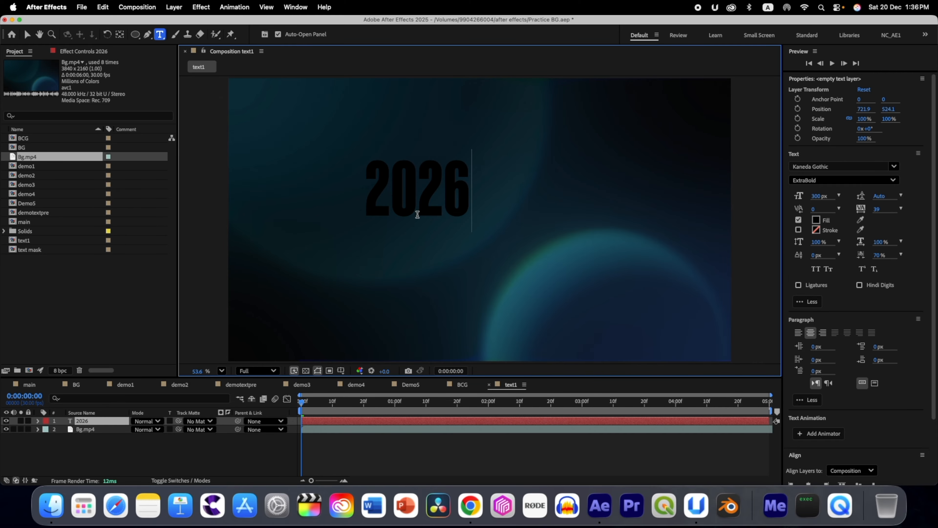
Center the anchor point of the 2026 layer within its text.
key("super+a")
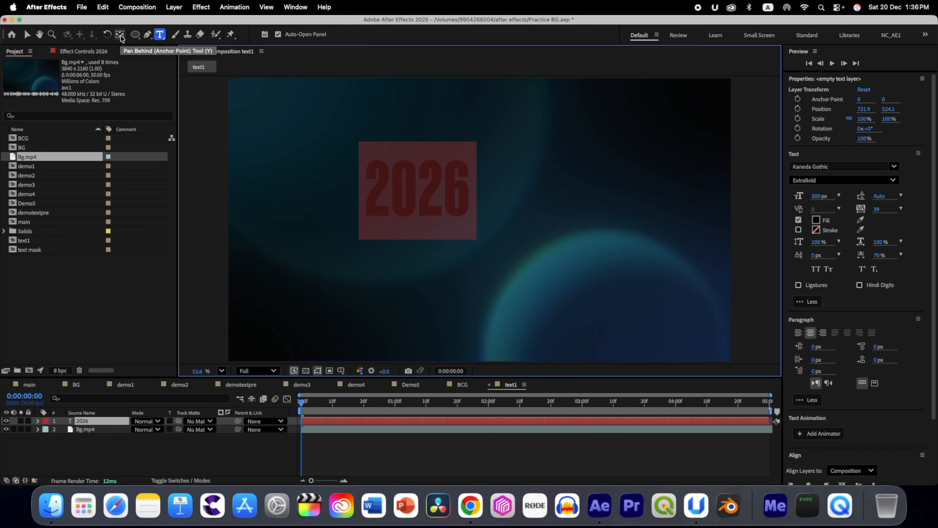
left_click(121, 36)
key("super+alt+Home")
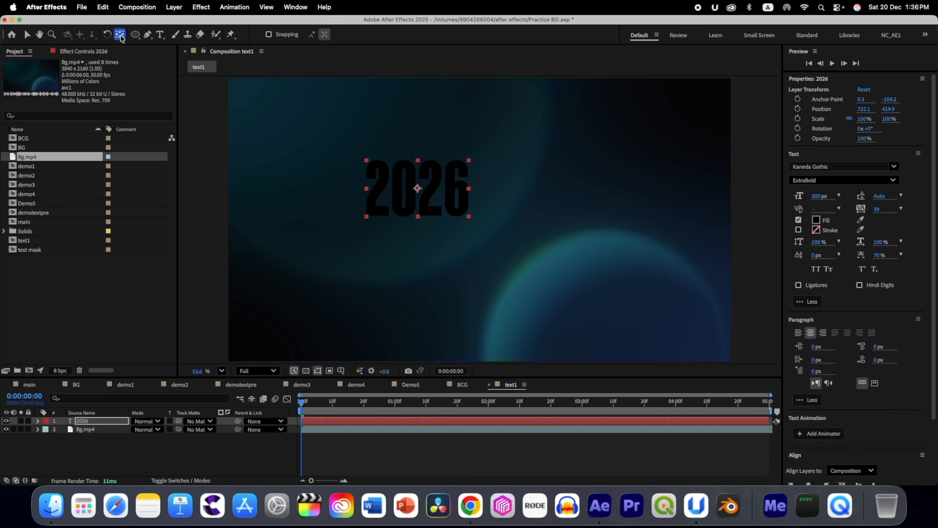
Set the 2026 text to the Apple Garamond Bold font at a size of 400 px.
left_click(875, 167)
type("apple")
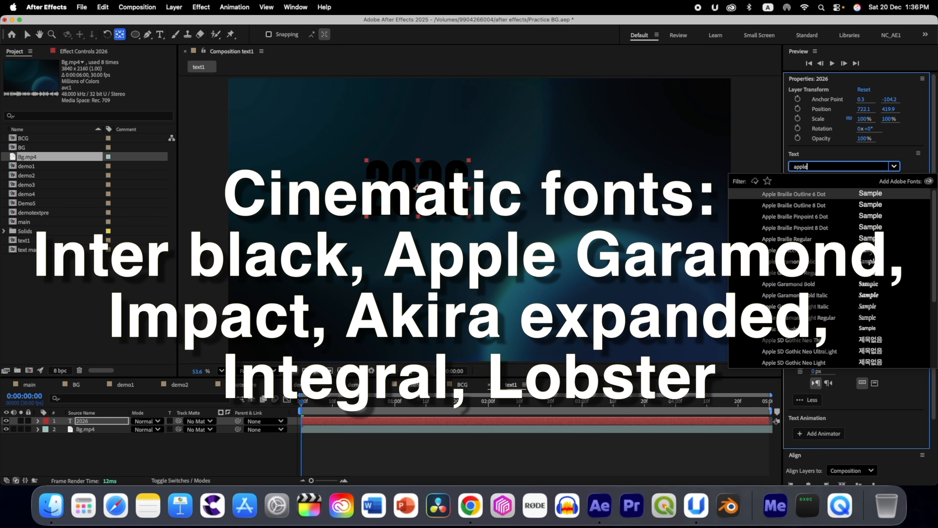
left_click(794, 284)
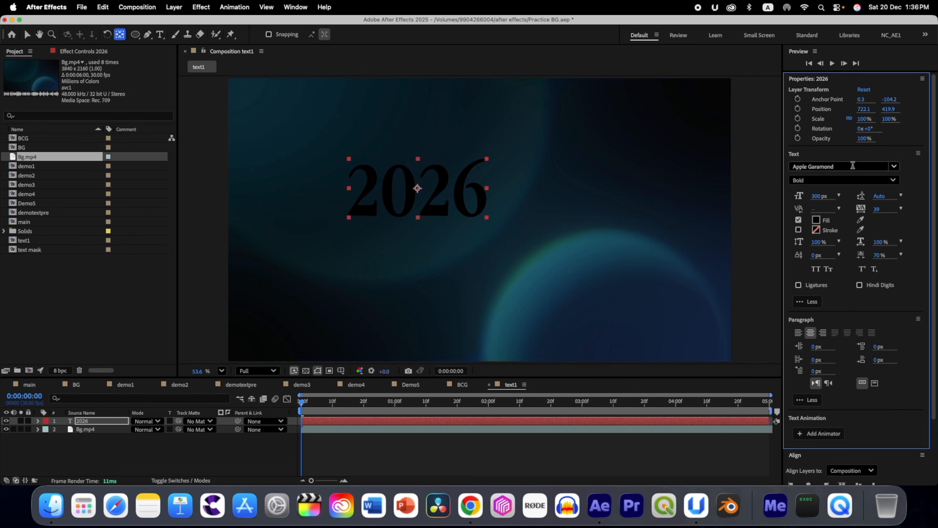
left_click(819, 196)
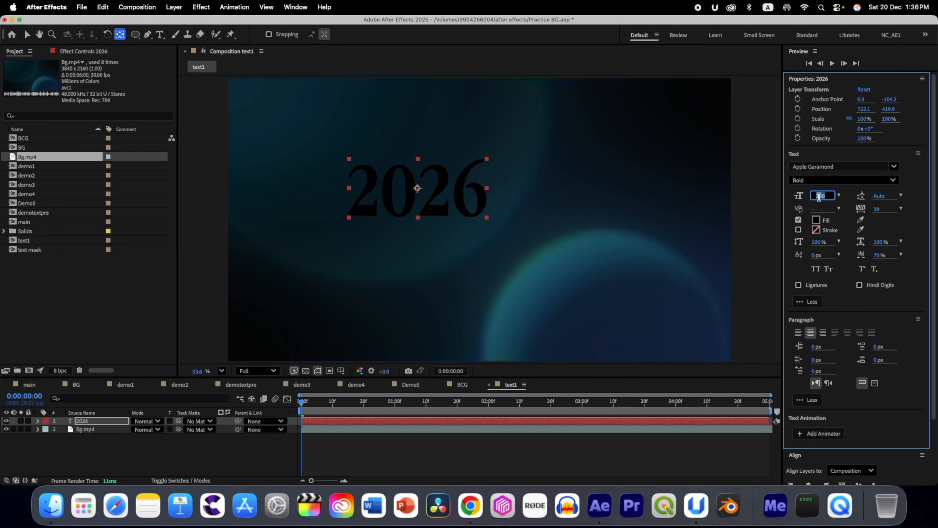
type("4")
key("Return")
Change the fill color of the 2026 text to white, FFFFFF.
left_click(816, 219)
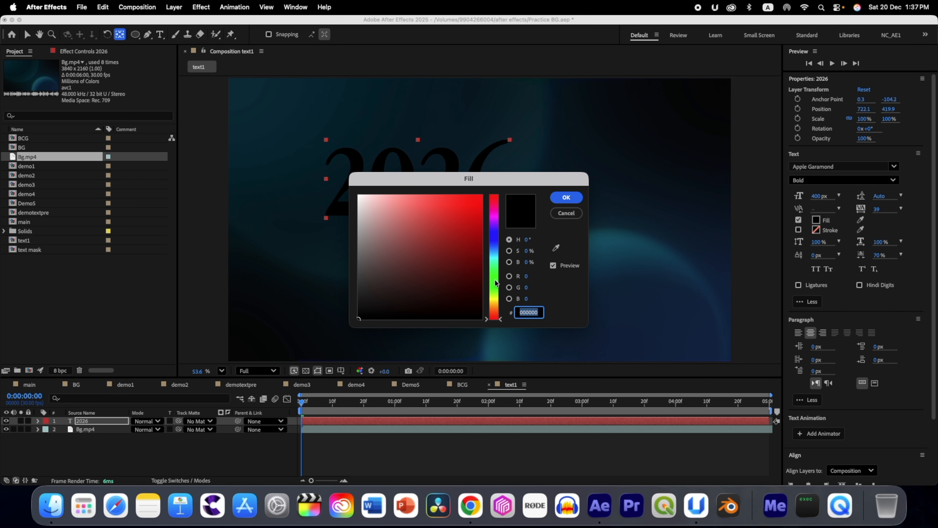
type("FFFFFF")
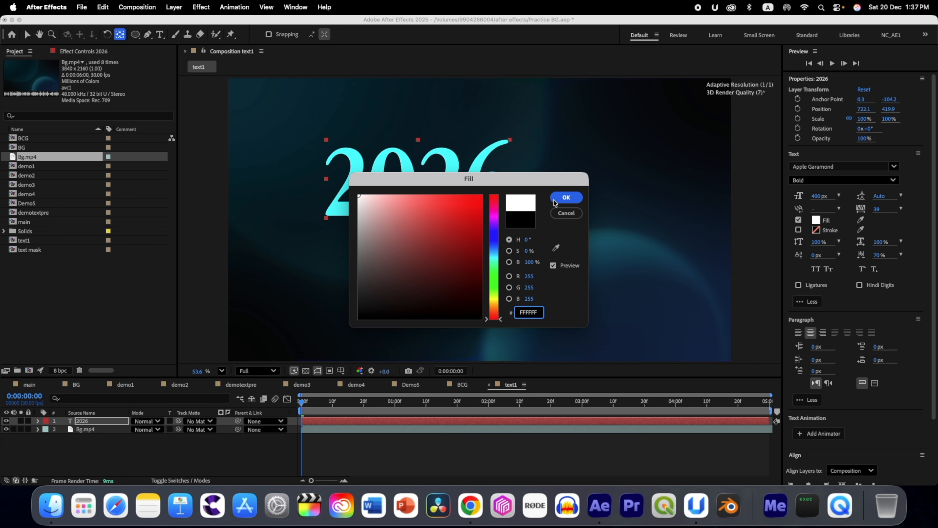
left_click(567, 198)
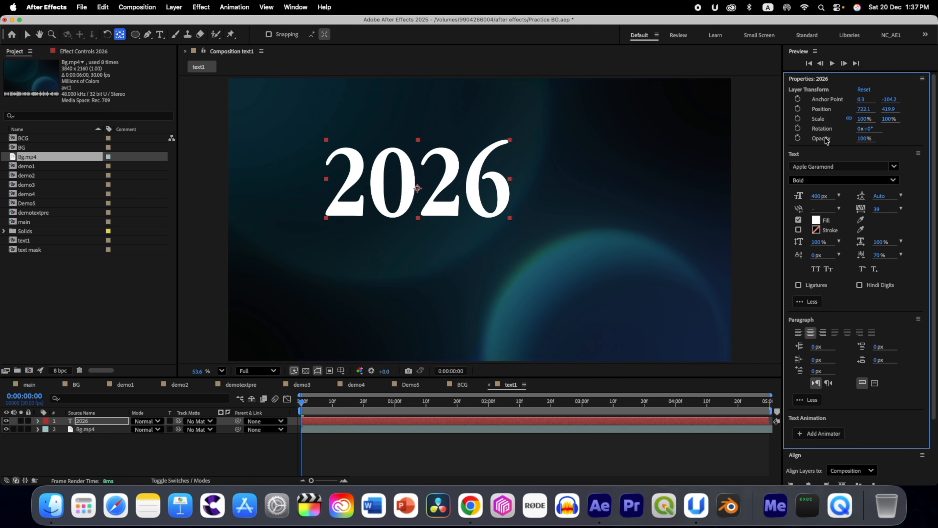
Align the 2026 text to the composition's center both horizontally and vertically.
scroll(840, 207, "down", 4)
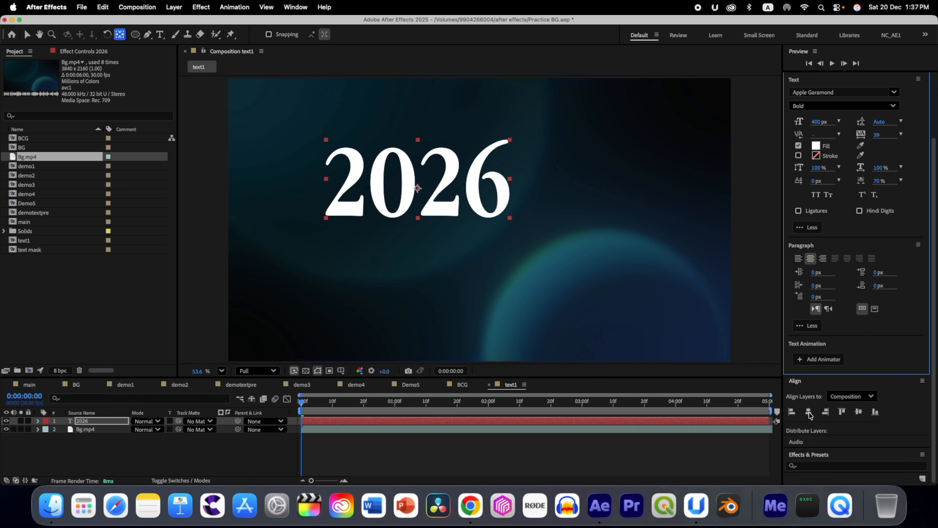
left_click(808, 412)
left_click(858, 411)
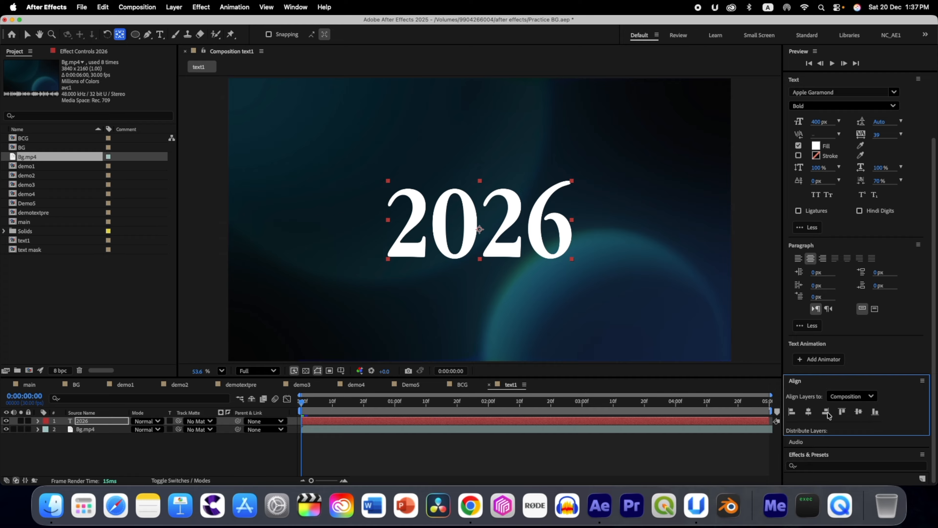
Hide the Align panel and show it again.
left_click(271, 11)
mouse_move(296, 7)
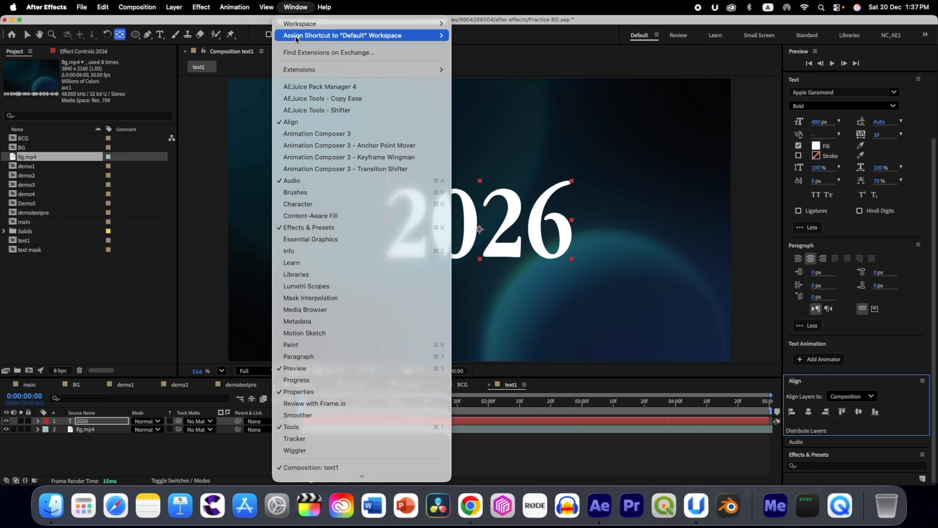
left_click(297, 123)
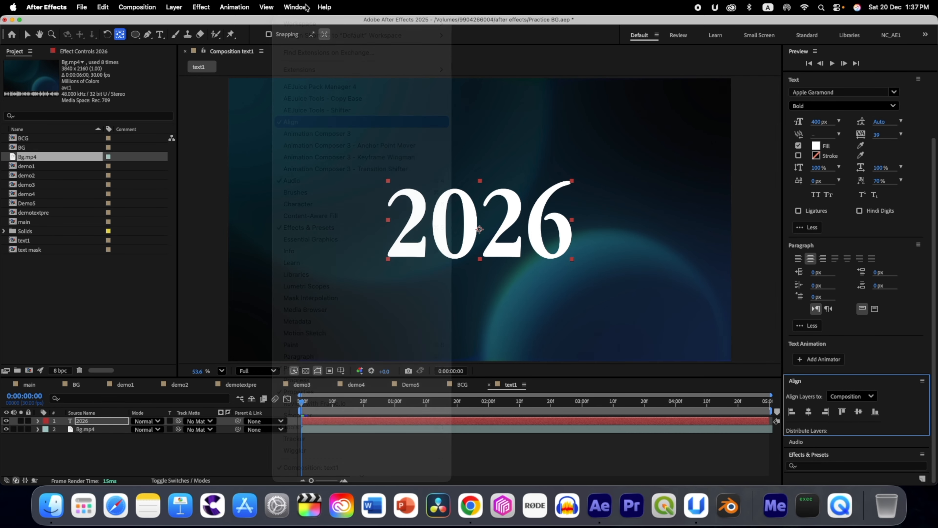
left_click(299, 7)
left_click(308, 121)
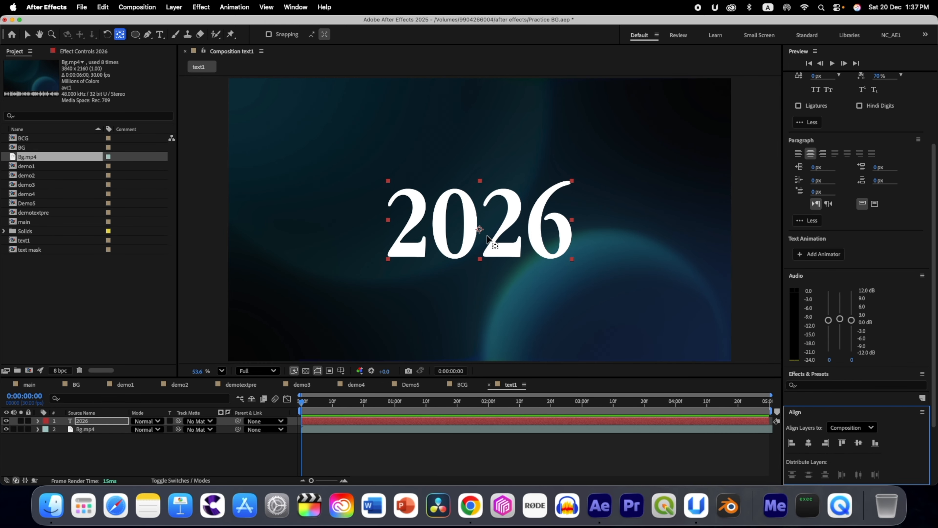
Apply the 4-Color Gradient effect to the 2026 text layer.
key("v")
left_click(86, 421)
key("ctrl+space")
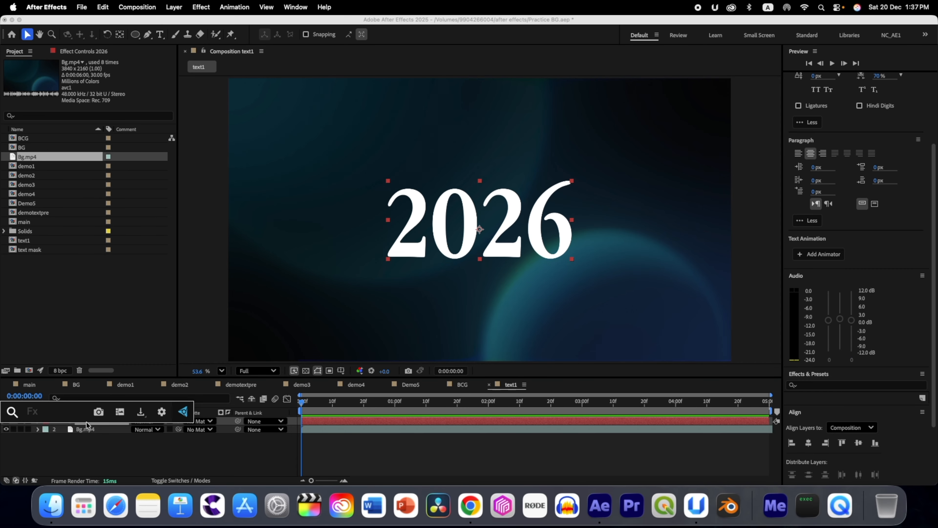
type("4")
left_click(74, 437)
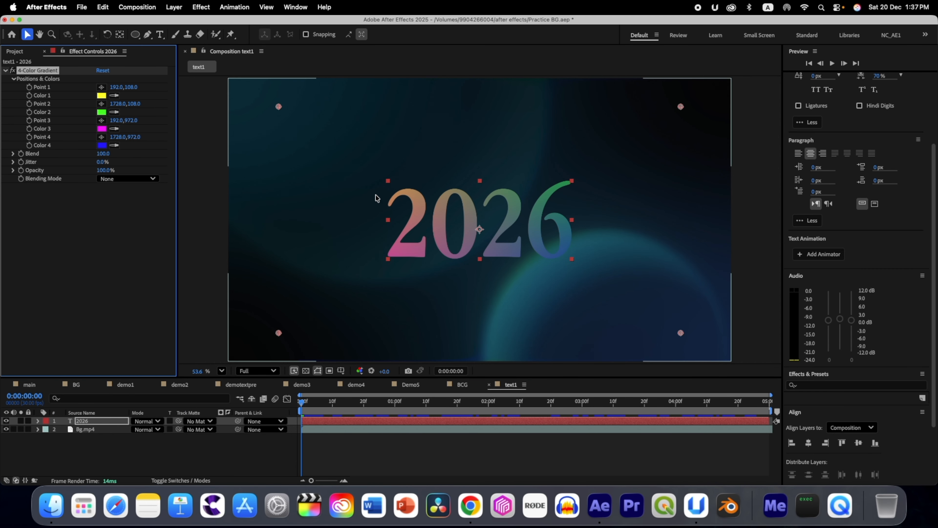
Move the four gradient points onto the matching corners of the 2026 text's bounding box.
left_click_drag(279, 108, 388, 181)
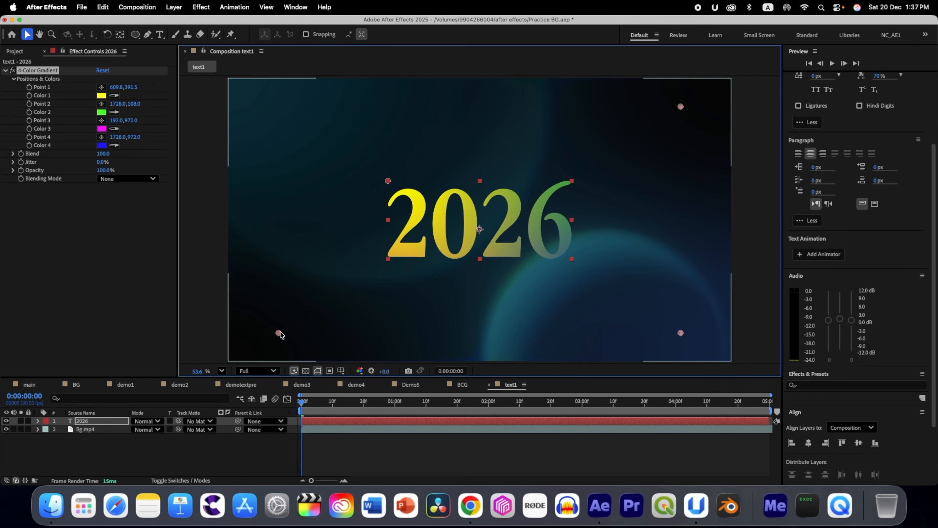
left_click_drag(279, 333, 388, 259)
left_click_drag(680, 333, 571, 259)
left_click_drag(680, 107, 571, 182)
left_click(99, 421)
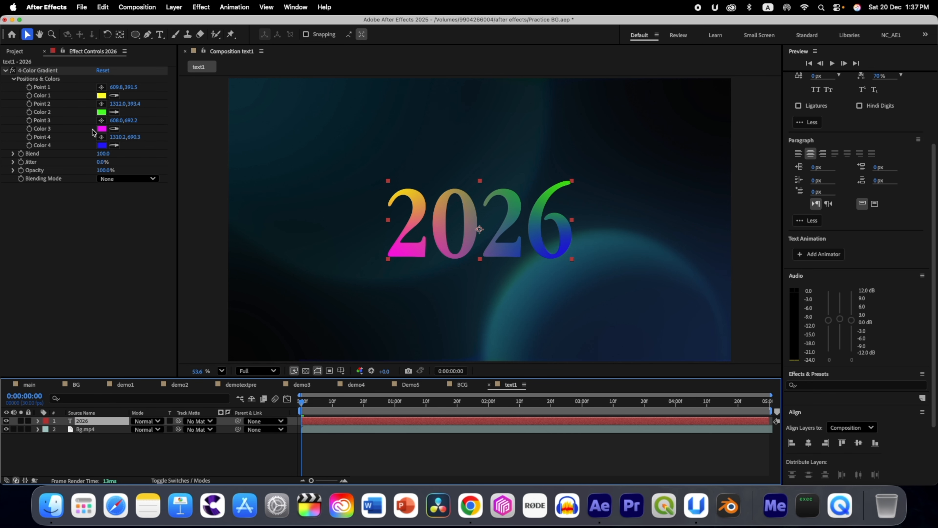
Change Color 1 of the four-color gradient to a pale blue.
left_click(102, 95)
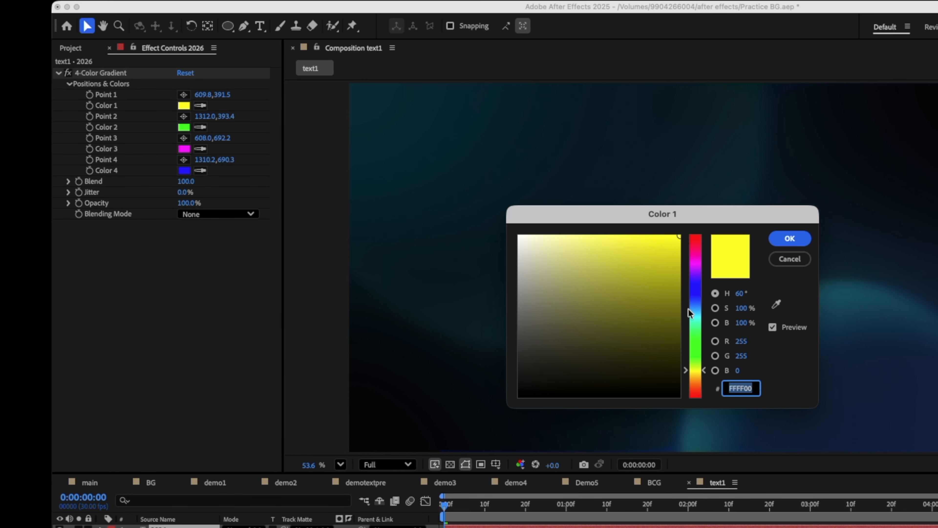
left_click(696, 300)
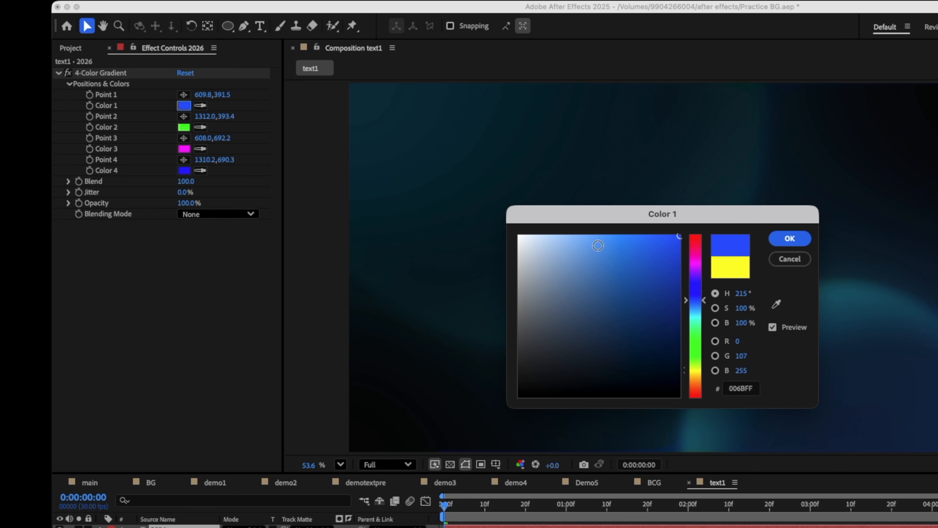
left_click(557, 243)
left_click(790, 238)
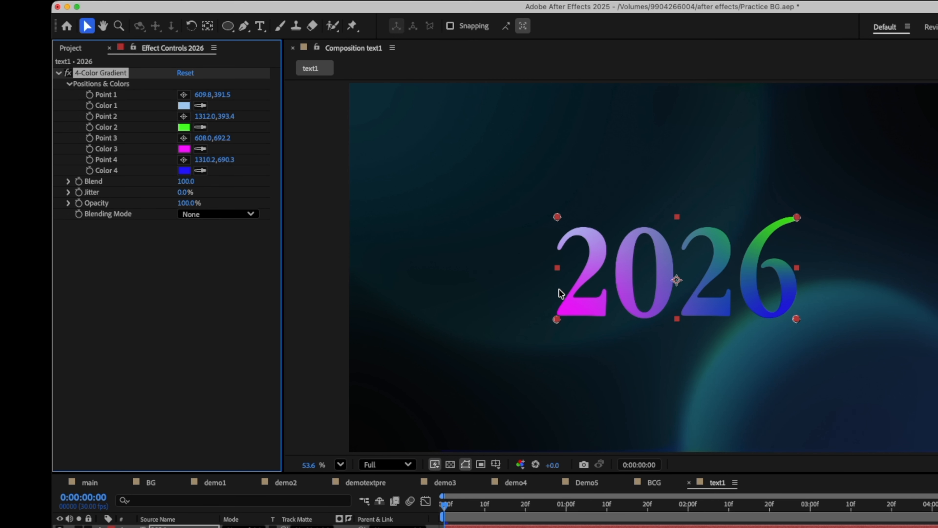
Set the gradient's Color 2 to gray 919495 and its Color 3 to light blue 90ADF6.
left_click(185, 129)
left_click(677, 307)
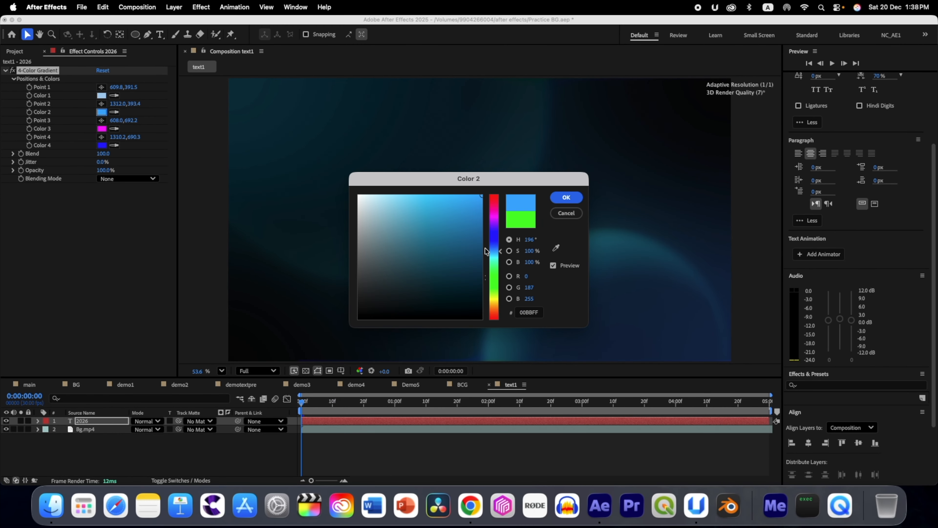
left_click(566, 197)
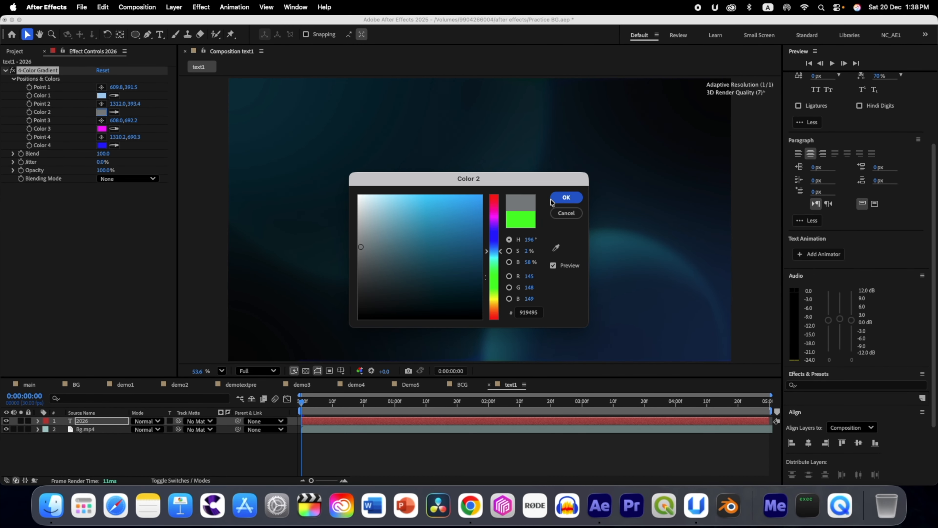
left_click(101, 129)
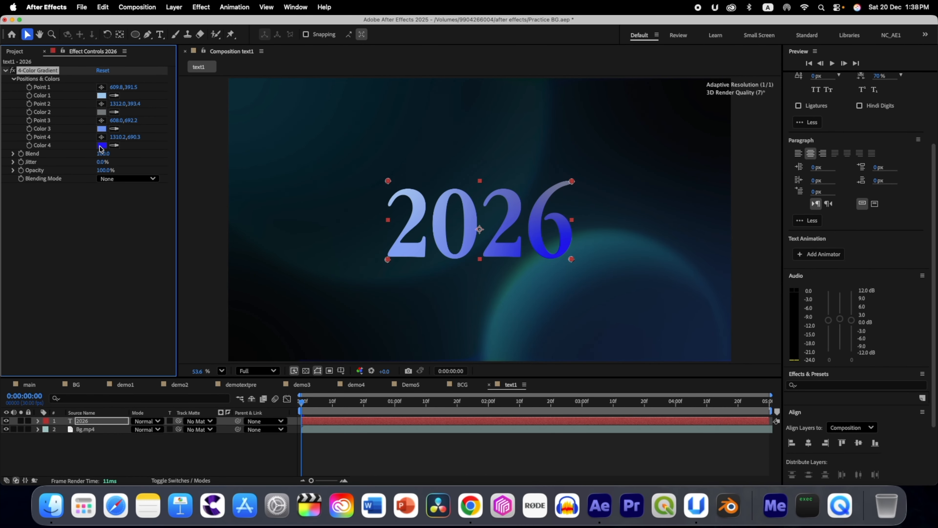
Change Color 4 of the four-color gradient to a medium gray.
left_click(101, 145)
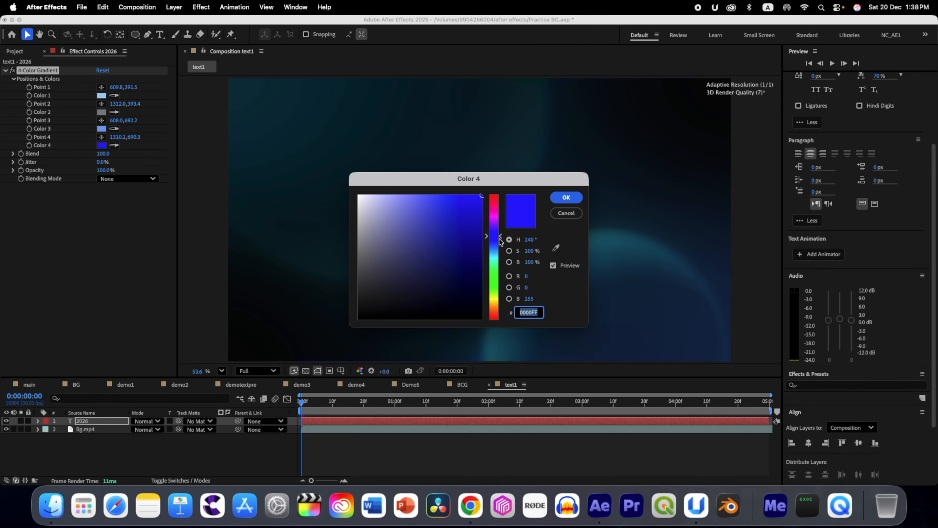
left_click_drag(362, 286, 357, 241)
left_click(566, 197)
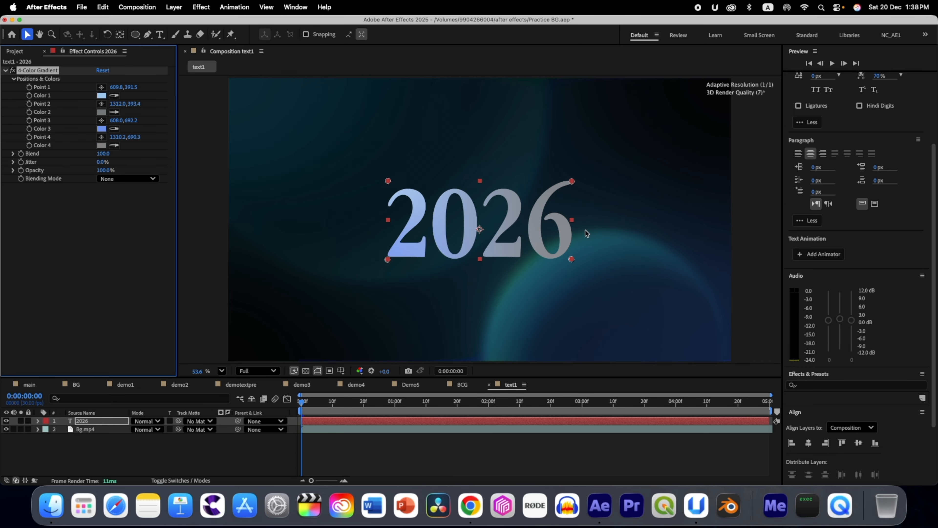
Change Color 3 of the four-color gradient to a paler blue.
left_click(101, 128)
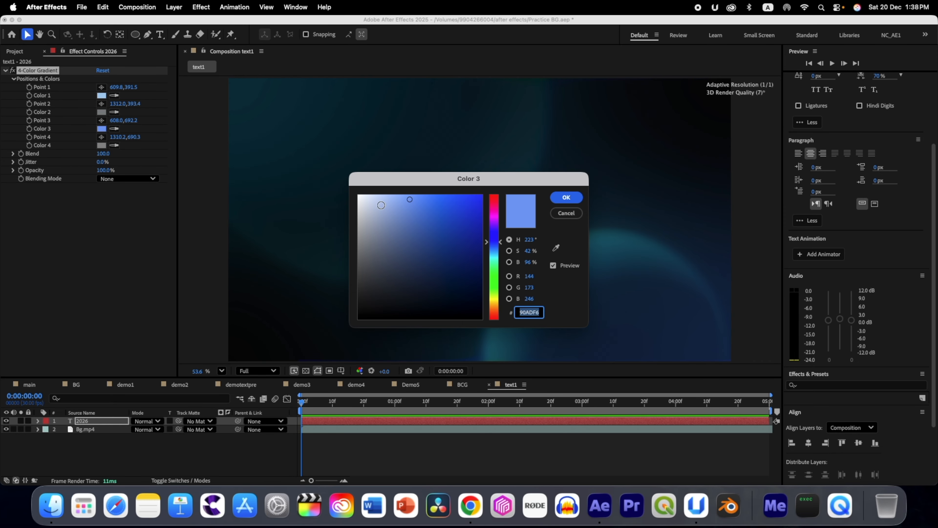
left_click(381, 198)
left_click(566, 197)
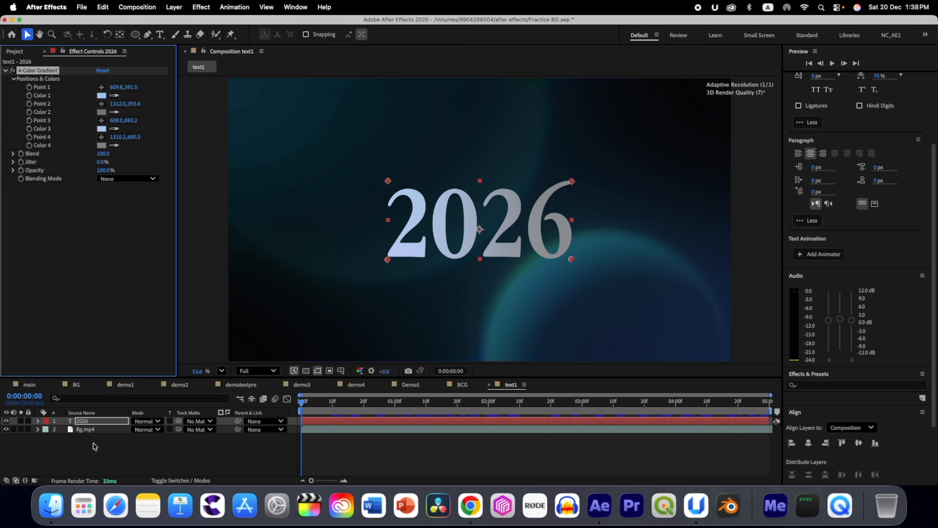
Set the Blend of the four-color gradient to 200.
left_click(103, 153)
type("200")
key("Return")
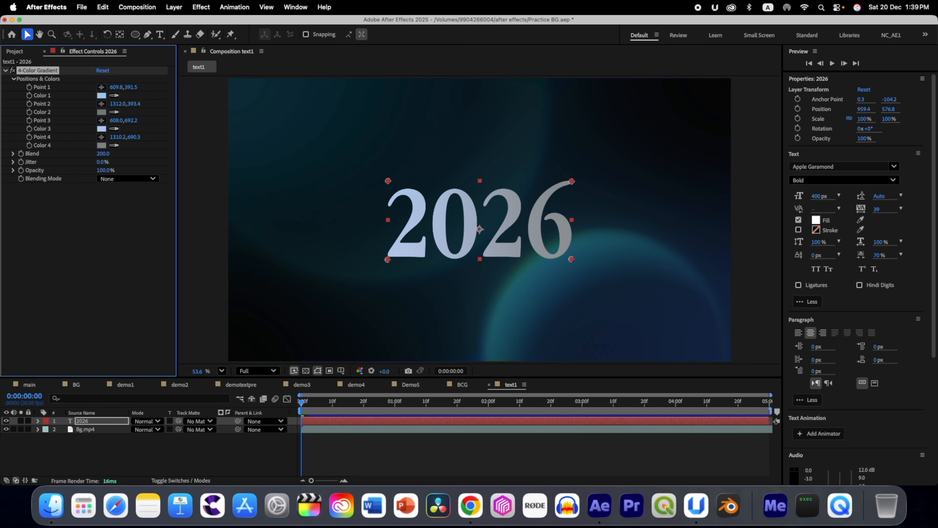
Change the gradient's Color 1 to a brighter blue and its Color 3 to blue 7FA3FC.
left_click(102, 95)
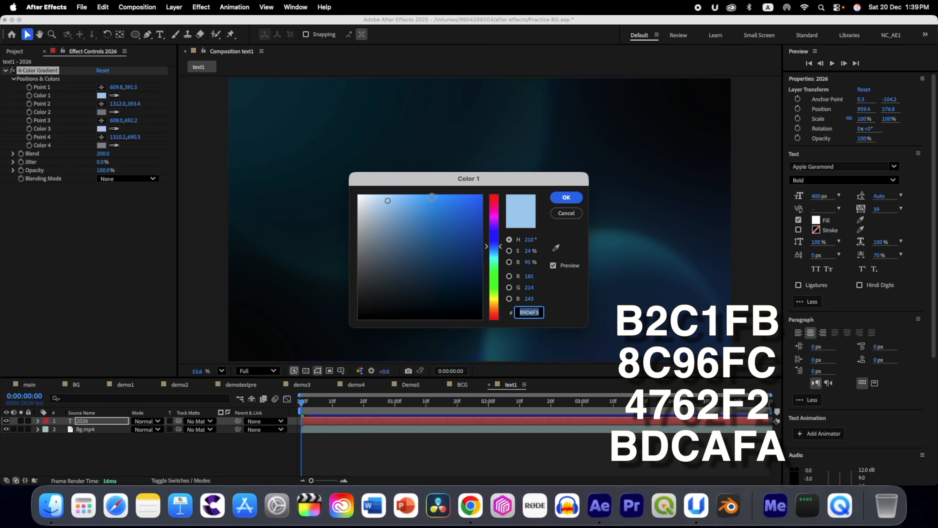
left_click(429, 197)
left_click(567, 197)
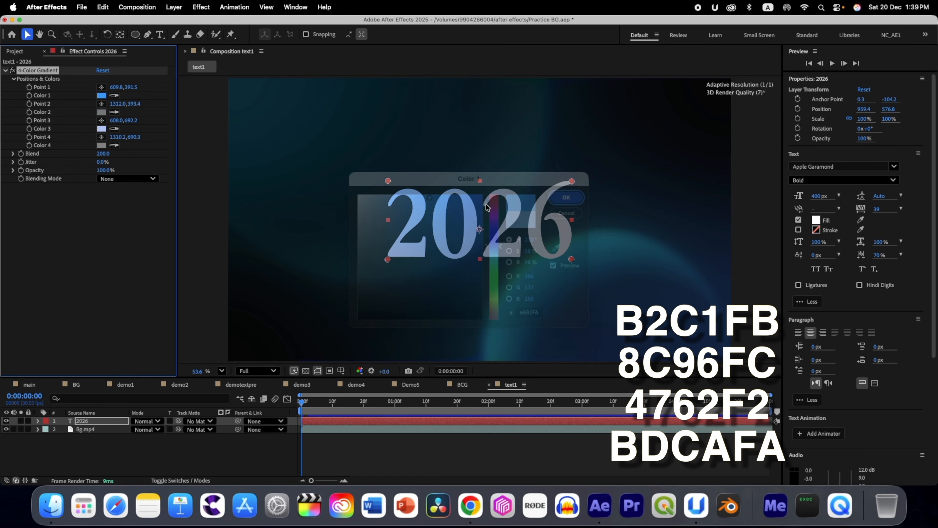
left_click(102, 129)
left_click(420, 196)
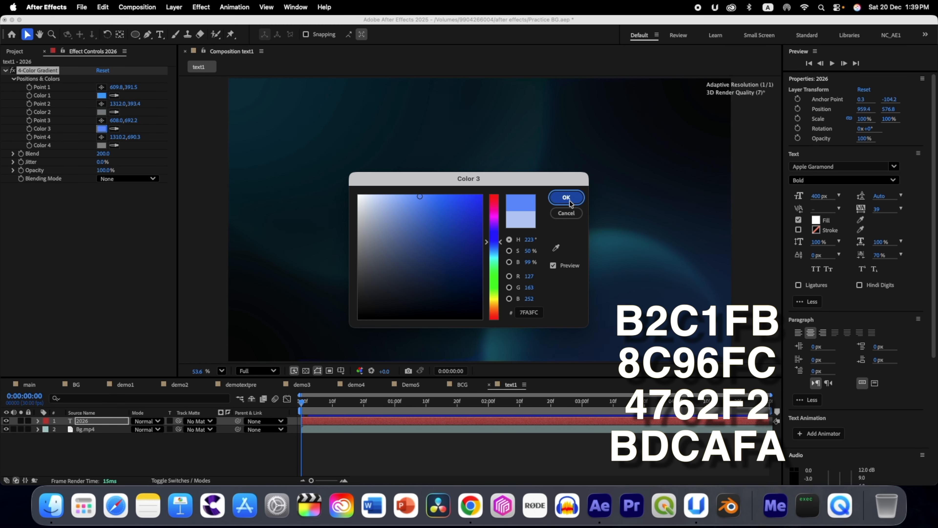
left_click(567, 197)
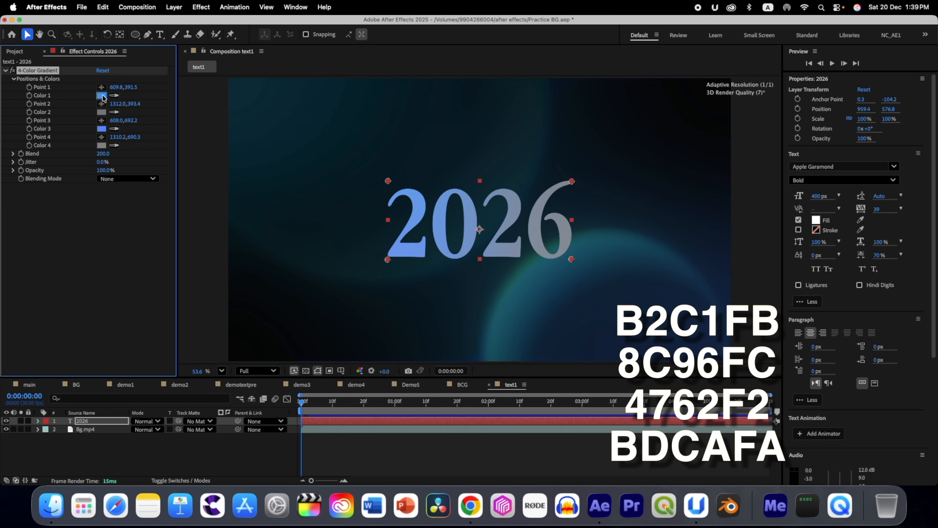
Change the gradient's Color 1 and Color 3 to very pale blue and its Color 4 to periwinkle A6A6FD.
left_click(101, 128)
left_click(376, 196)
left_click(566, 197)
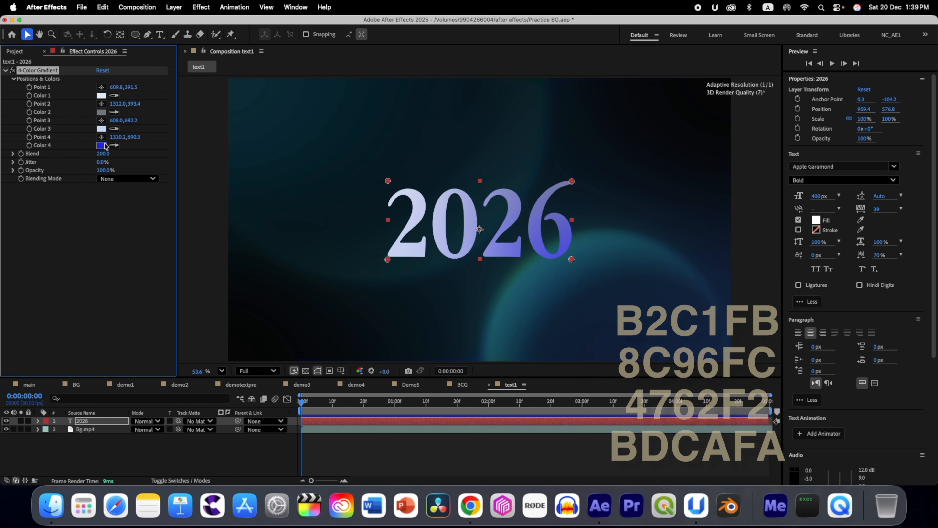
left_click(102, 145)
left_click(400, 195)
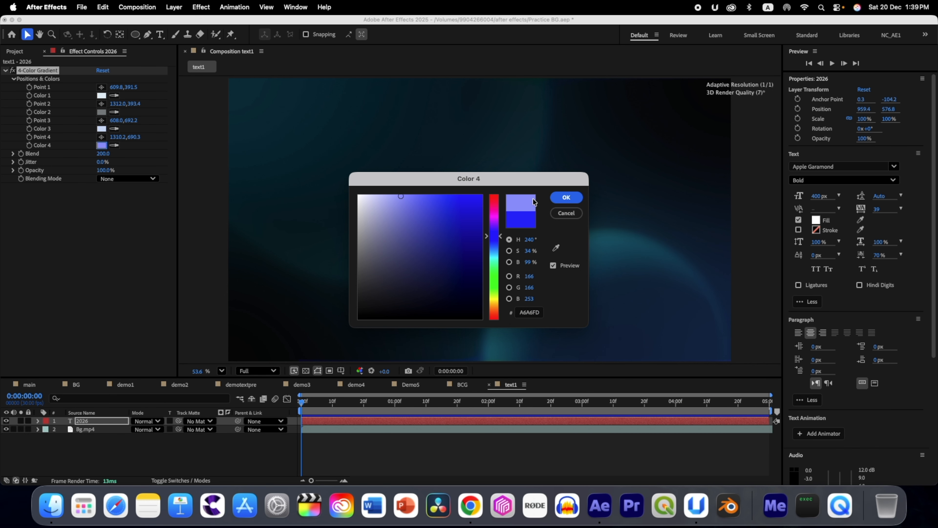
left_click(566, 197)
Duplicate the 2026 text layer and remove the 4-Color Gradient effect from the copy.
left_click(91, 422)
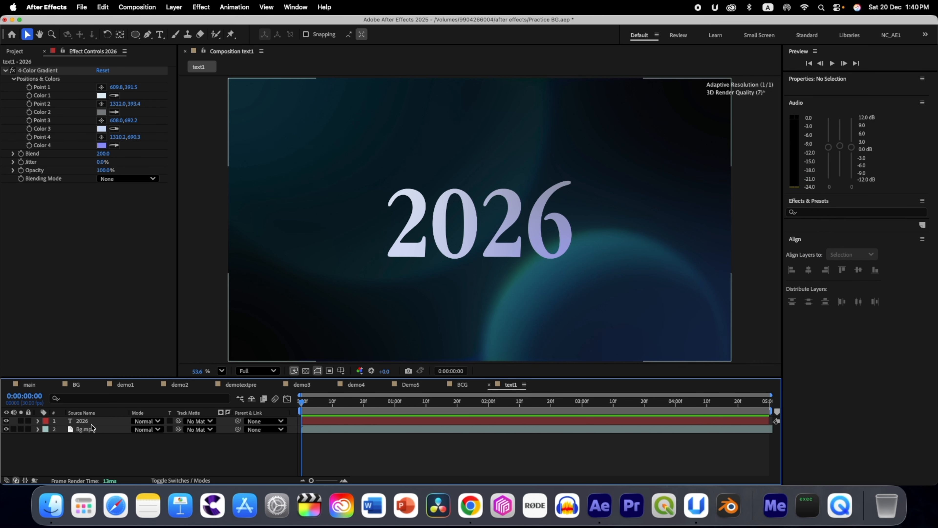
key("super+d")
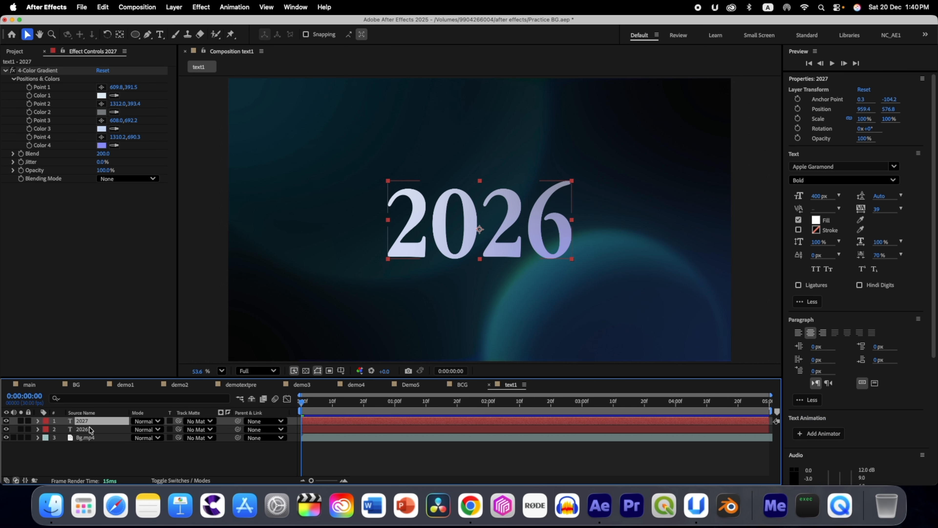
left_click(34, 72)
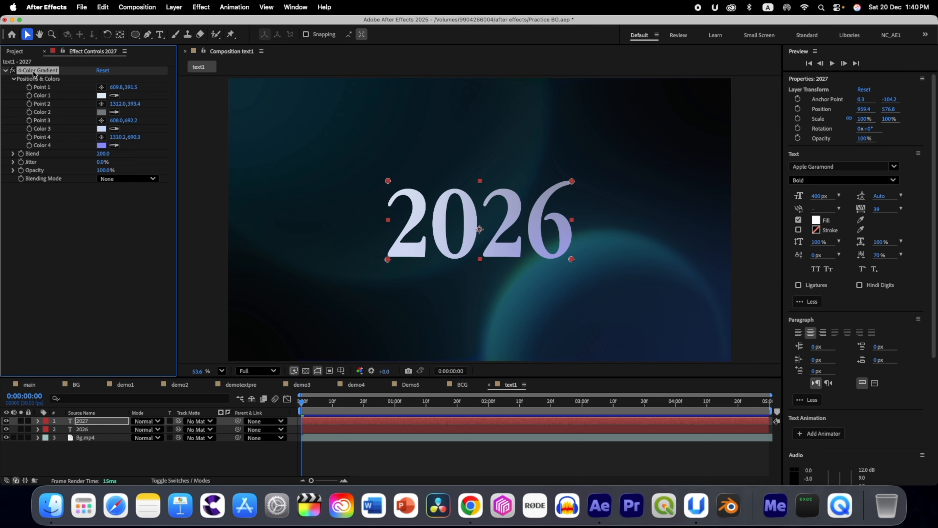
key("Delete")
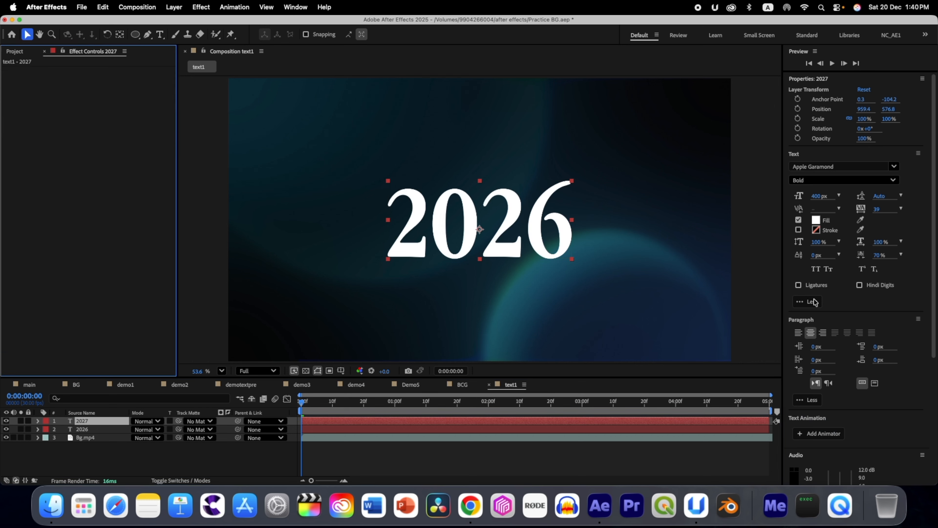
Set the fill color of the duplicated text layer to black, 000000.
left_click(816, 221)
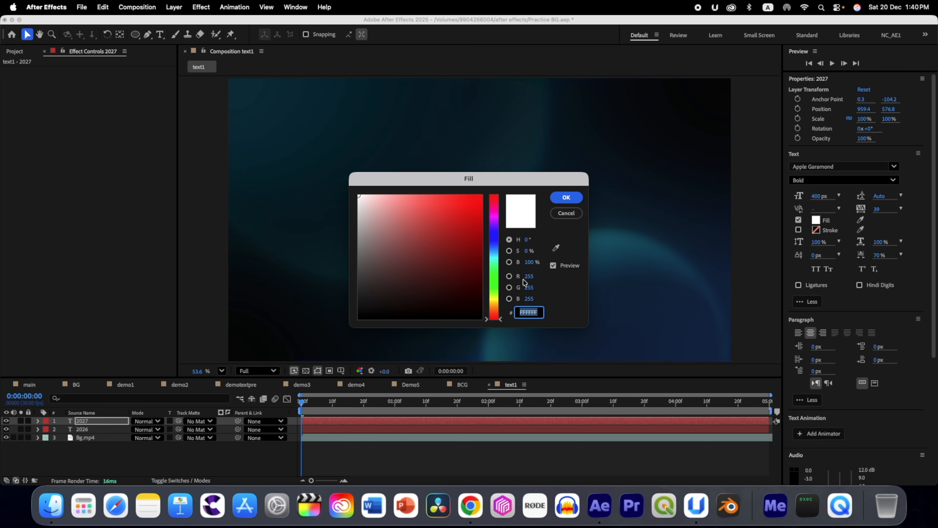
type("000000")
left_click(566, 198)
Apply the CC Light Sweep effect to the duplicated black text layer.
left_click(89, 423)
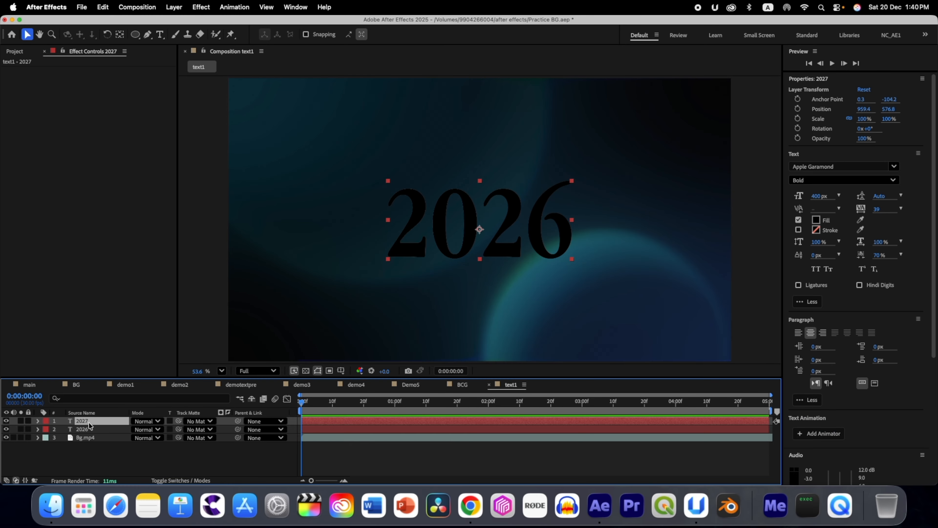
key("ctrl+space")
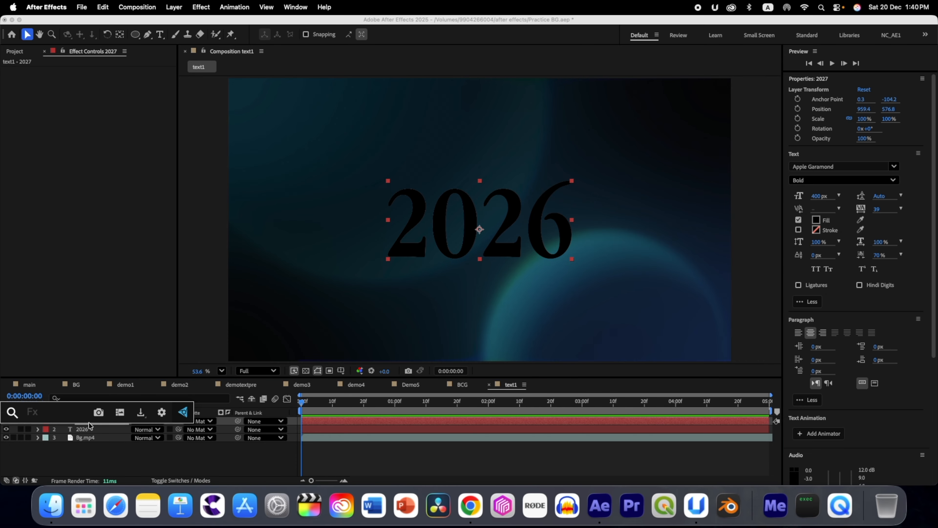
type("light")
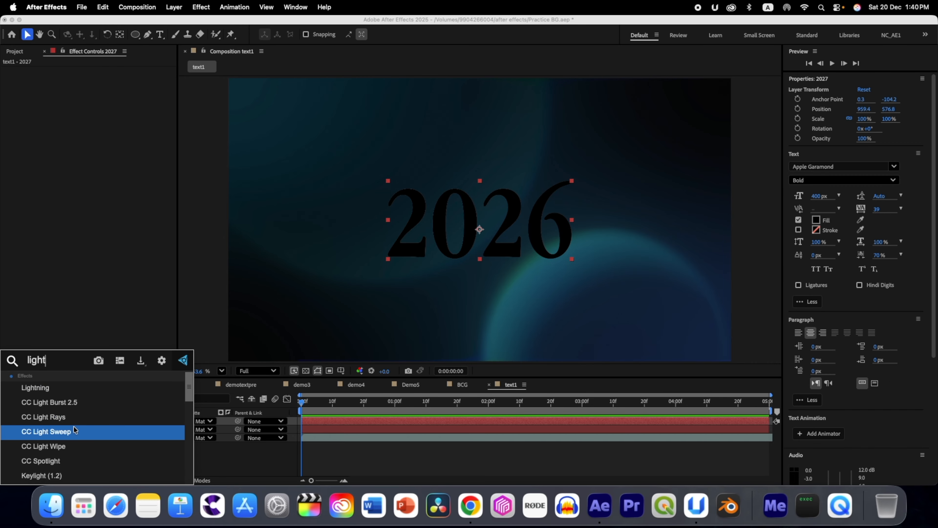
left_click(73, 431)
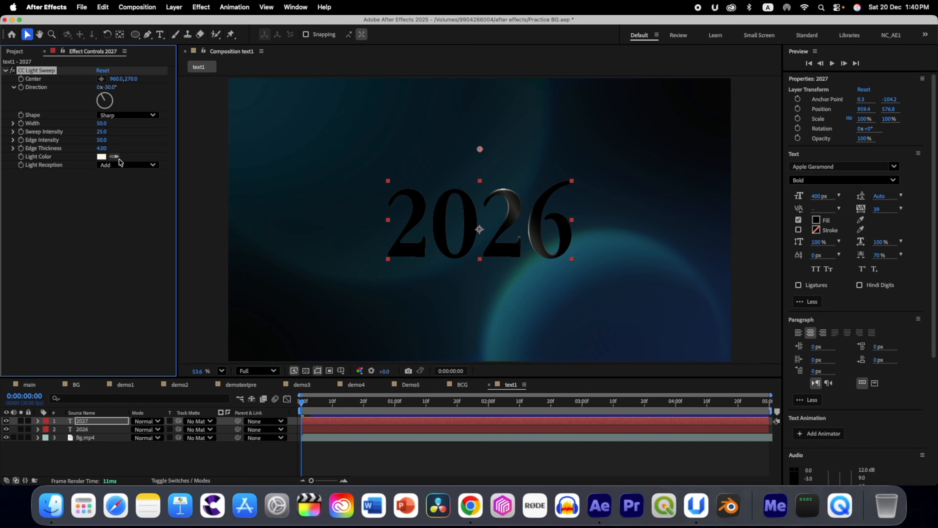
Place the light sweep's Center on the text's anchor point and set its Direction to -58°.
left_click(101, 79)
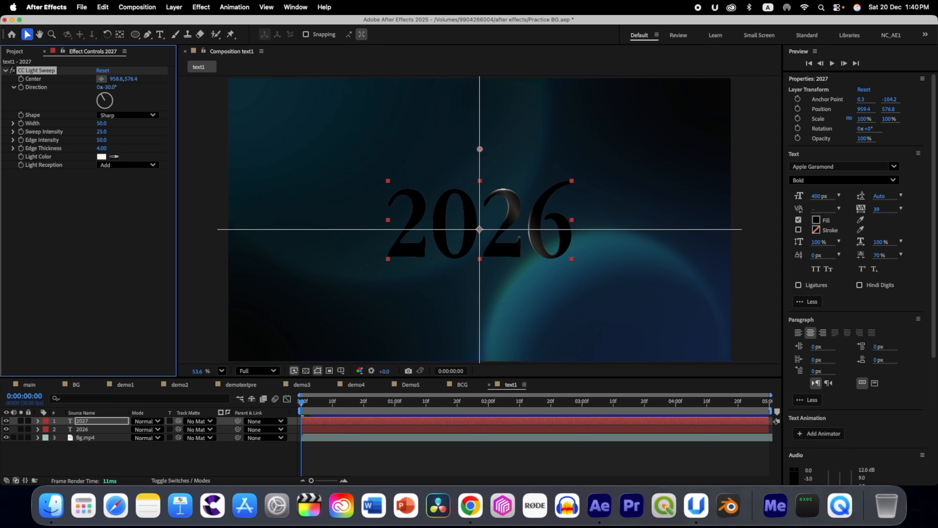
left_click(479, 230)
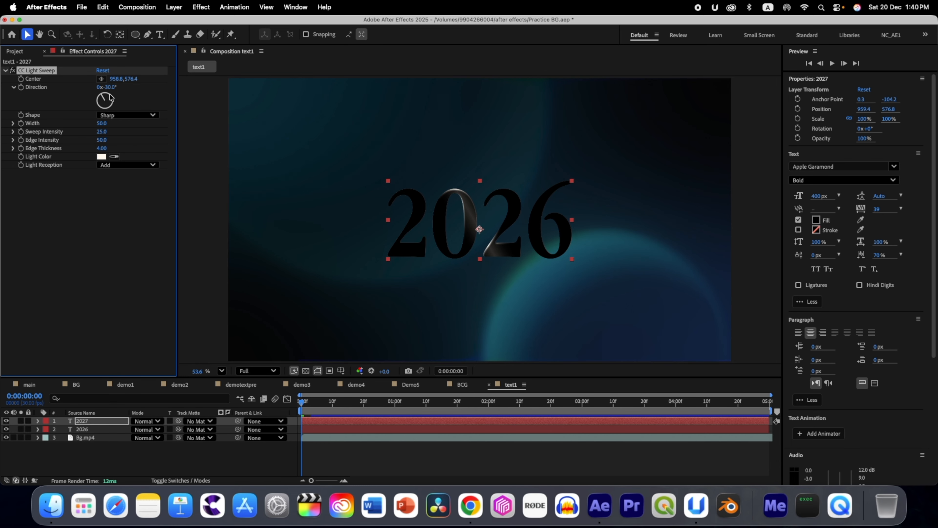
left_click_drag(103, 95, 96, 97)
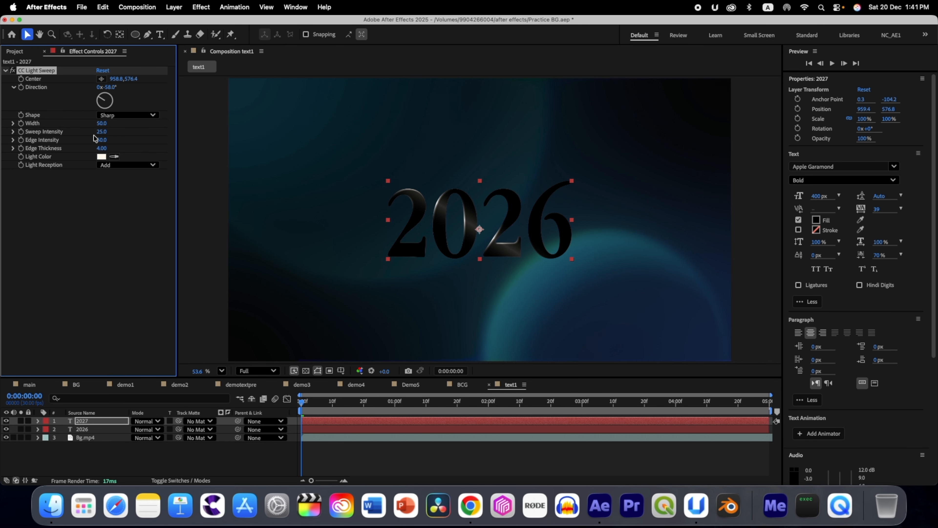
Set the light sweep's Width to 150 and its Sweep Intensity to 90.
left_click(101, 124)
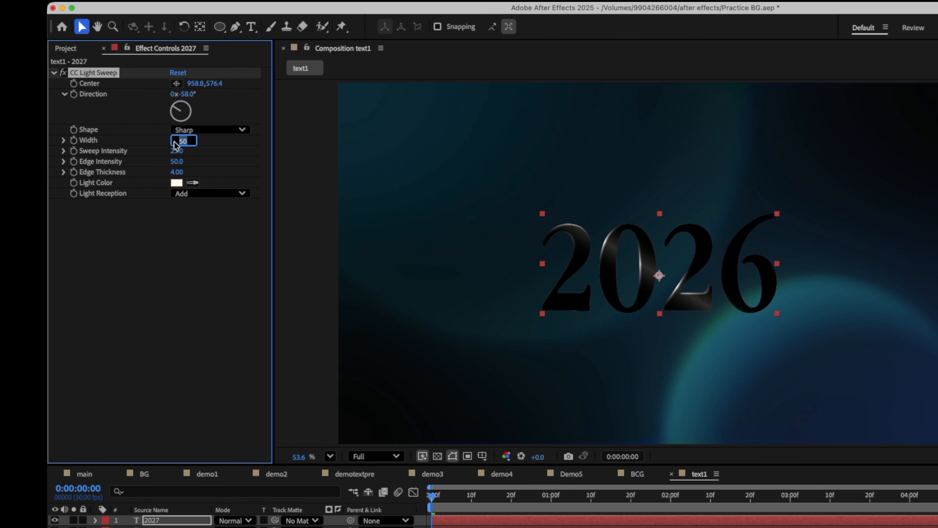
type("150")
key("Return")
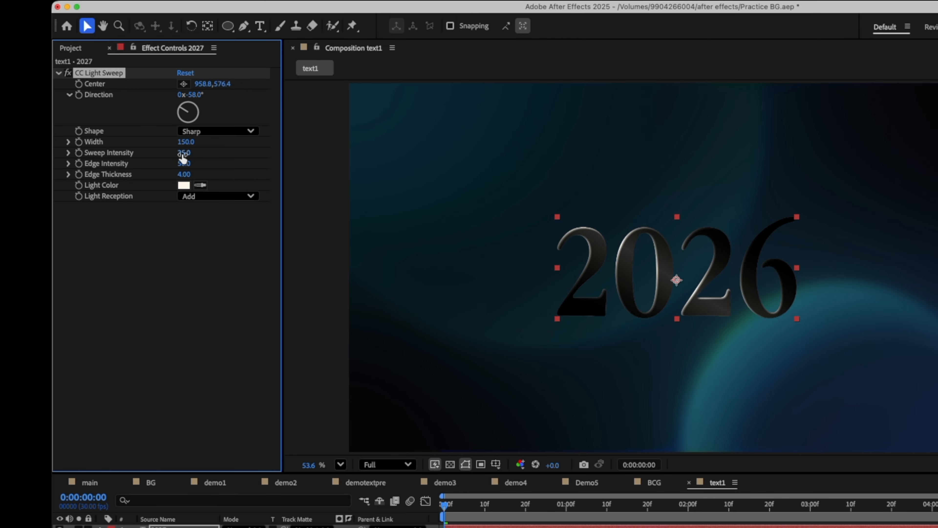
left_click(182, 153)
type("90")
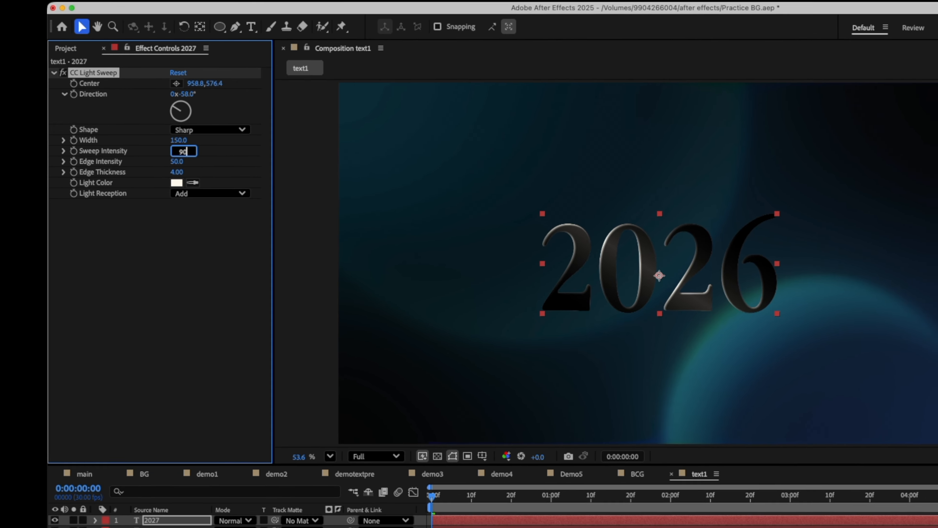
key("Return")
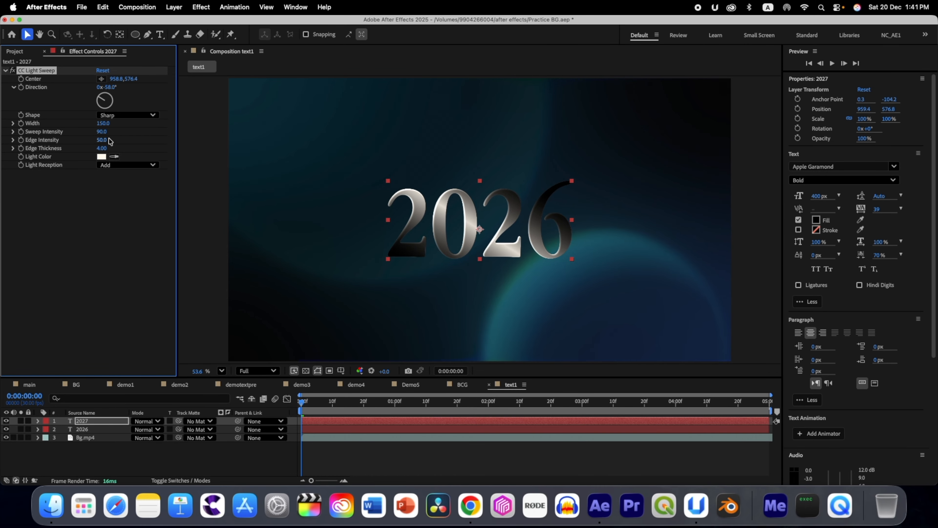
Set the blending mode of the duplicated text layer to Screen and deselect it.
left_click(147, 421)
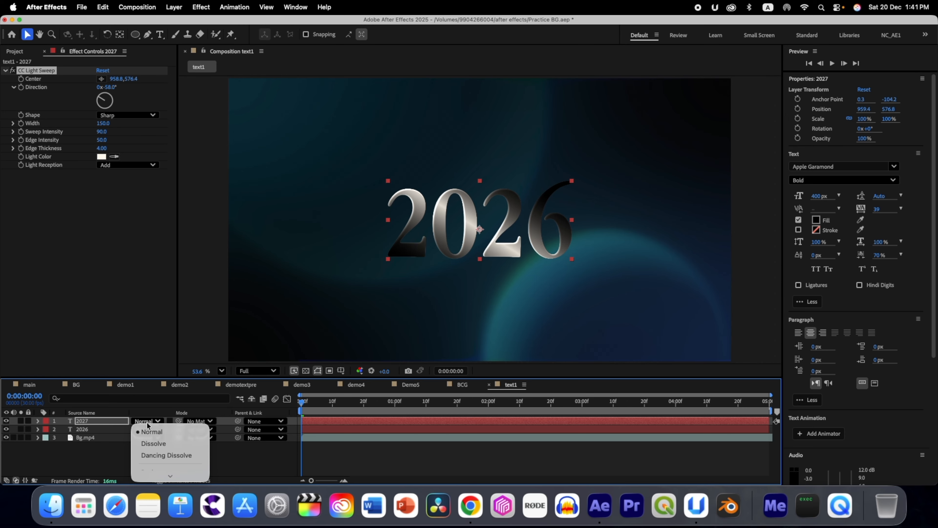
left_click(151, 395)
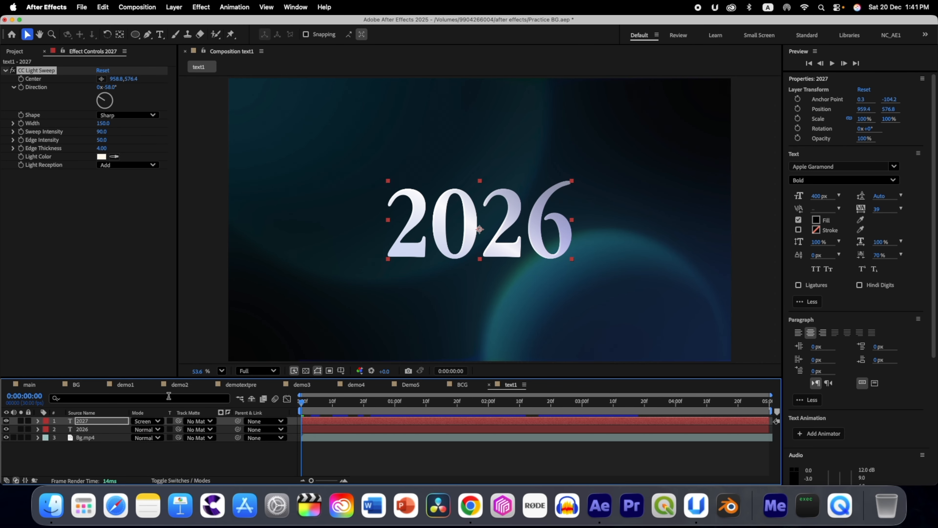
left_click(216, 195)
Show the rulers and frame the 2026 text with two horizontal and two vertical guides.
key("super+r")
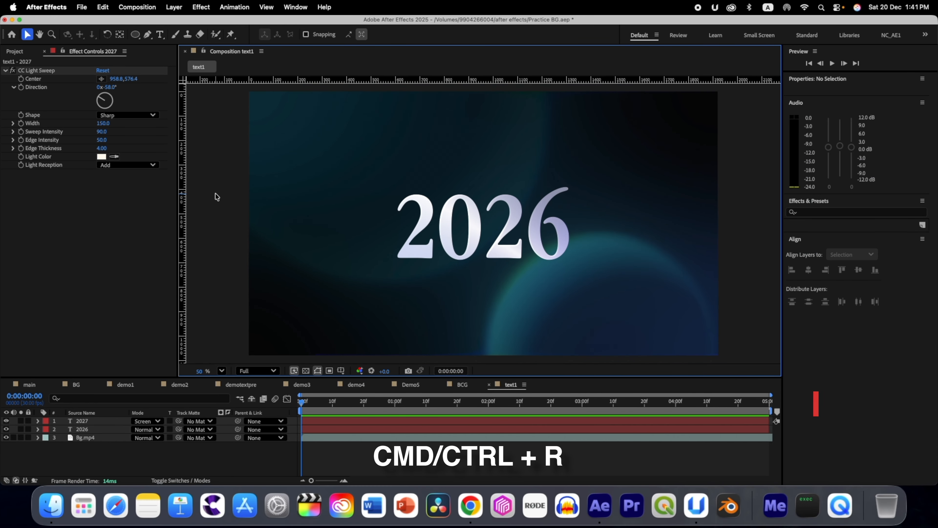
left_click_drag(353, 79, 336, 303)
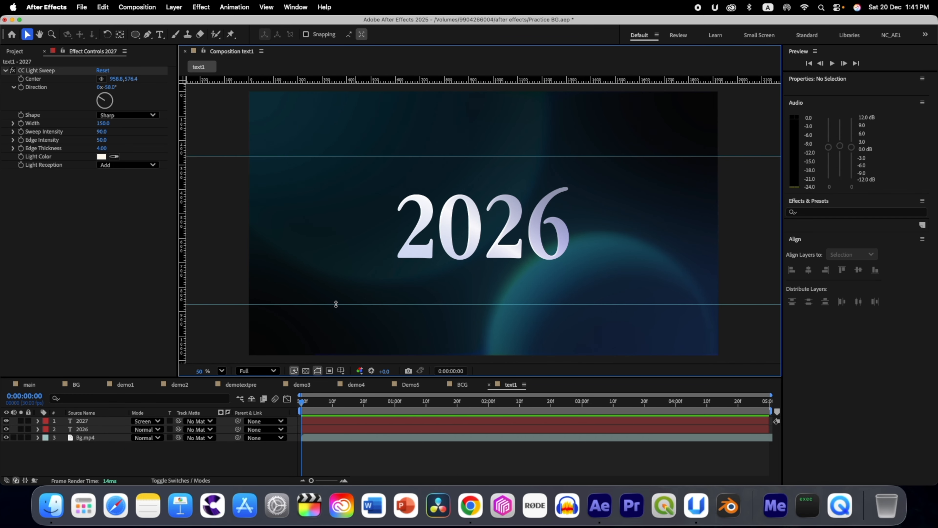
left_click_drag(180, 180, 653, 167)
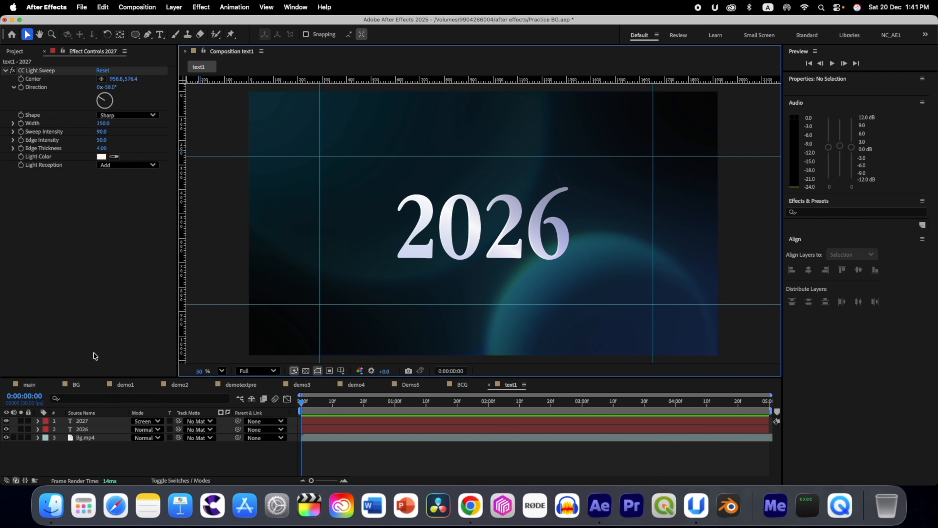
On the duplicated text layer, keyframe the light sweep's Center at 0:00:00:00 on the lower-left guide intersection, 292, 868.
left_click(85, 422)
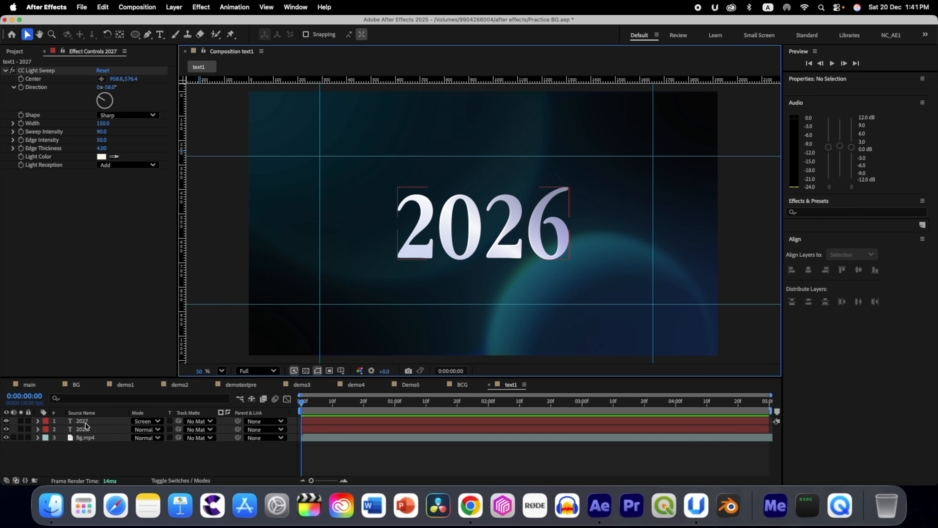
left_click(21, 79)
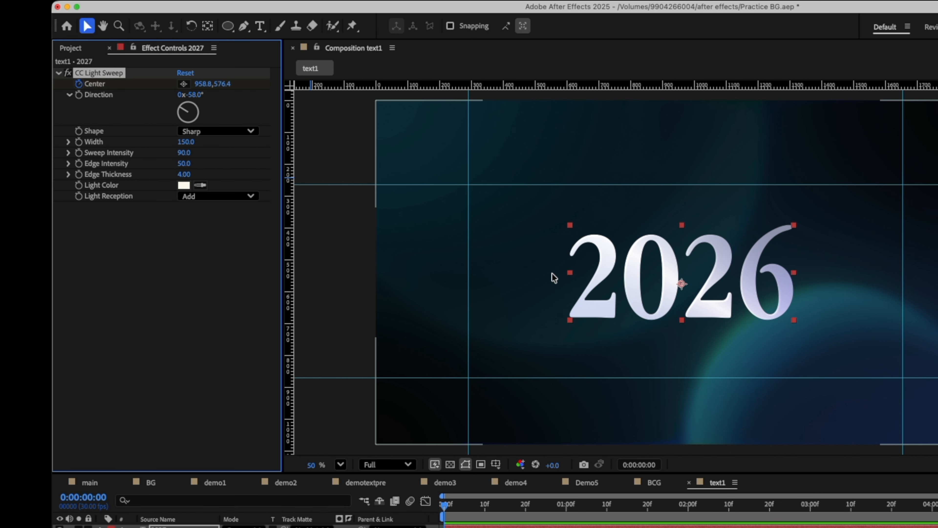
left_click(183, 83)
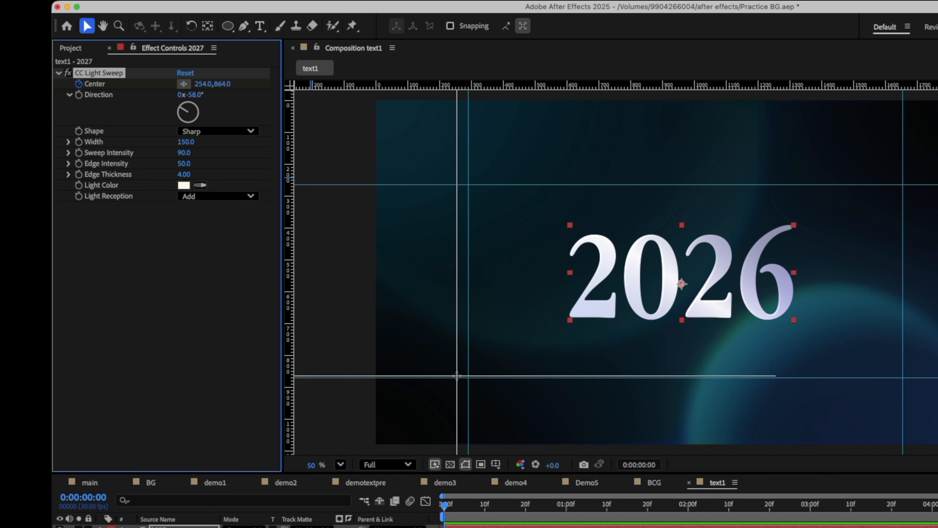
left_click(468, 377)
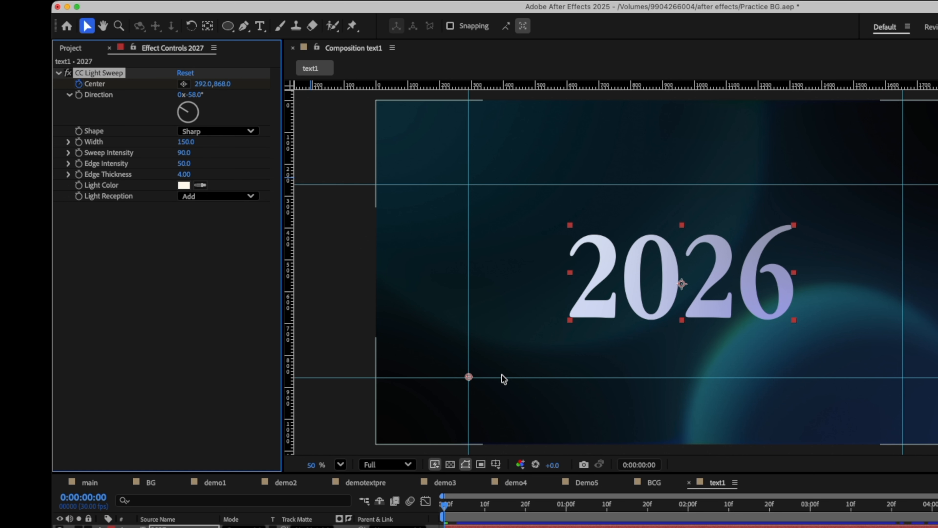
Keyframe the light sweep's Center at 0:00:02:00 on the upper-right guide intersection, 1654, 264, and return to the start of the composition.
left_click_drag(302, 402, 488, 412)
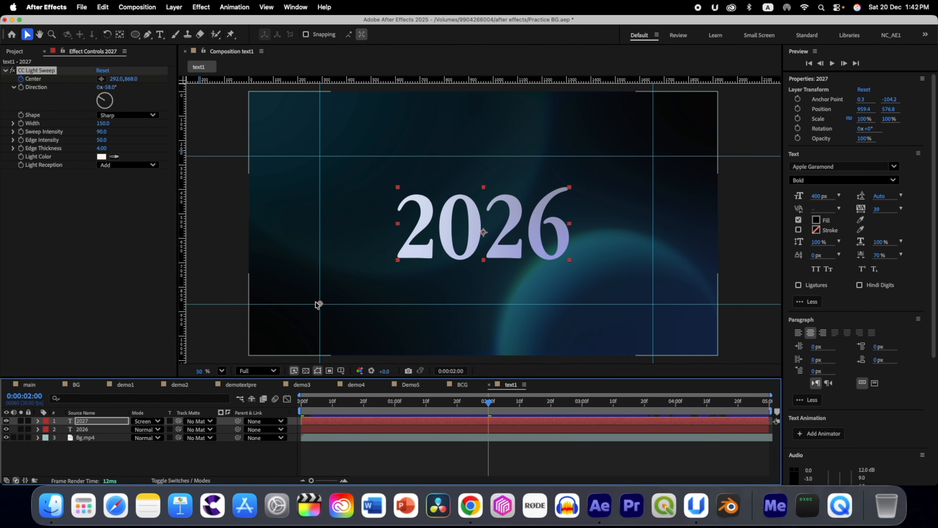
left_click_drag(320, 305, 655, 158)
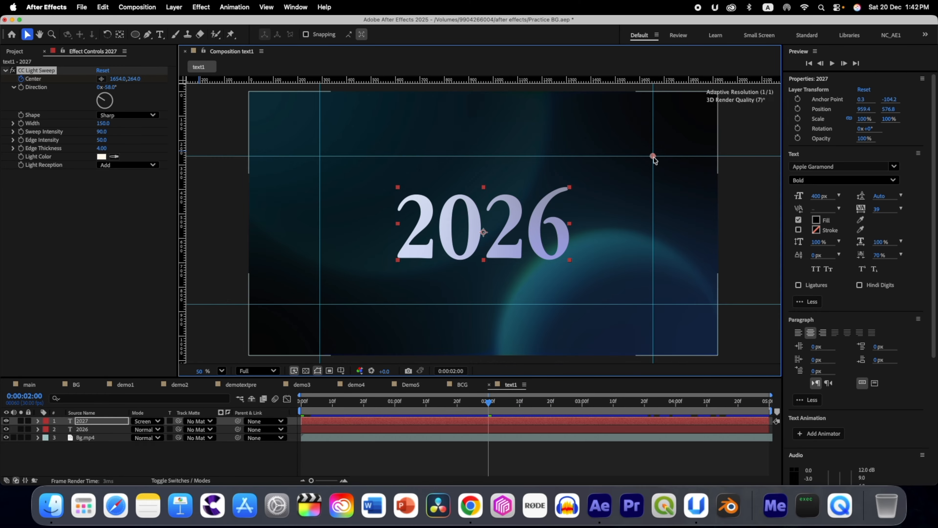
key("Home")
Apply the Deep Glow effect to the duplicated text layer and set its Radius to 400.
left_click(95, 422)
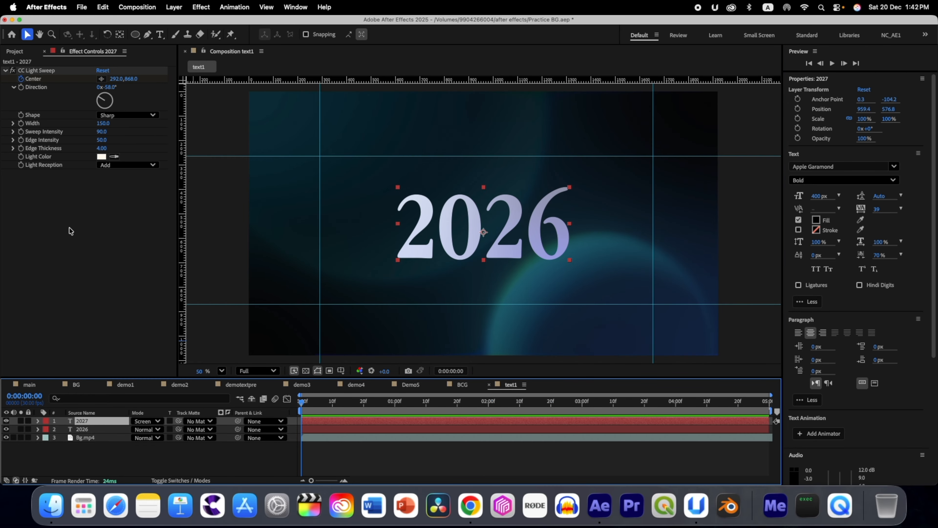
key("ctrl+space")
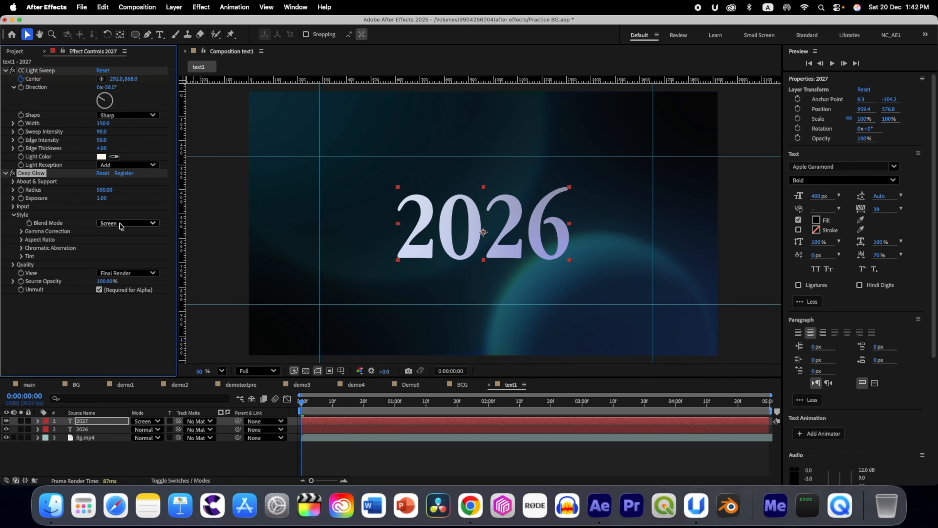
left_click(100, 190)
type("40")
mouse_move(302, 402)
left_mouse_down()
mouse_move(443, 408)
mouse_move(297, 405)
left_mouse_up()
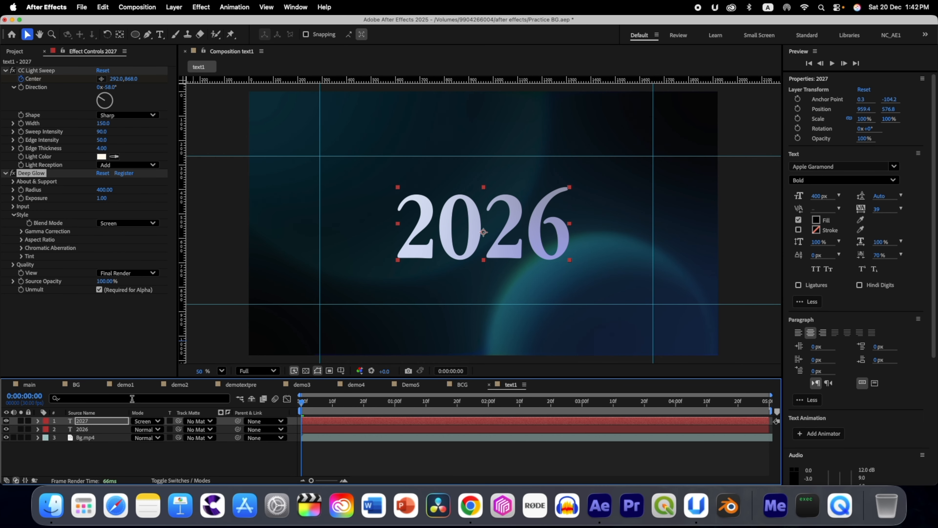
Reveal the duplicated text layer's keyframes and apply Easy Ease to both light sweep Center keyframes.
left_click(84, 423)
key("u")
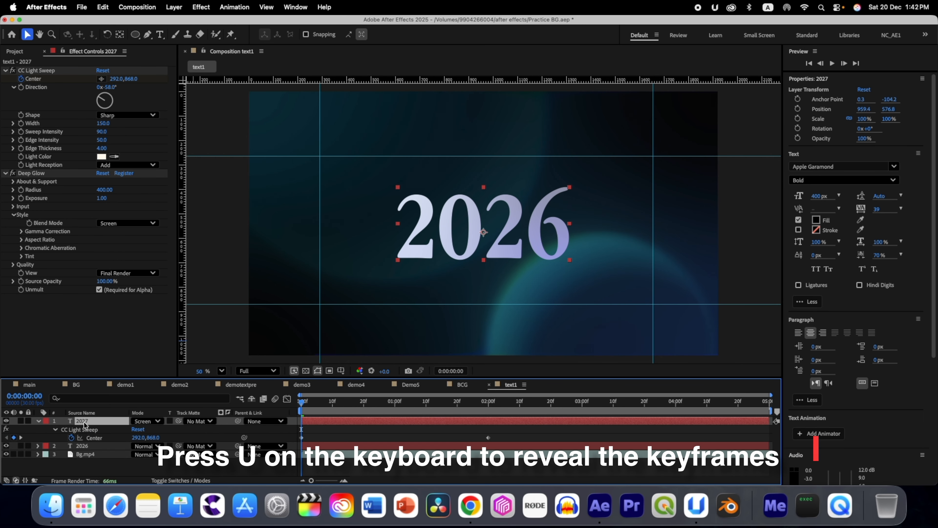
left_click_drag(498, 435, 299, 438)
key("F9")
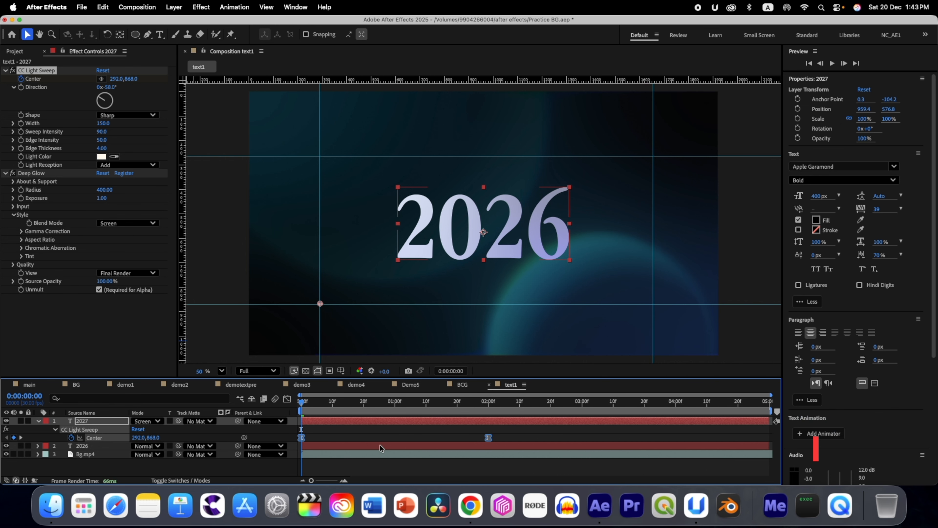
Shape the Center keyframes' speed curve into a steep central peak with about 66% outgoing influence, then scrub through the sweep.
left_click(287, 399)
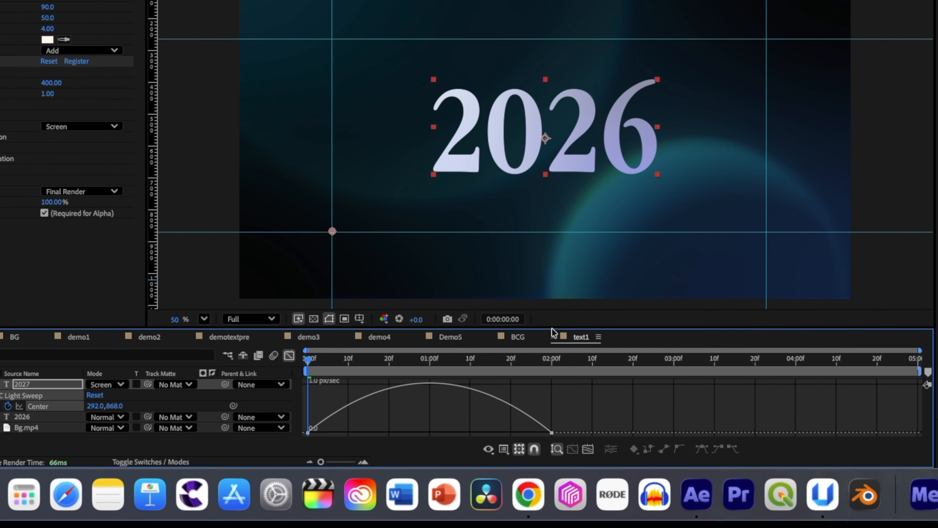
left_click_drag(488, 377, 488, 321)
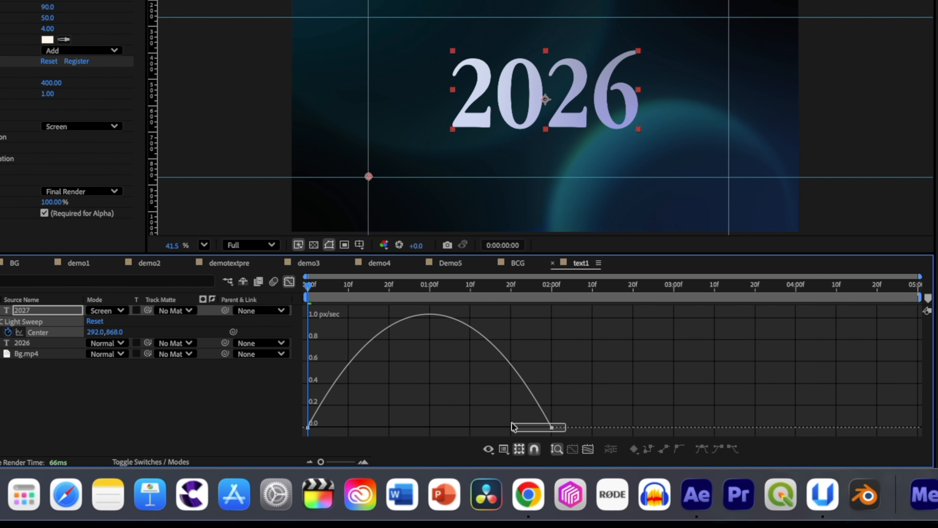
left_click_drag(512, 423, 511, 424)
left_click_drag(352, 422, 388, 424)
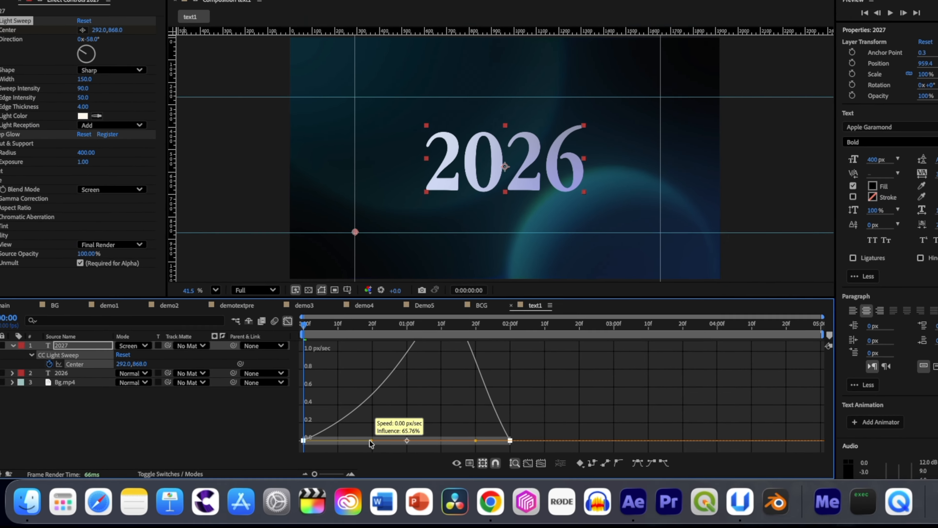
left_click_drag(475, 440, 452, 445)
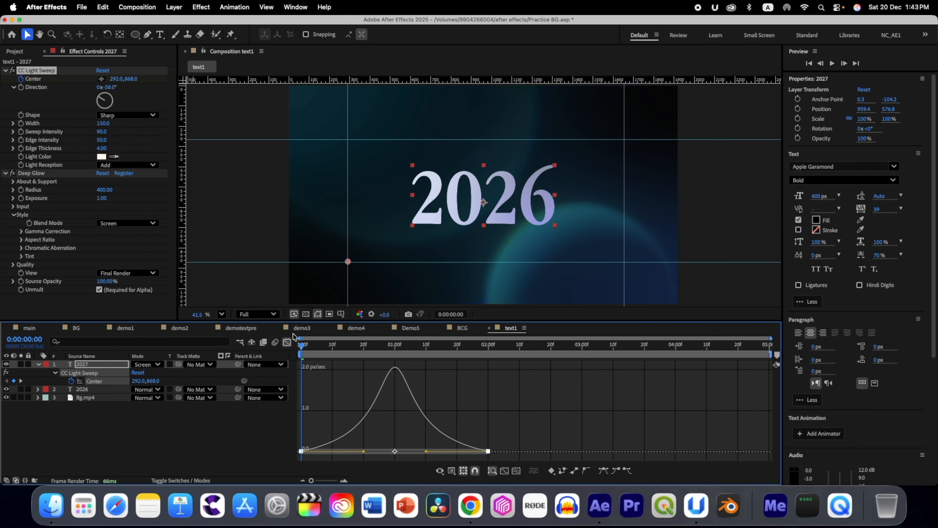
left_click(288, 342)
left_click(144, 424)
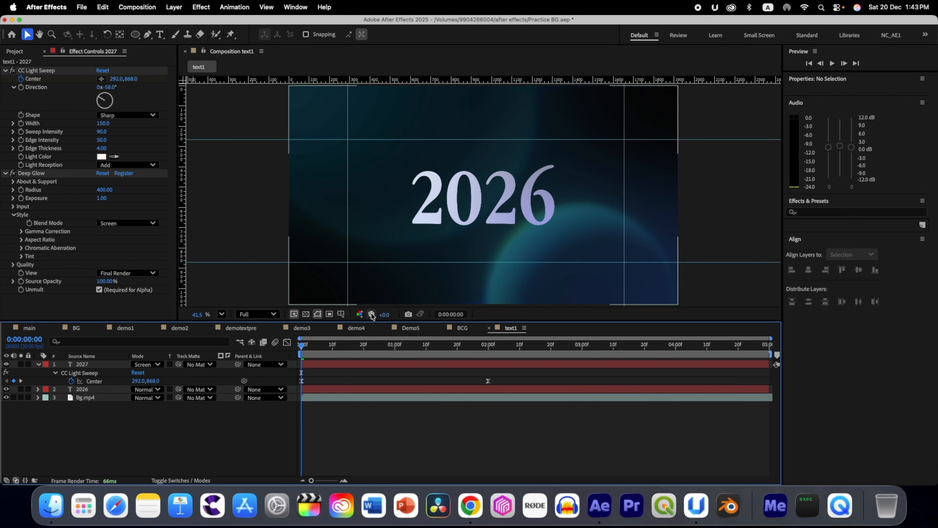
left_click_drag(301, 350, 422, 351)
key("Home")
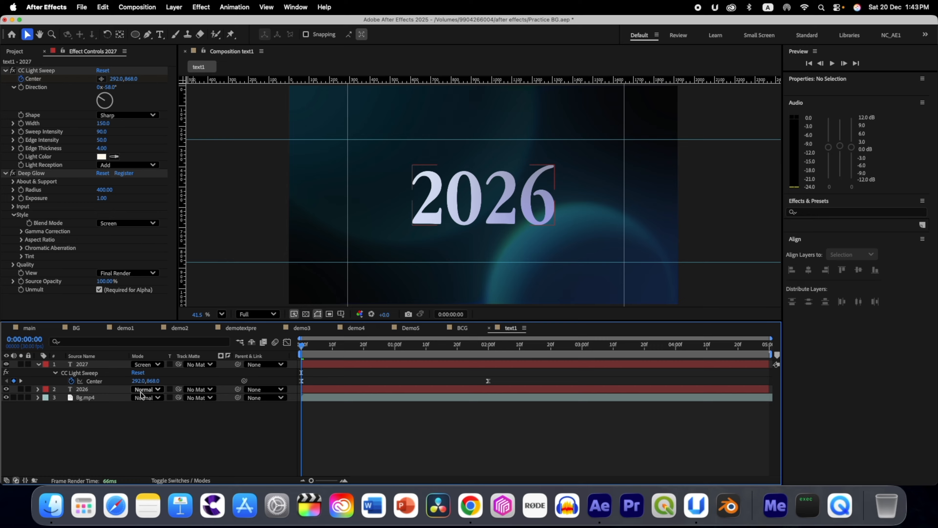
Apply the Linear Wipe effect to the original 2026 text layer.
left_click(85, 392)
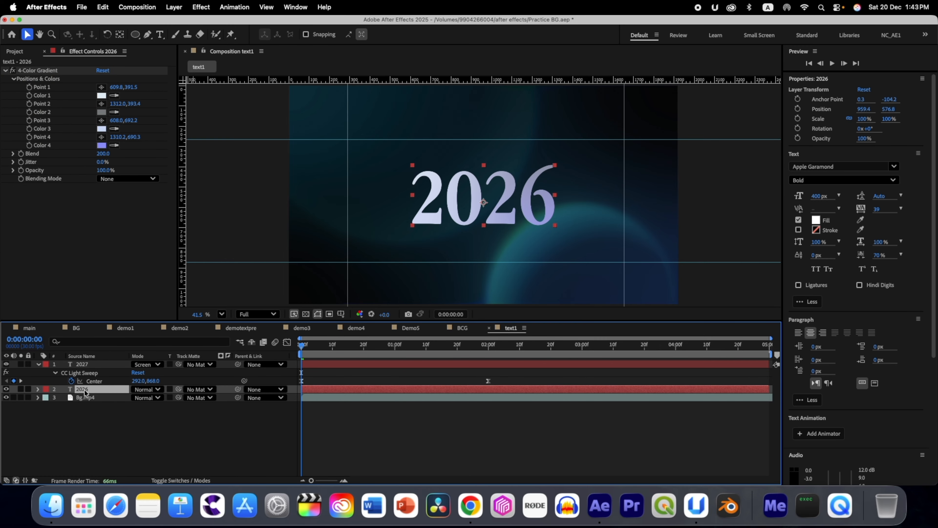
key("ctrl+space")
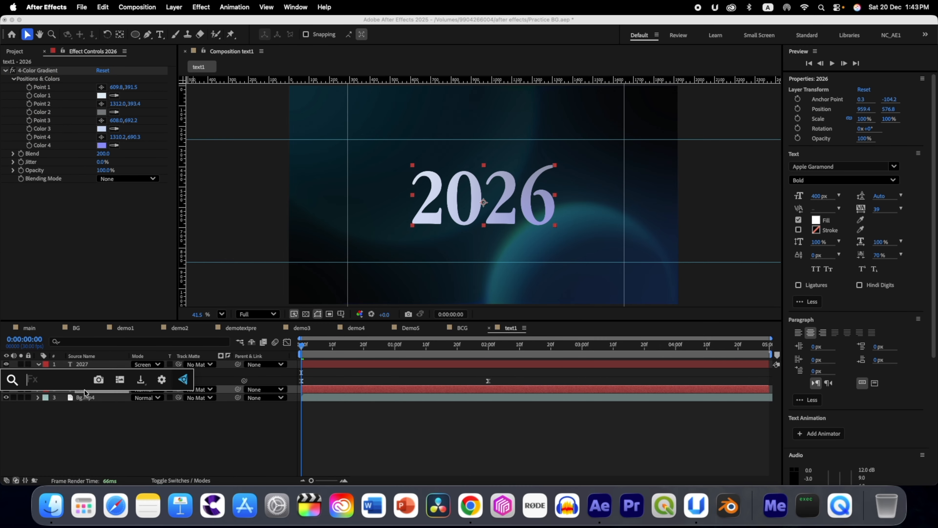
type("lin")
left_click(75, 400)
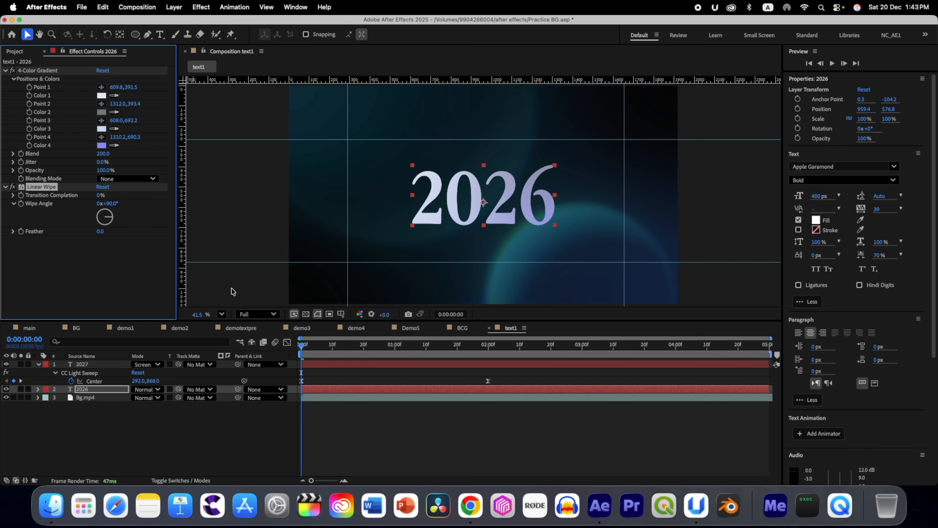
At 0:00:01:00, set the Linear Wipe's Transition Completion to 50% and its Wipe Angle to -156° to match the sweep's slant.
left_click_drag(301, 348, 395, 352)
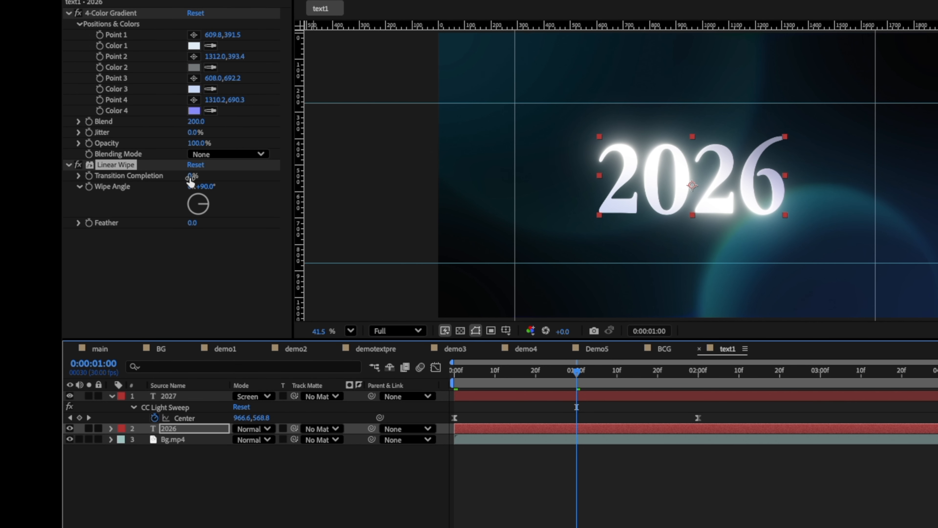
left_click(190, 178)
key("Return")
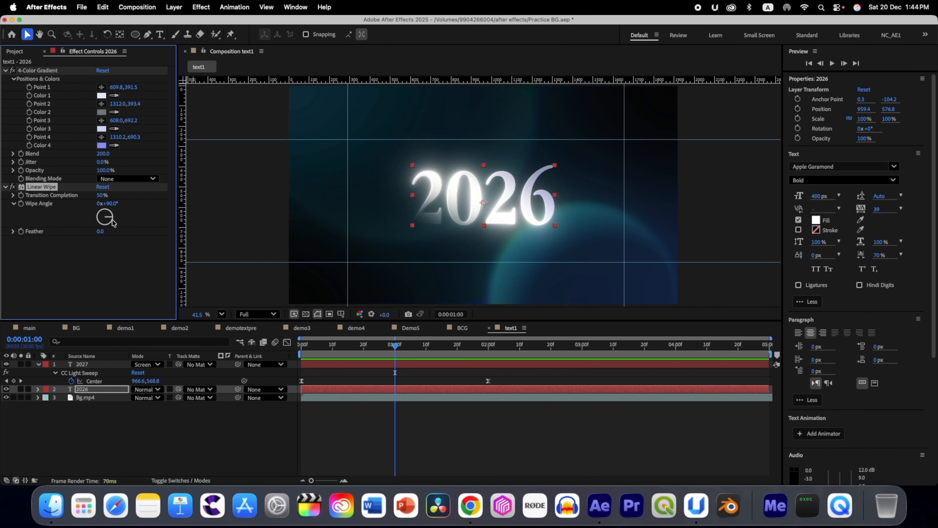
mouse_move(114, 222)
left_mouse_down()
mouse_move(107, 210)
mouse_move(106, 222)
left_mouse_up()
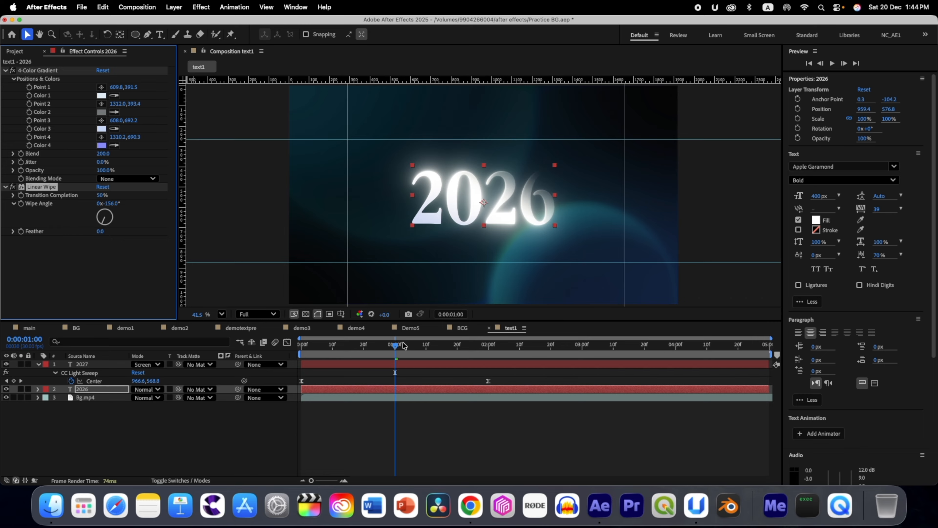
Keyframe the Linear Wipe's Transition Completion at 100% at 0:00:00:00 and at 0% at 0:00:02:00.
left_click_drag(397, 348, 301, 346)
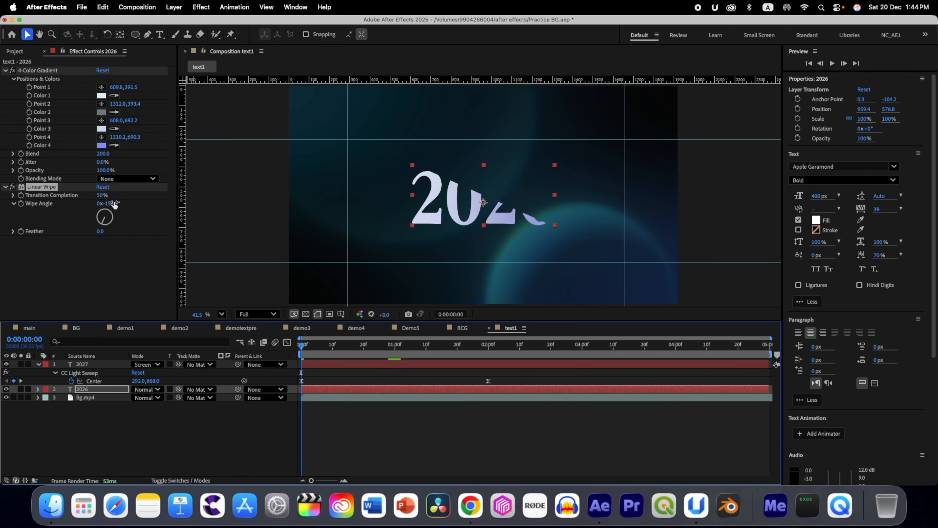
left_click(100, 196)
type("10")
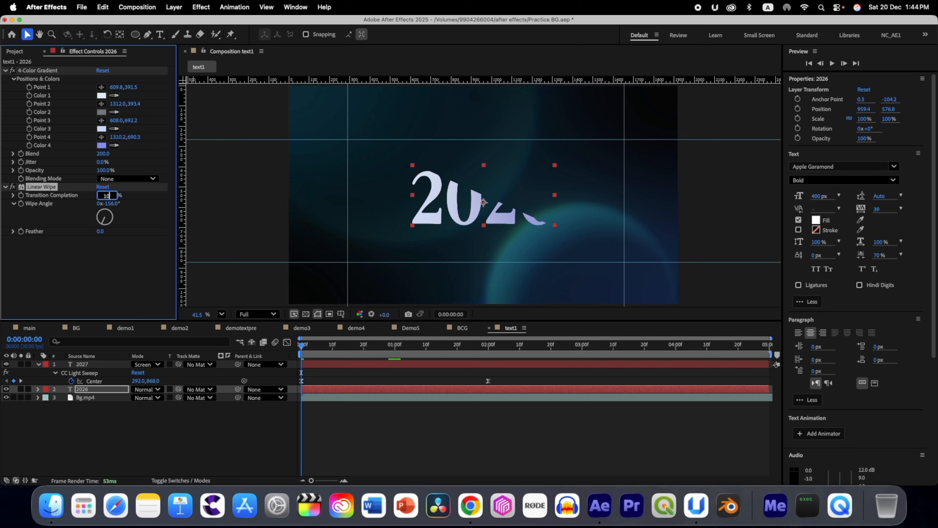
type("0")
key("Return")
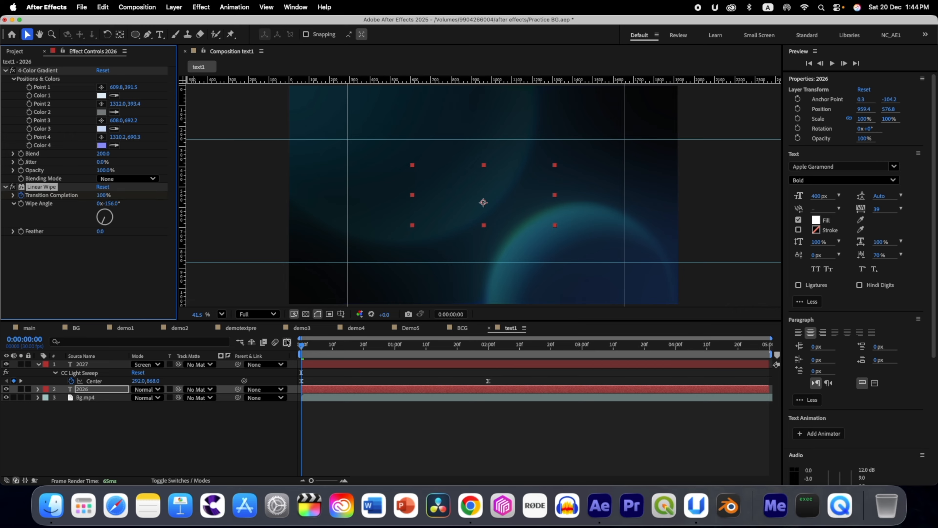
left_click_drag(301, 350, 492, 360)
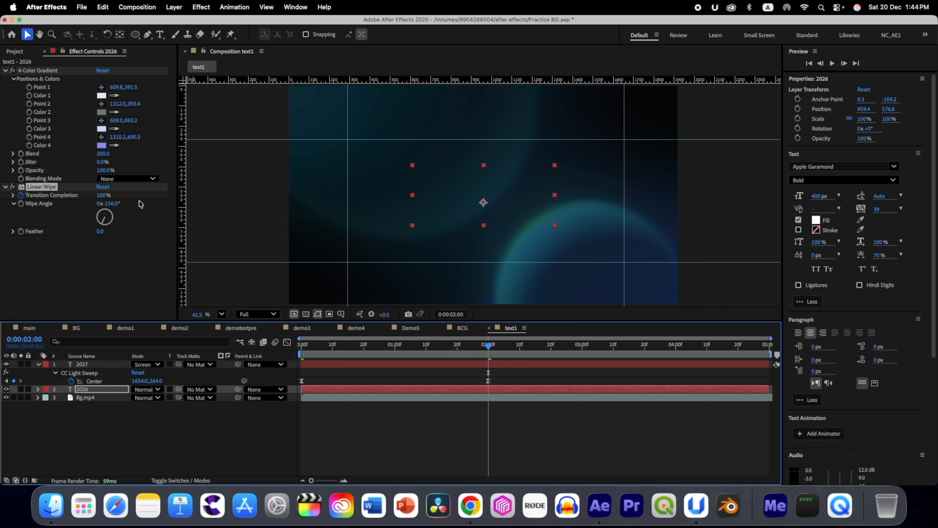
left_click(103, 196)
type("0")
Reveal the 2026 layer's keyframes and apply Easy Ease to both Transition Completion keyframes.
left_click(91, 390)
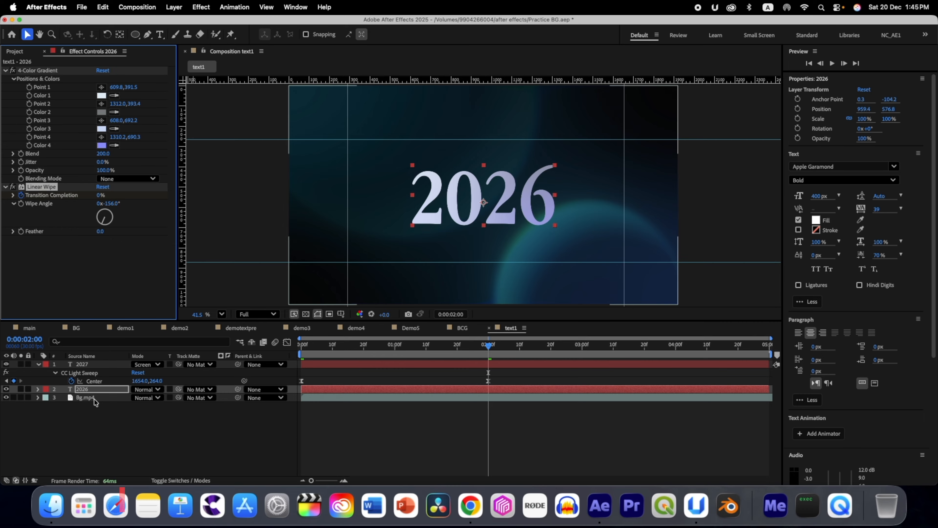
key("u")
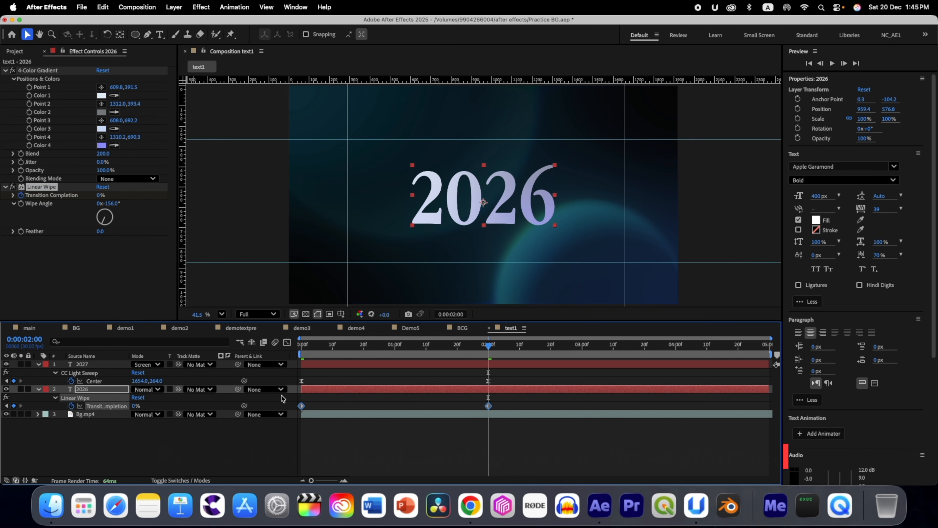
key("F9")
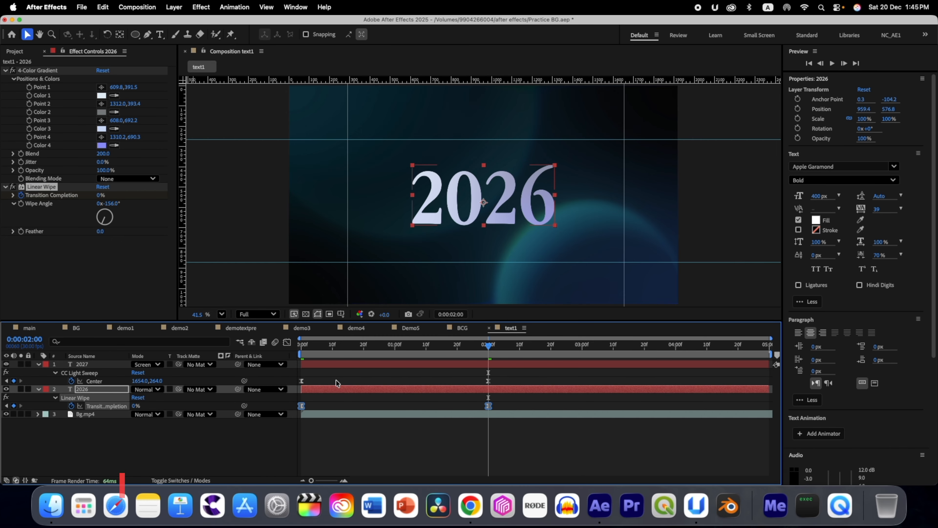
Increase the influence of both Transition Completion keyframes in the speed graph, checking the wipe against the glowing sweep at 0:00:01:00.
left_click(287, 343)
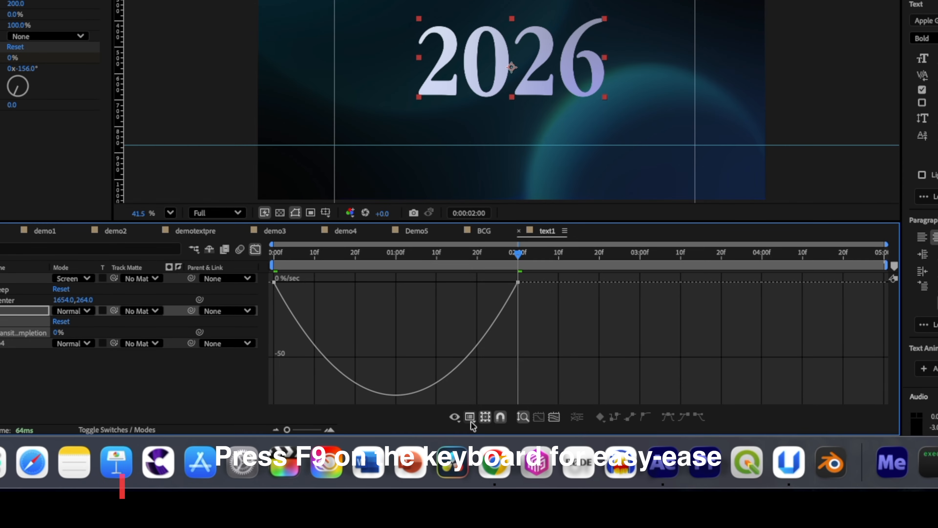
left_click(463, 438)
left_click(529, 302)
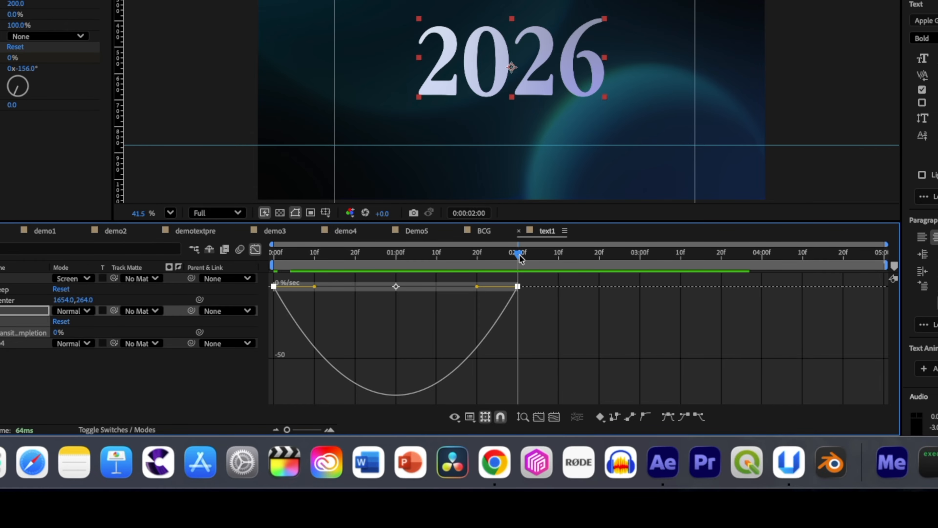
left_click_drag(519, 254, 395, 255)
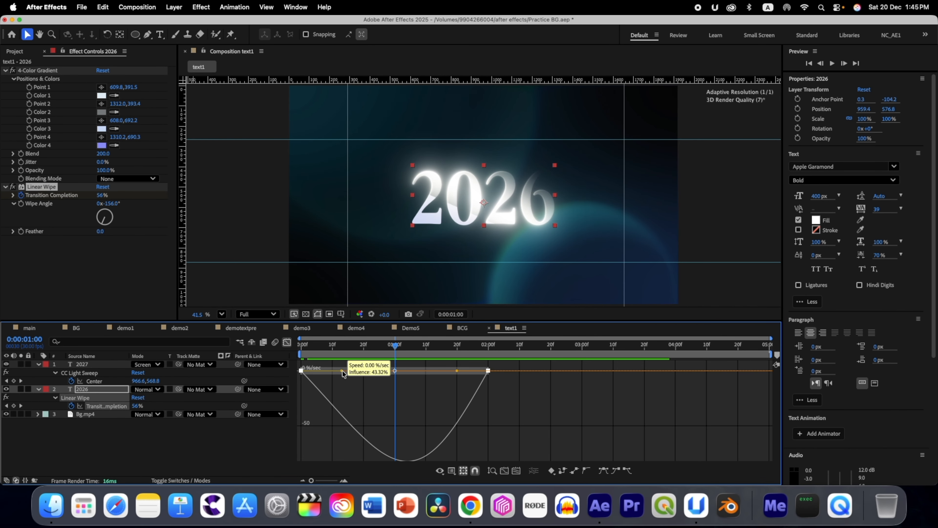
left_click_drag(342, 369, 344, 370)
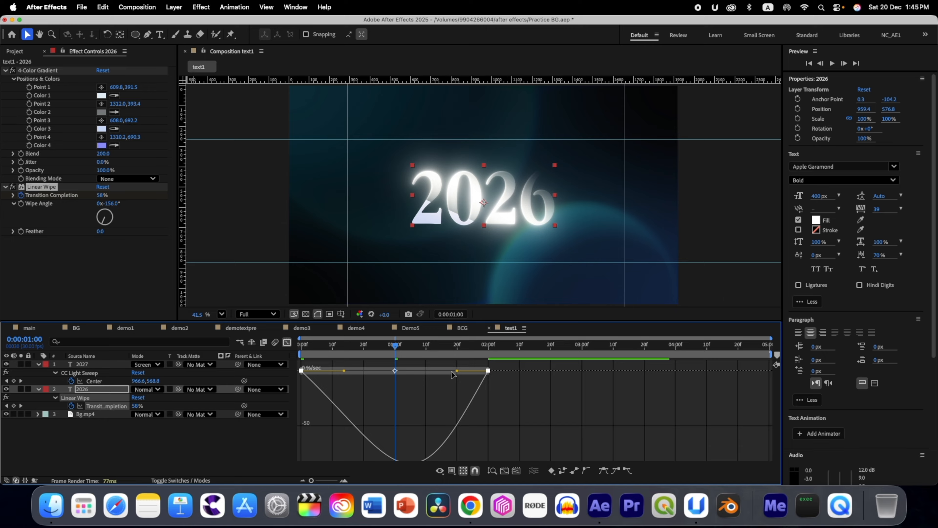
left_click_drag(457, 370, 426, 371)
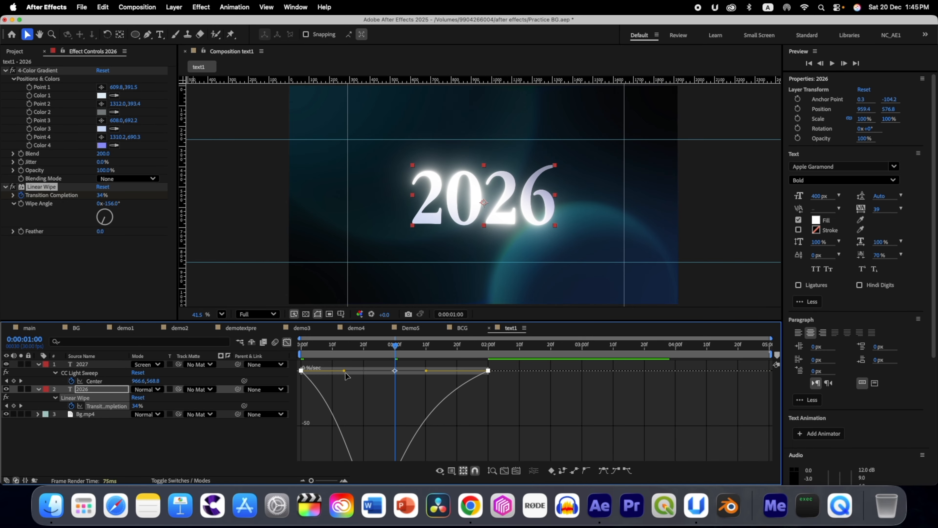
left_click_drag(344, 370, 408, 348)
left_click(385, 345)
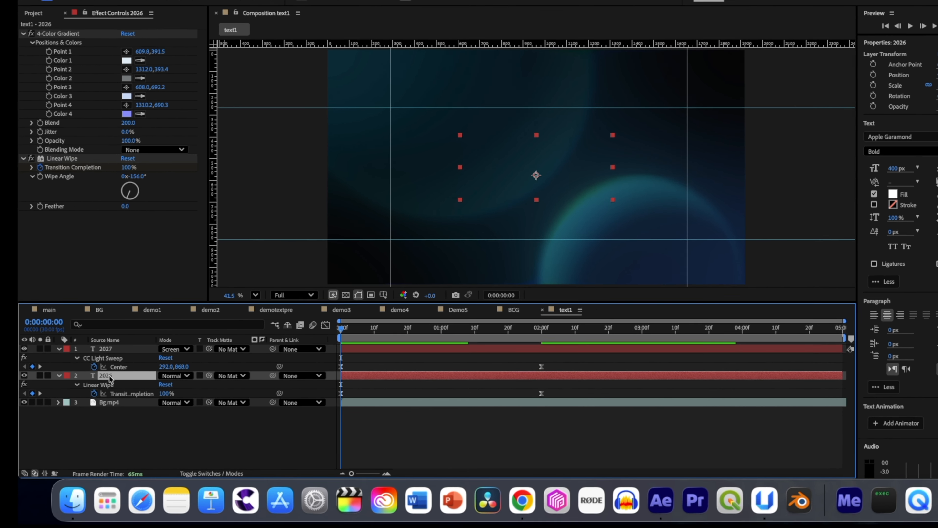
Apply the Deep Glow effect to the 2026 text layer.
key("ctrl+space")
type("de")
left_click(185, 336)
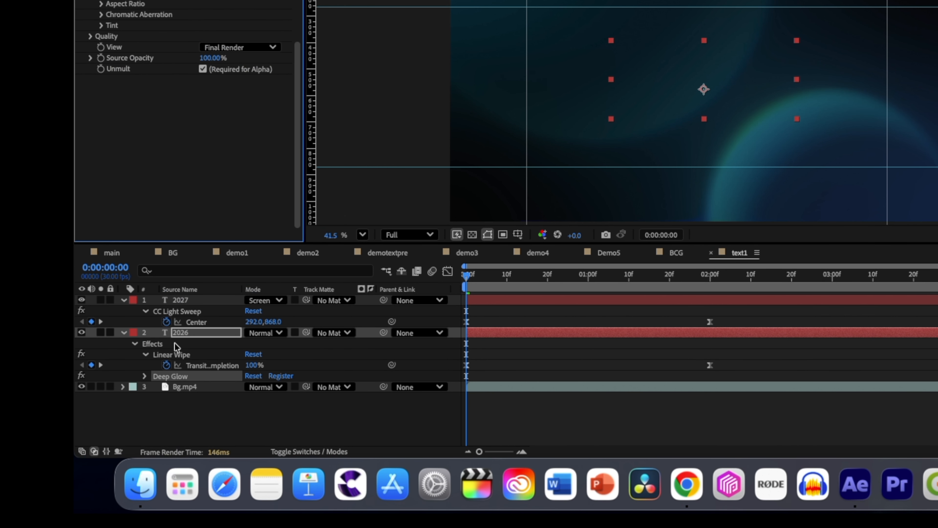
left_click(182, 335)
Set the 2026 layer's Deep Glow Radius to 700 and Exposure to 0.3, previewing the reveal up to 0:00:01:15.
left_click(119, 71)
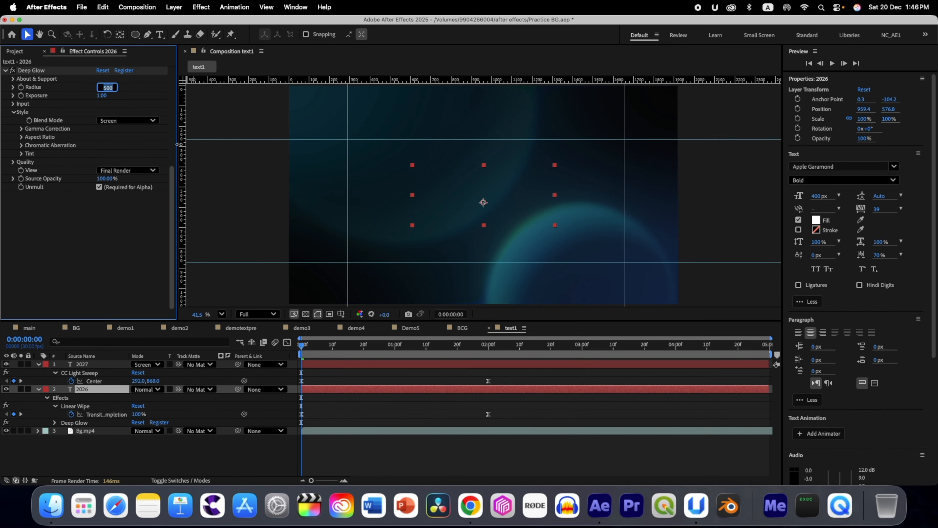
type("700")
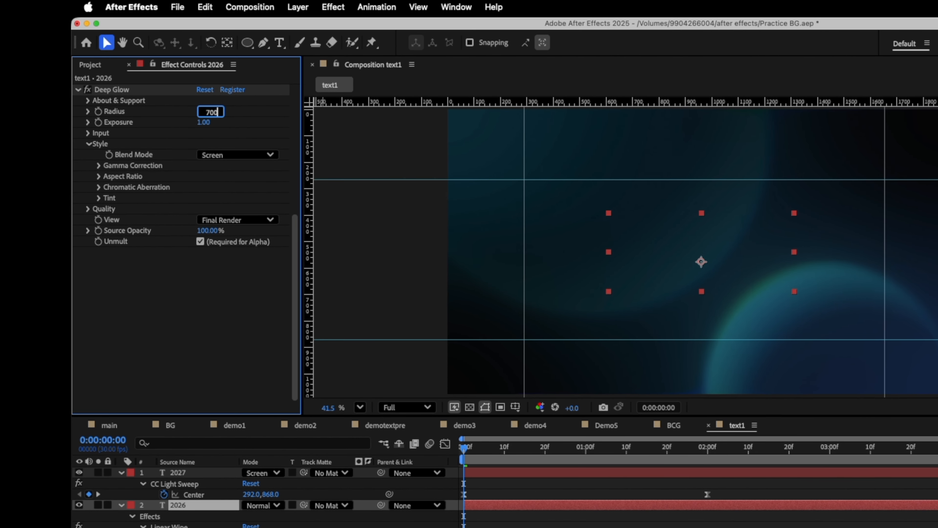
key("Return")
left_click(204, 123)
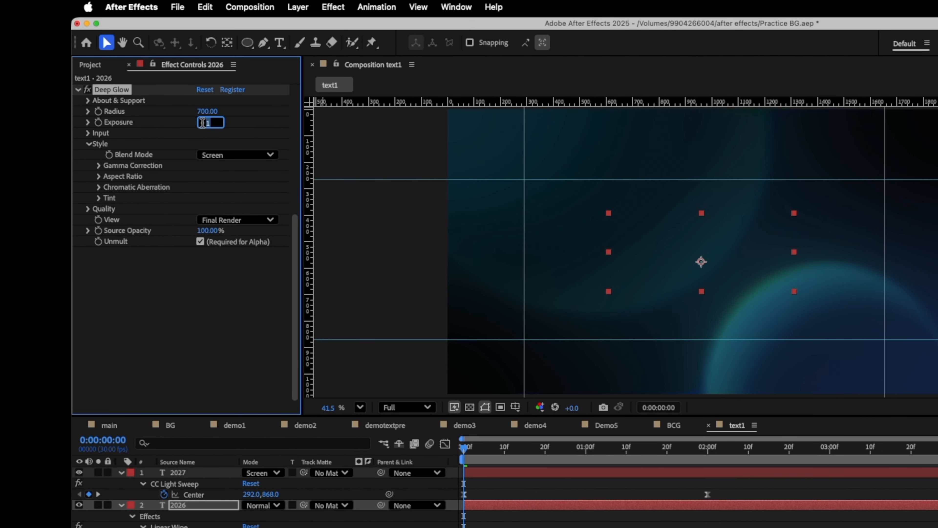
type("0.3")
key("Return")
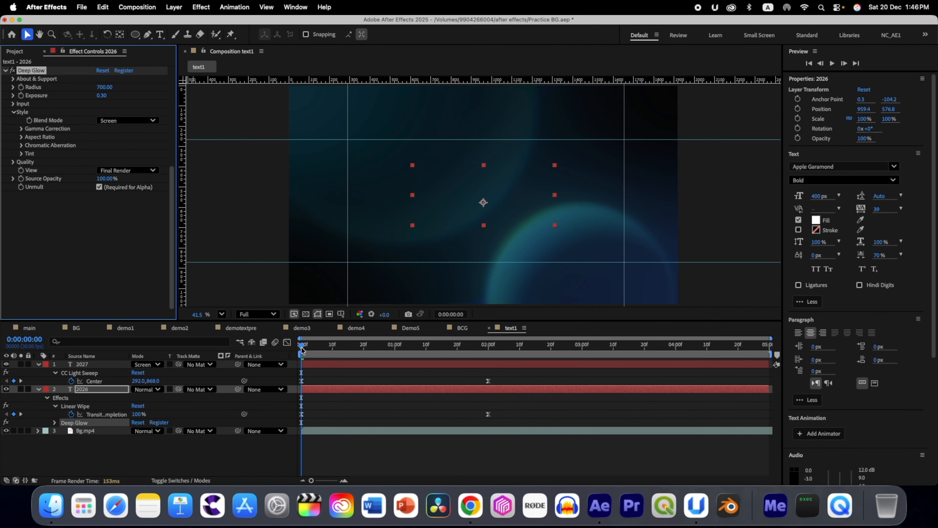
left_click_drag(302, 350, 441, 350)
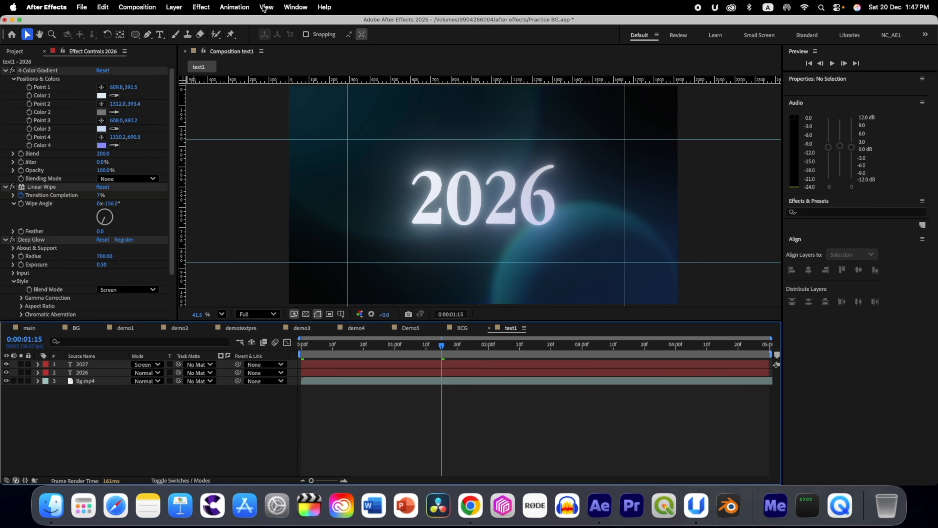
Hide the guides and rulers in the composition view.
left_click(265, 7)
left_click(290, 144)
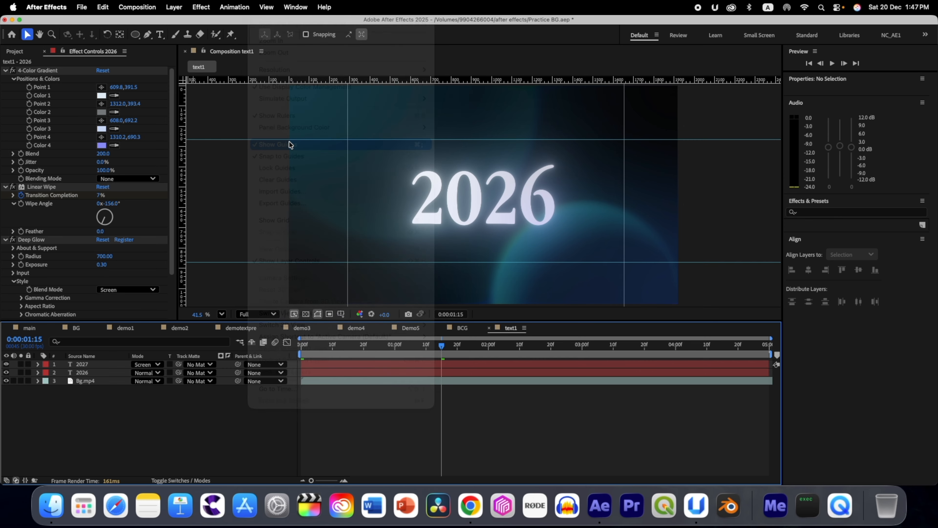
key("super+r")
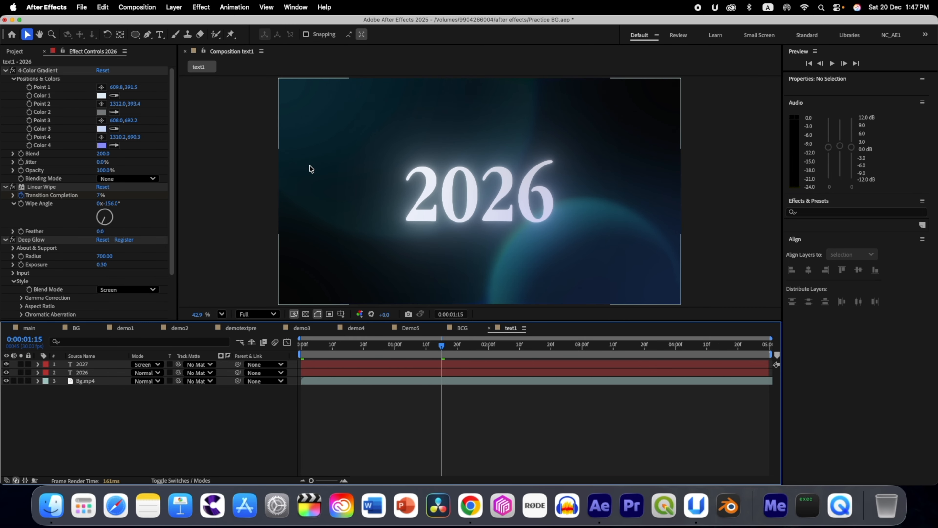
Trim the end of the 2027 light sweep layer to 0:00:01:15.
left_click_drag(440, 347, 421, 349)
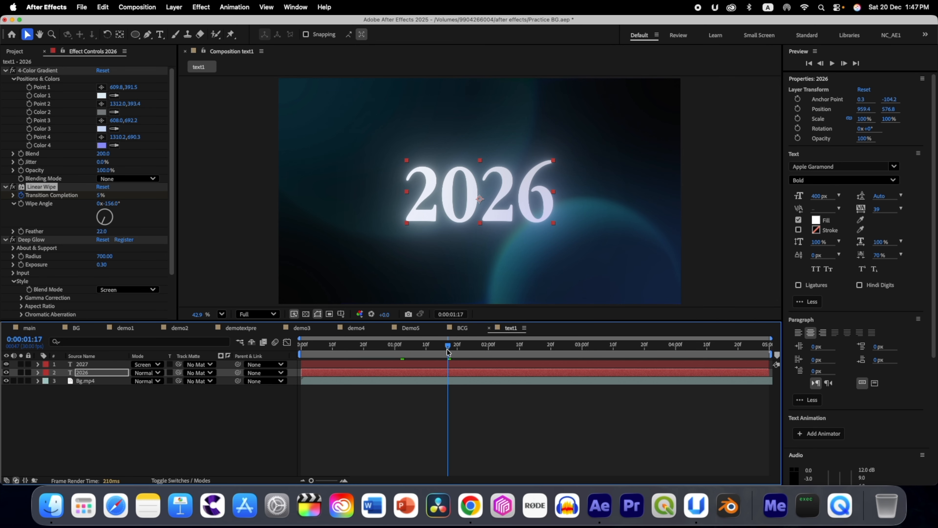
mouse_move(448, 351)
left_mouse_down()
mouse_move(408, 346)
mouse_move(442, 346)
left_mouse_up()
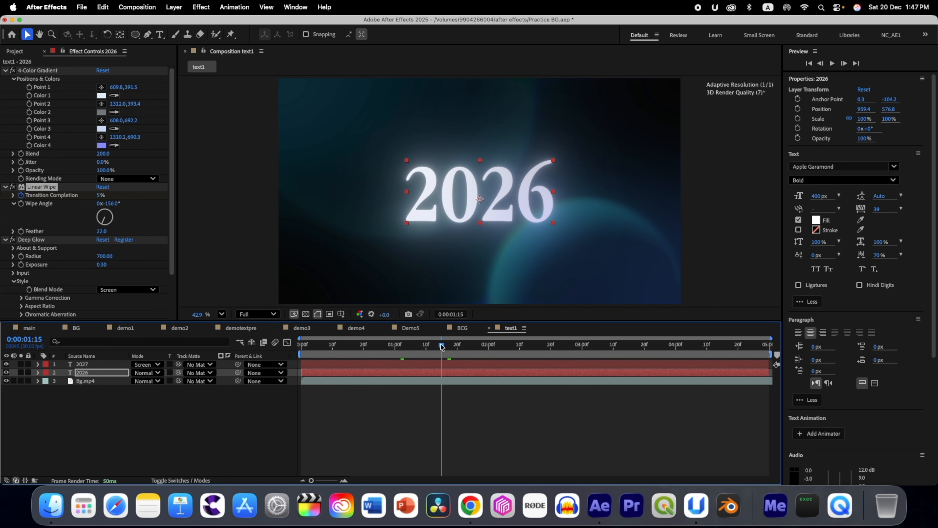
left_click(441, 365)
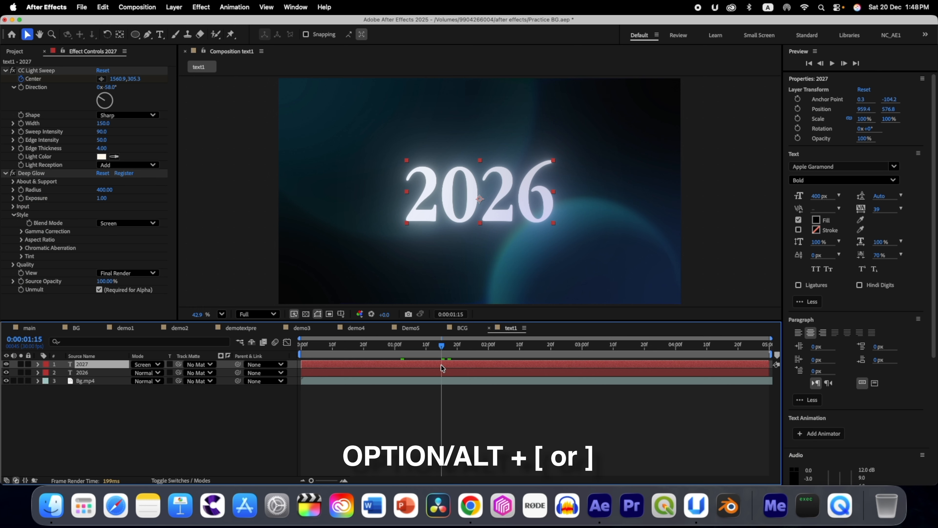
key("alt+bracketright")
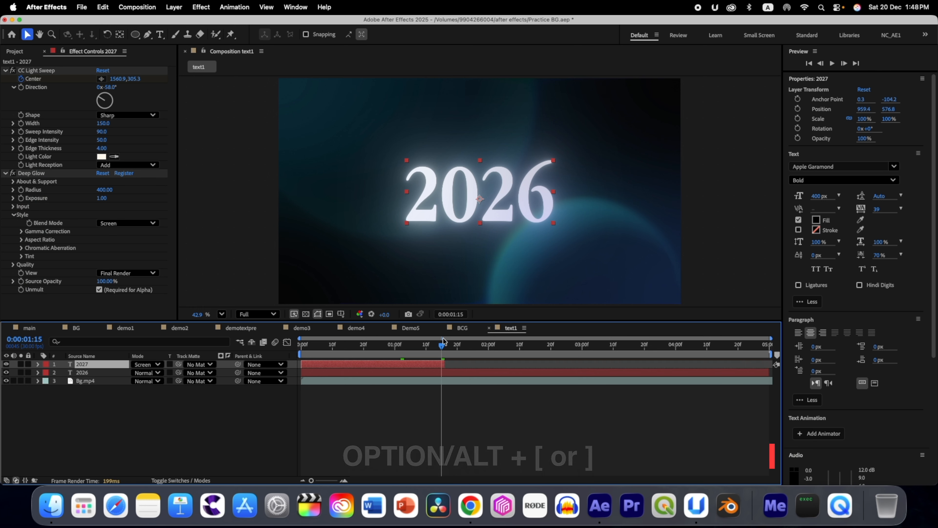
Keyframe the 2026 layer's Scale at 100% at 0:00:01:00 and at 152% at 0:00:03:00.
left_click_drag(442, 346, 457, 348)
left_click(113, 373)
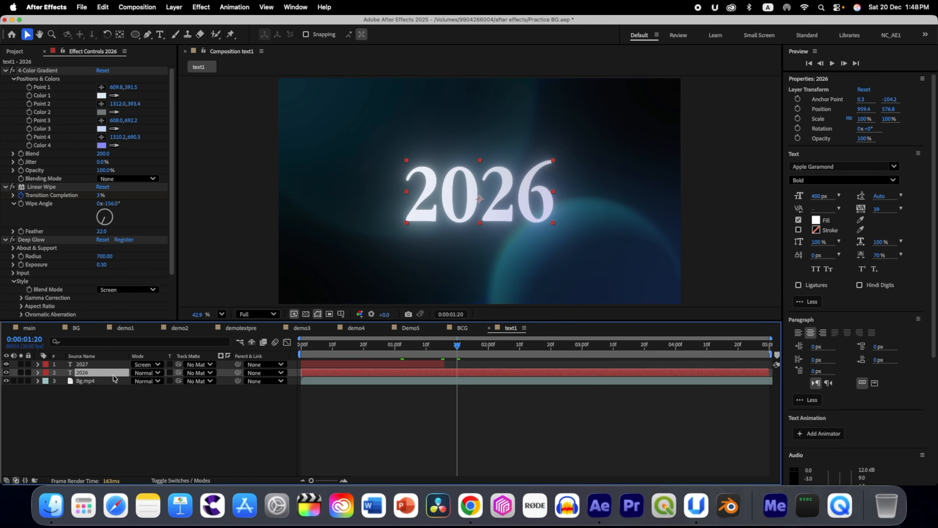
key("u")
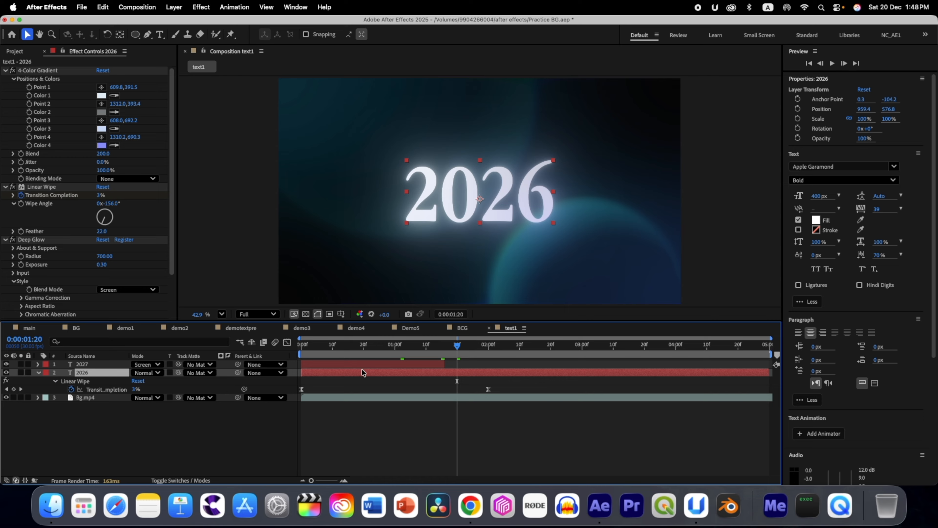
left_click_drag(458, 349, 396, 349)
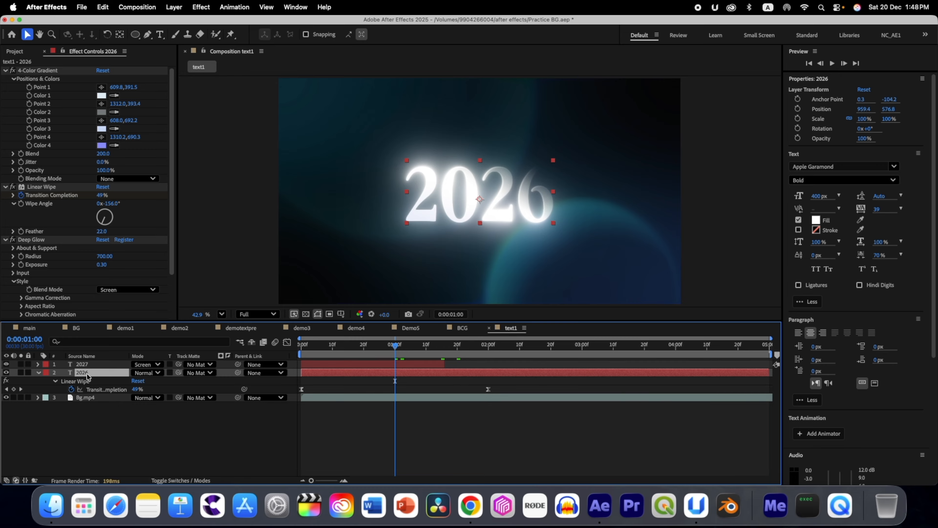
key("s")
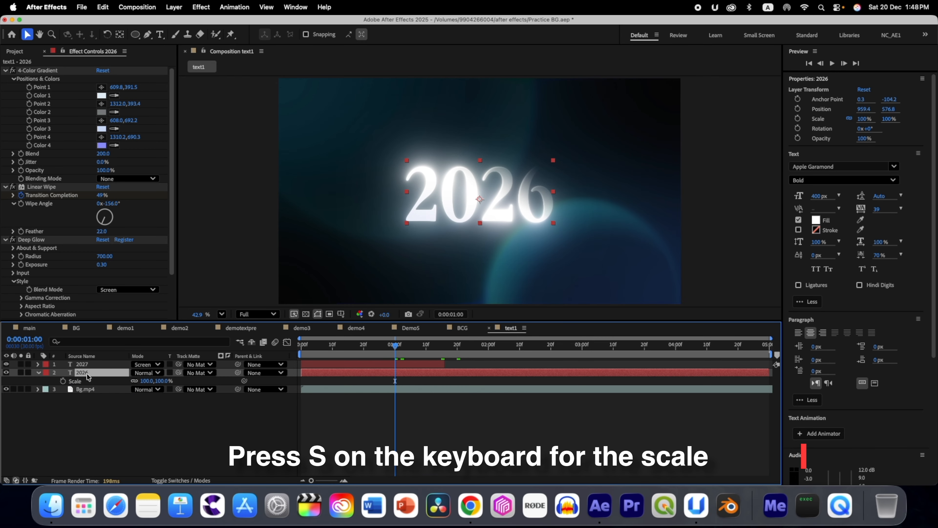
left_click(64, 380)
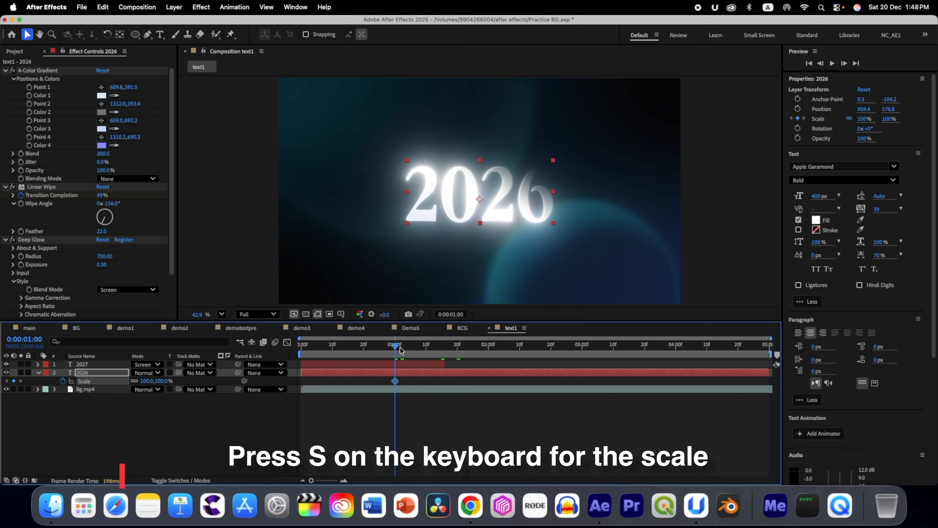
left_click_drag(402, 349, 584, 356)
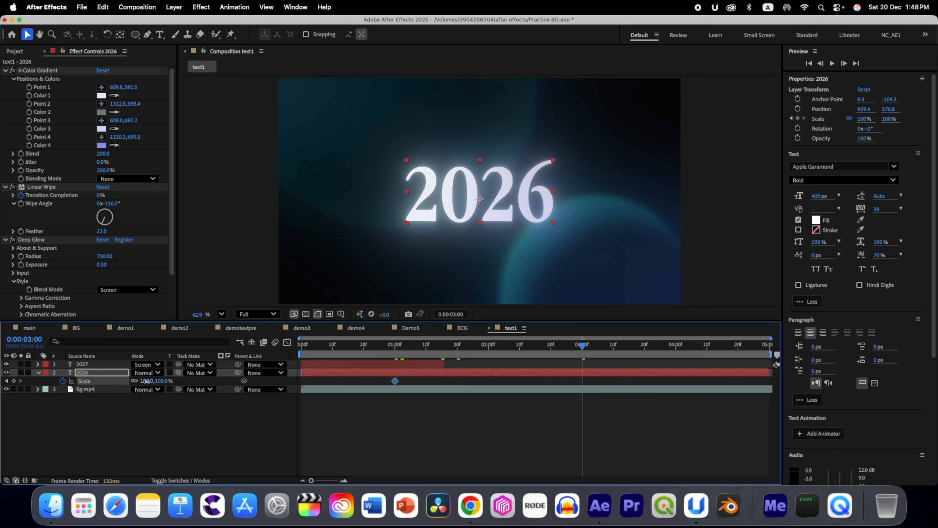
left_click_drag(147, 381, 176, 396)
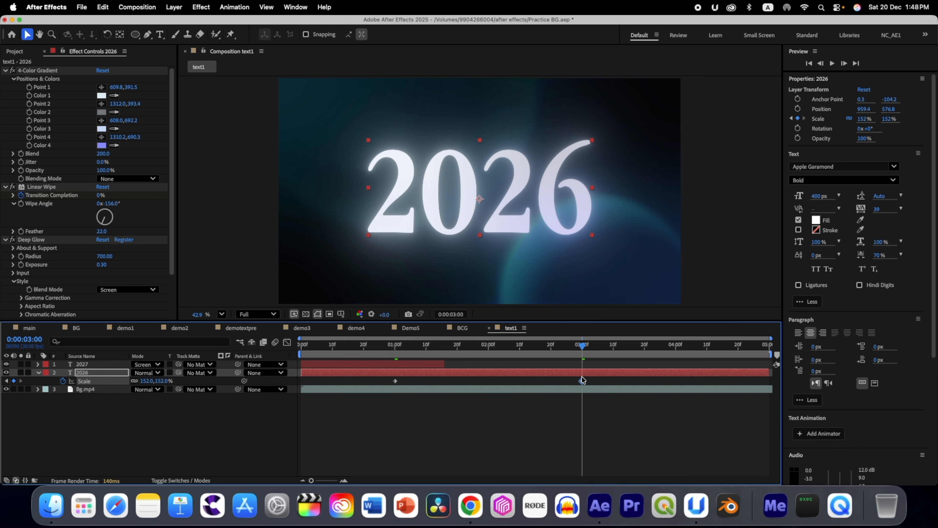
Apply Easy Ease to both Scale keyframes of the 2026 layer and increase their influence in the speed graph.
left_click_drag(595, 381, 388, 376)
left_click(287, 342)
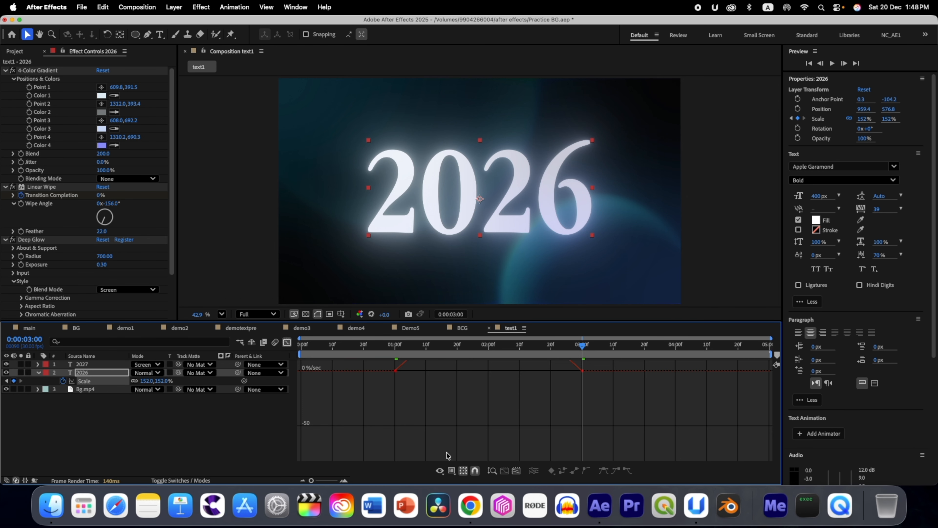
left_click(492, 472)
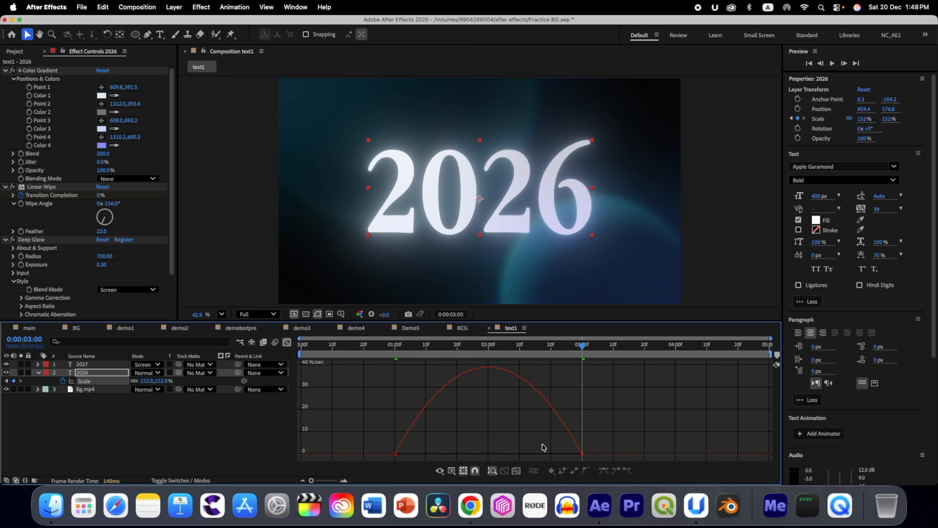
left_click_drag(595, 458, 488, 451)
left_click_drag(551, 452, 554, 450)
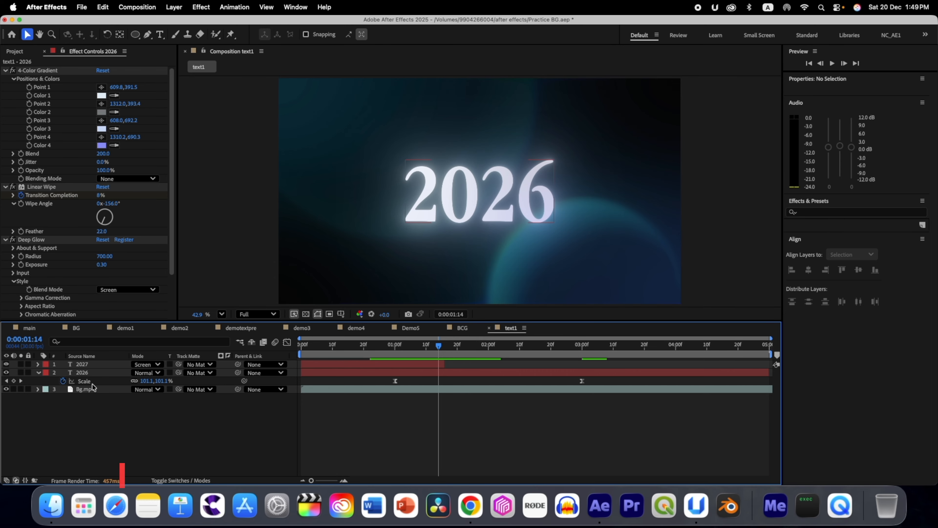
With no layer selected, set up the Rectangle Tool with no fill and a 5 px white stroke.
key("F2")
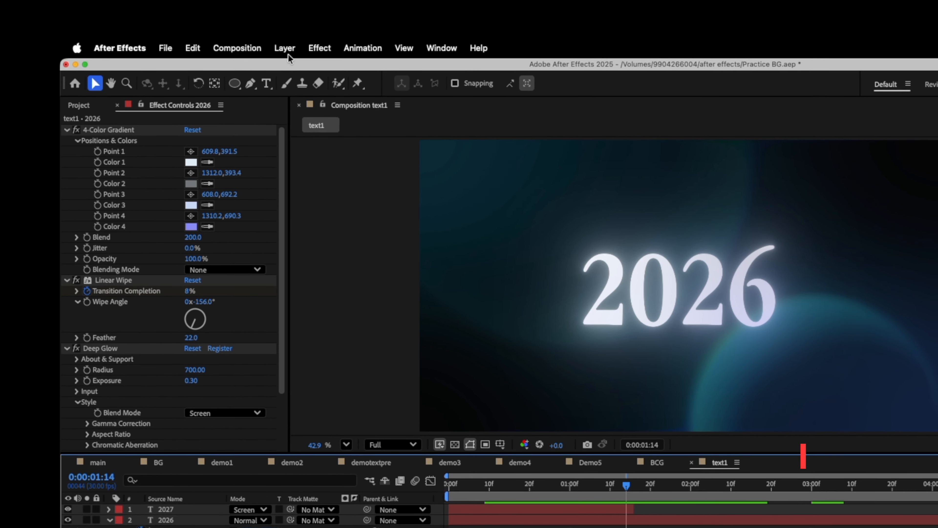
left_click(238, 85)
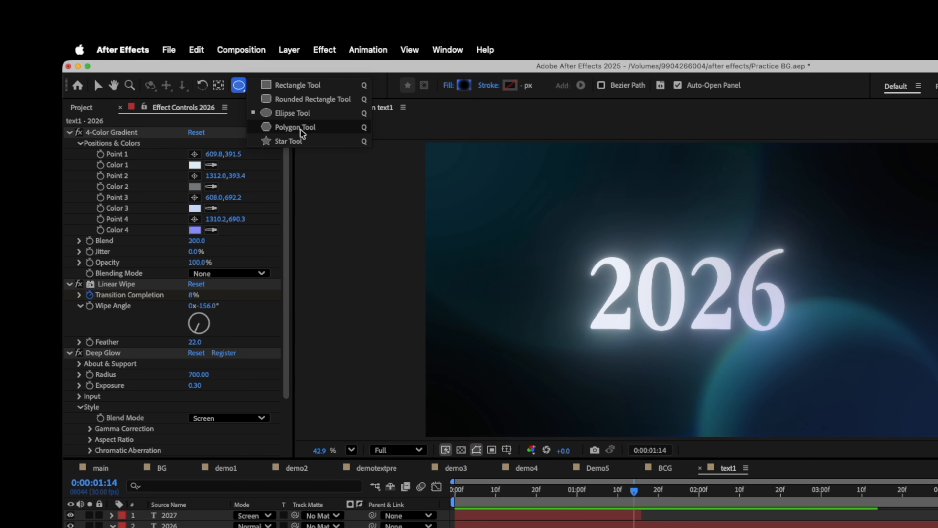
left_click(287, 84)
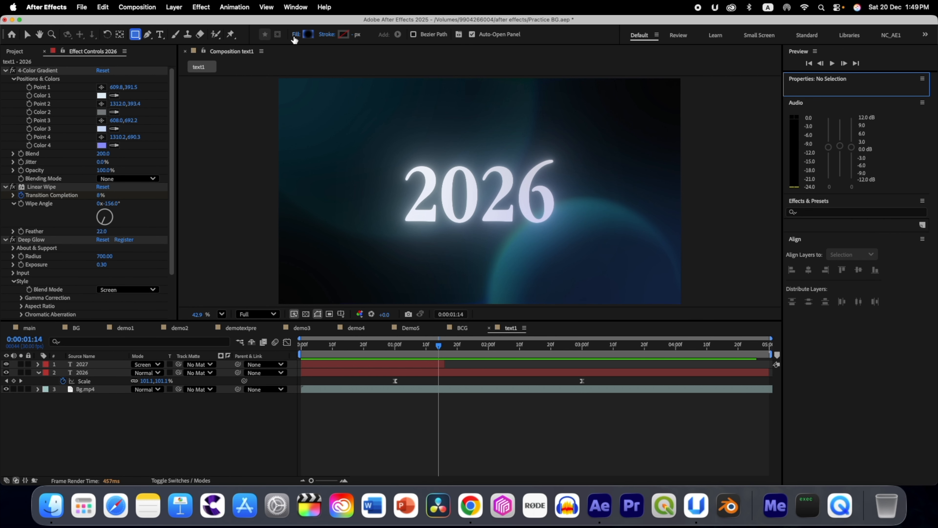
left_click(294, 35)
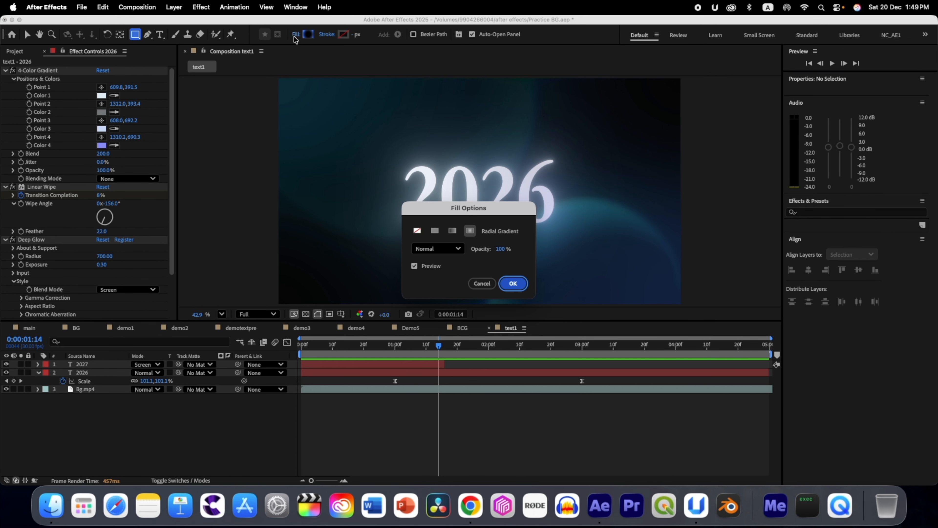
left_click(416, 231)
left_click(513, 283)
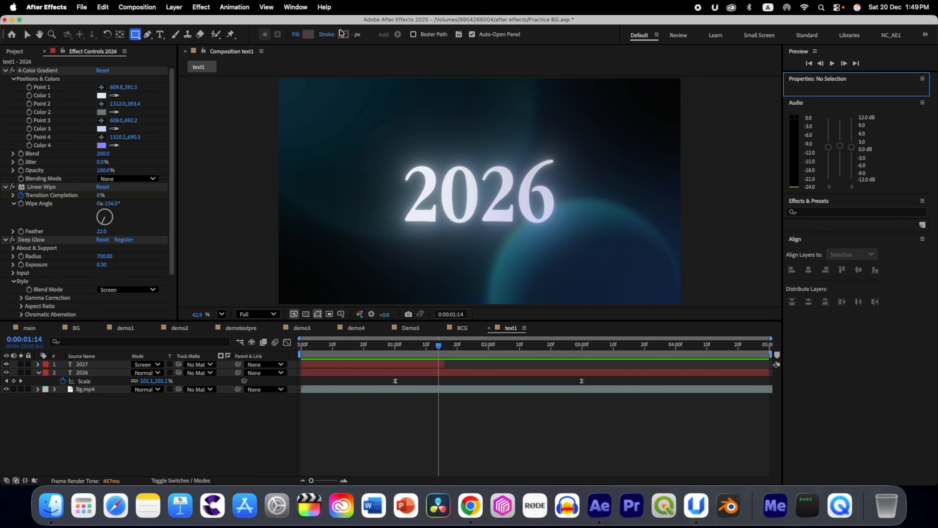
left_click(355, 35)
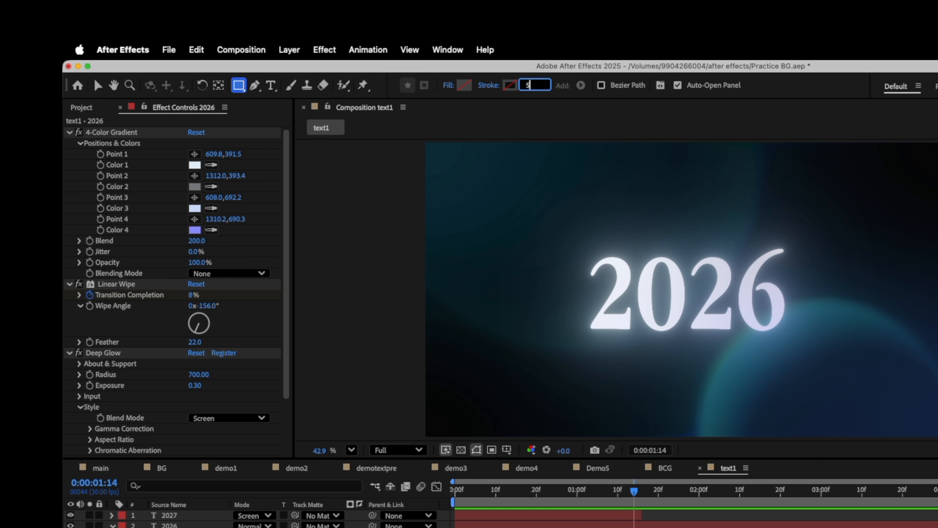
left_click(510, 89)
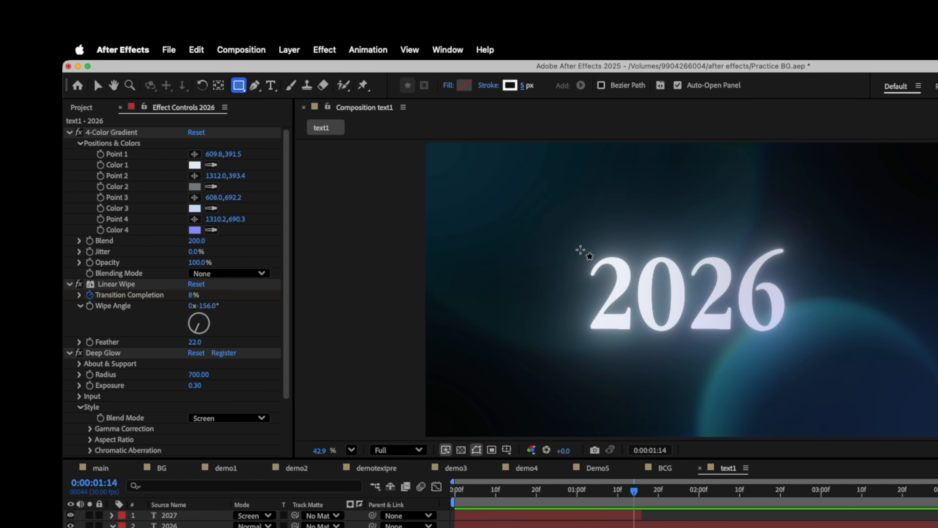
Draw a rectangle about 783 × 338 px around the 2026 text and set its corner roundness to 106.
mouse_move(578, 246)
left_mouse_down()
mouse_move(605, 334)
mouse_move(790, 338)
left_mouse_up()
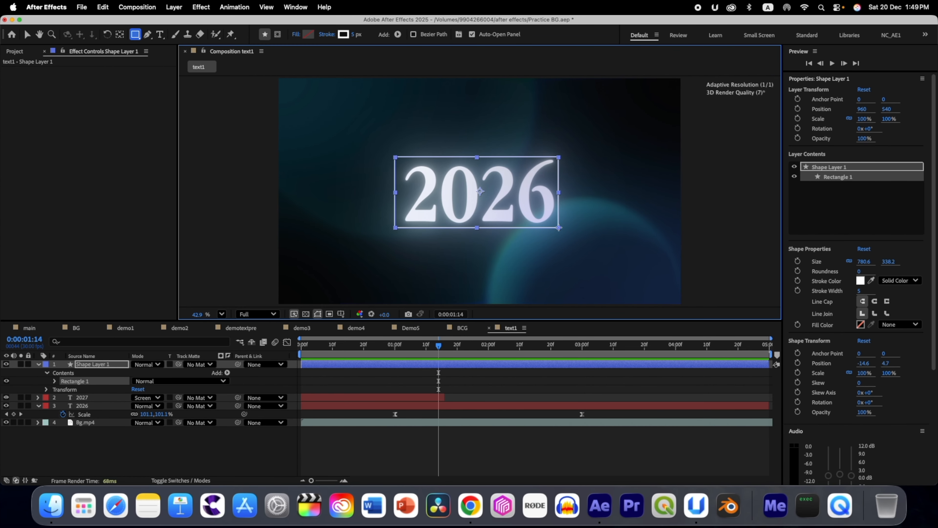
left_click_drag(558, 228, 560, 228)
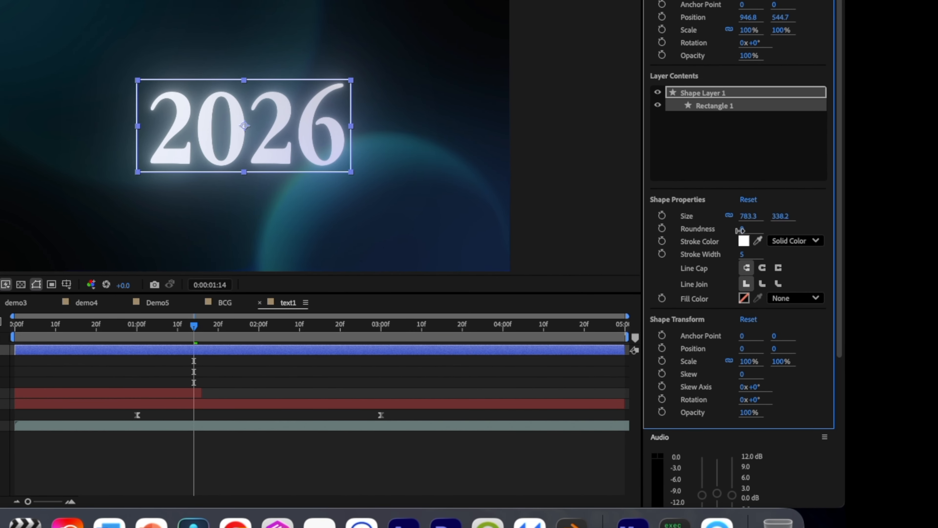
left_click_drag(740, 230, 808, 225)
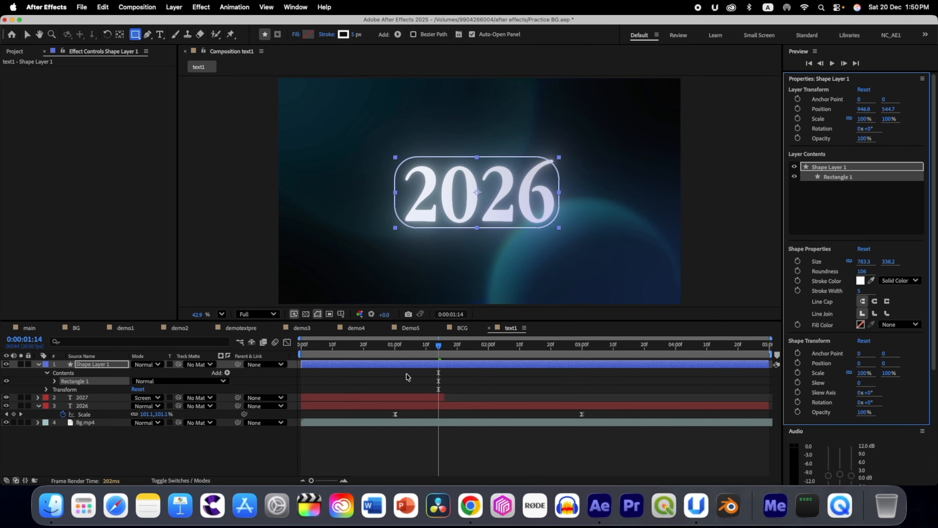
Apply the Turbulent Displace effect to the rounded rectangle's shape layer.
left_click(371, 374)
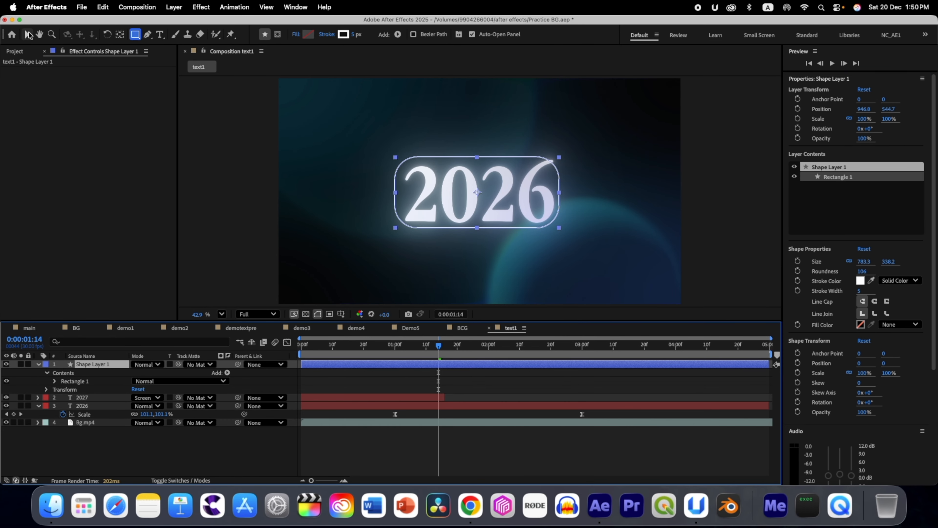
left_click(28, 34)
key("ctrl+space")
type("tur")
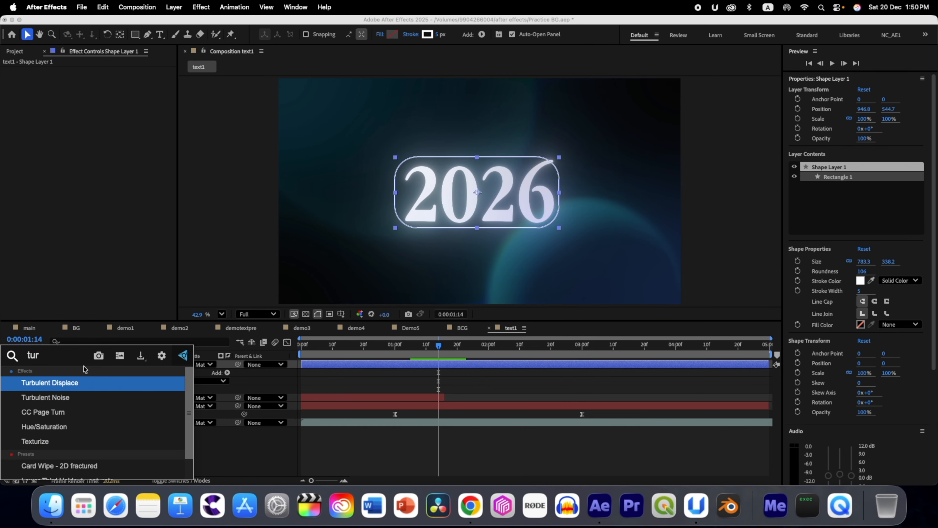
key("Return")
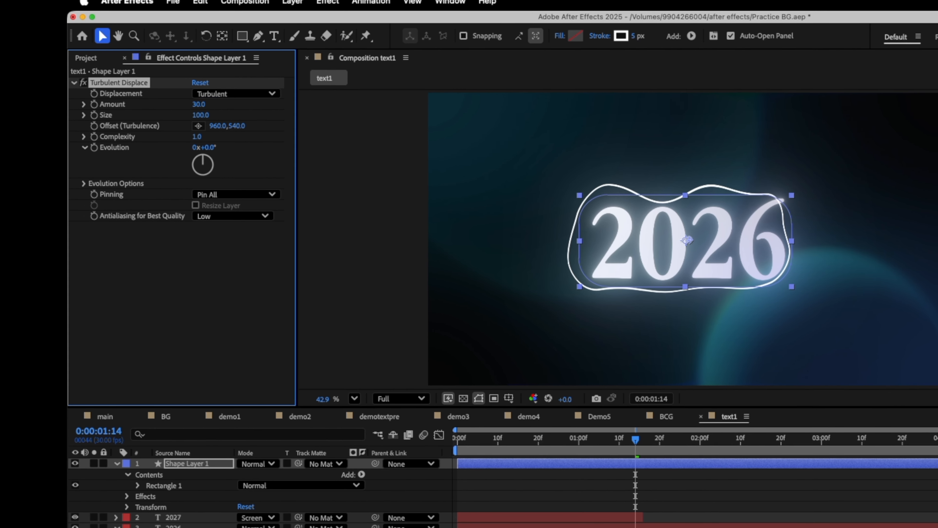
Set the outline's Turbulent Displace amount to 30 and its size to 10.
type("30")
key("Tab")
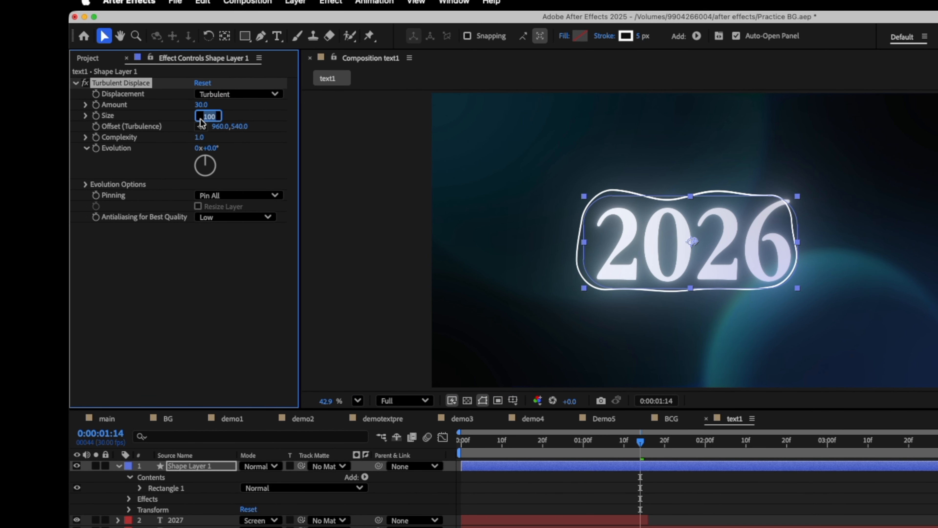
key("Return")
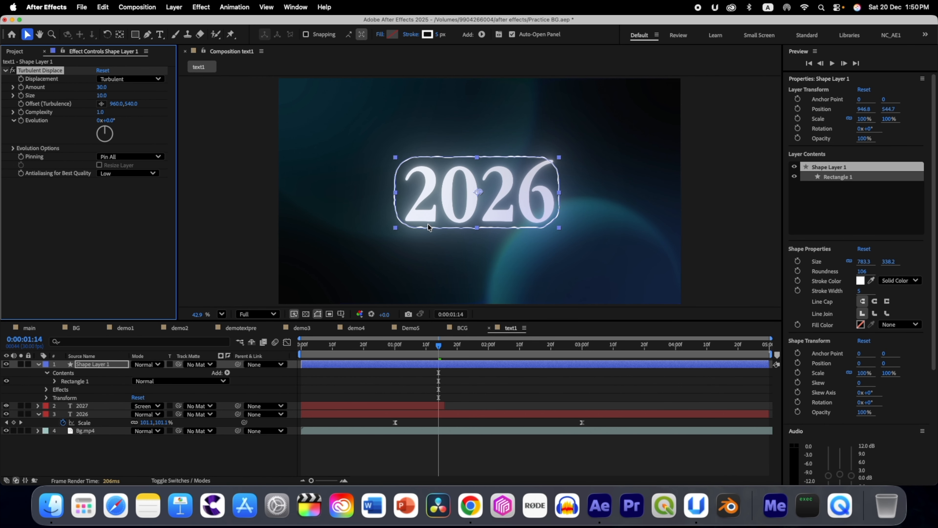
Add a Gaussian Blur effect to the outline shape layer and set its blurriness to 10.
left_click(103, 364)
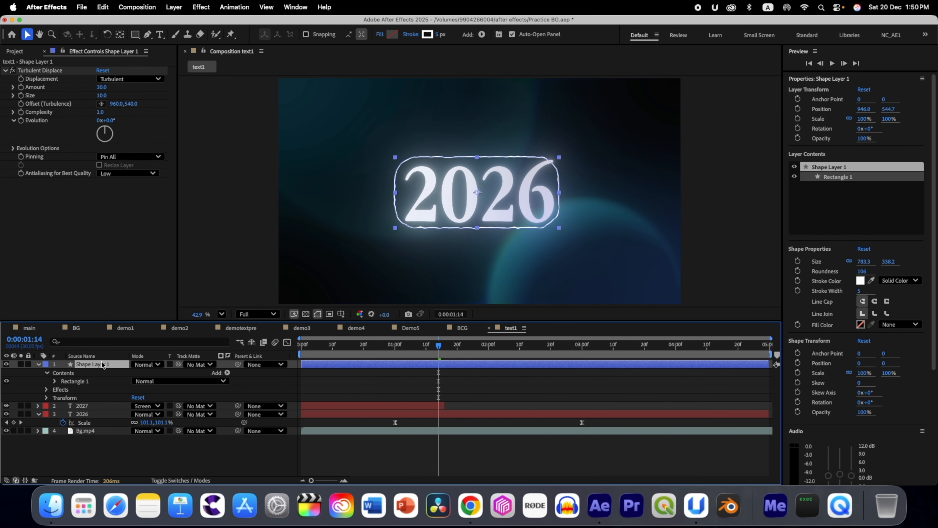
key("ctrl+space")
type("gau")
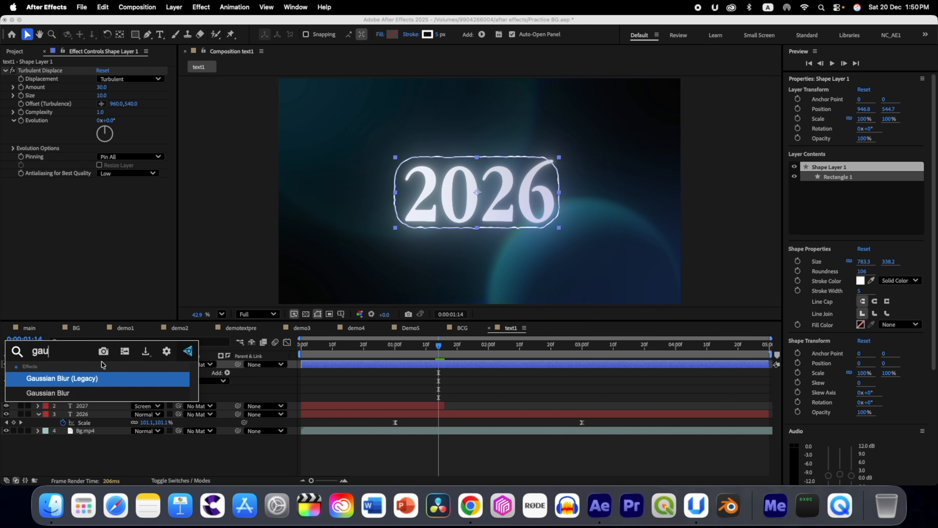
left_click(74, 393)
left_click(100, 190)
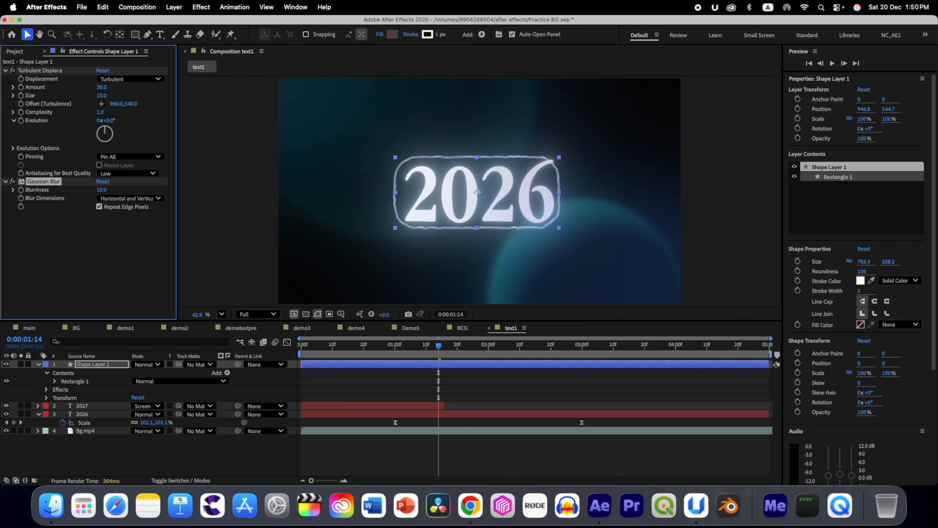
Apply Deep Glow to the outline shape layer and set its exposure to 0.4.
left_click(95, 365)
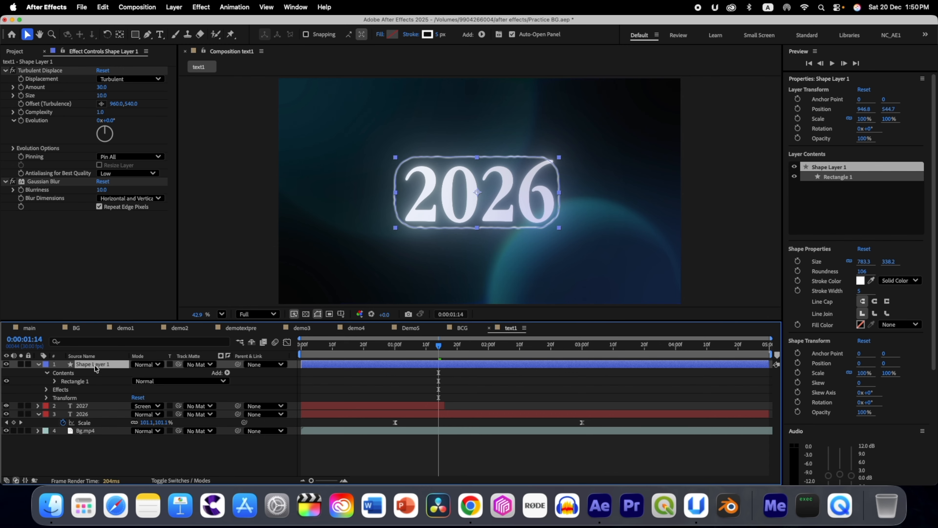
key("ctrl+space")
type("dee")
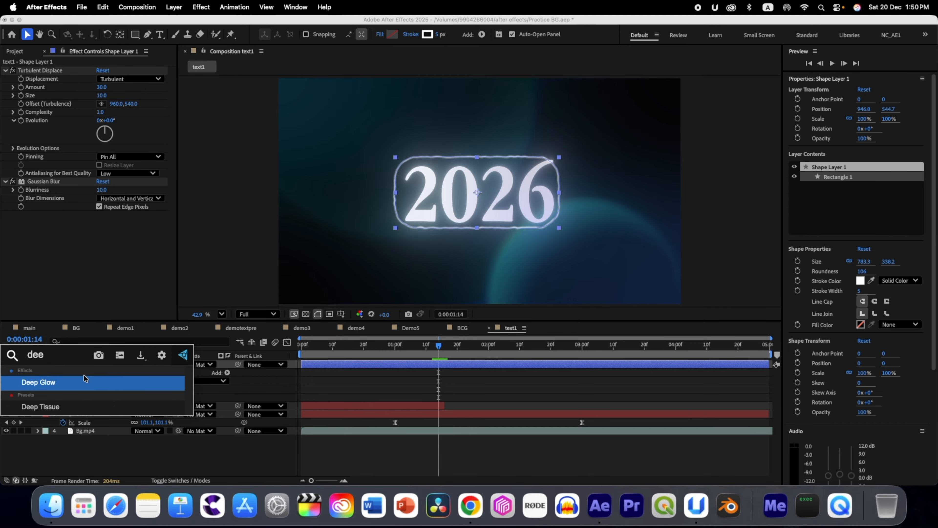
left_click(85, 378)
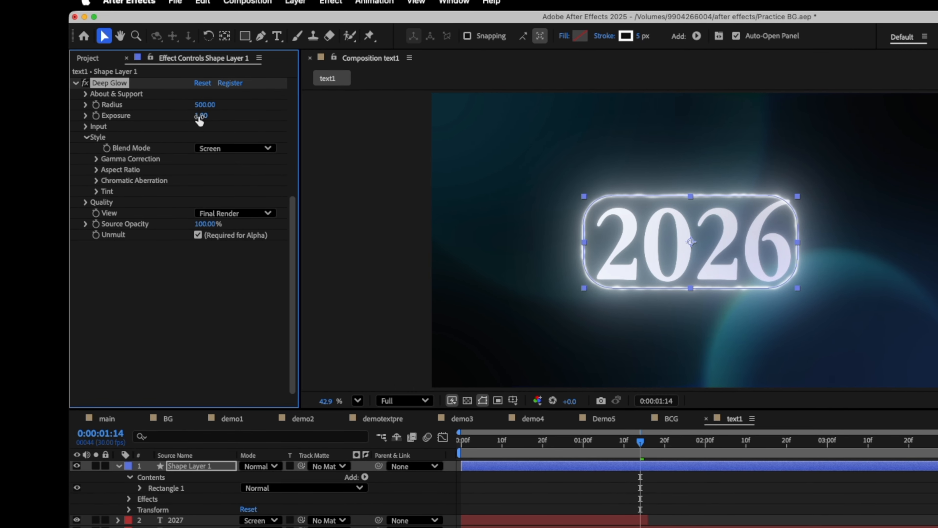
left_click(200, 116)
type("0.4")
key("Return")
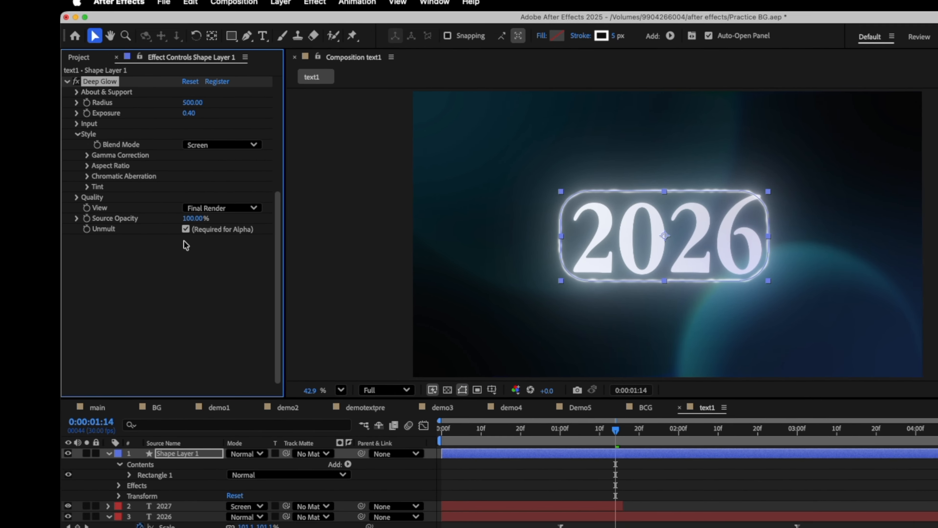
Add the CC Radial Fast Blur effect to the outline shape layer.
key("ctrl+space")
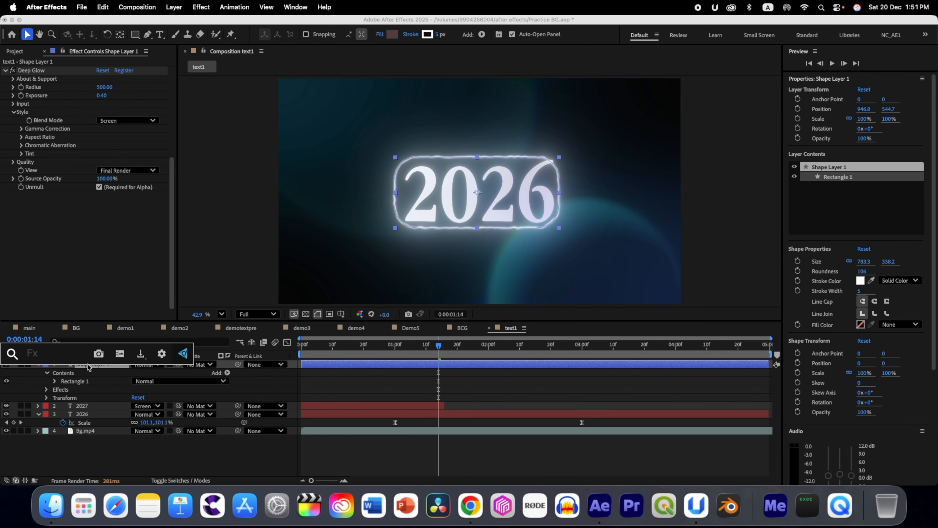
type("fast")
left_click(77, 395)
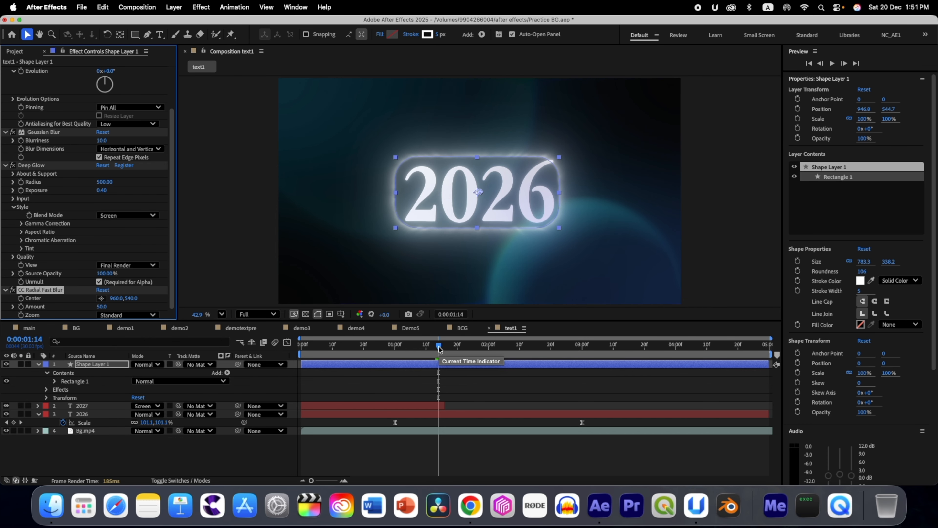
Keyframe the outline layer's Scale from 0% at 0:00:01:07 to 341% at 0:00:03:00.
left_click_drag(439, 349, 417, 358)
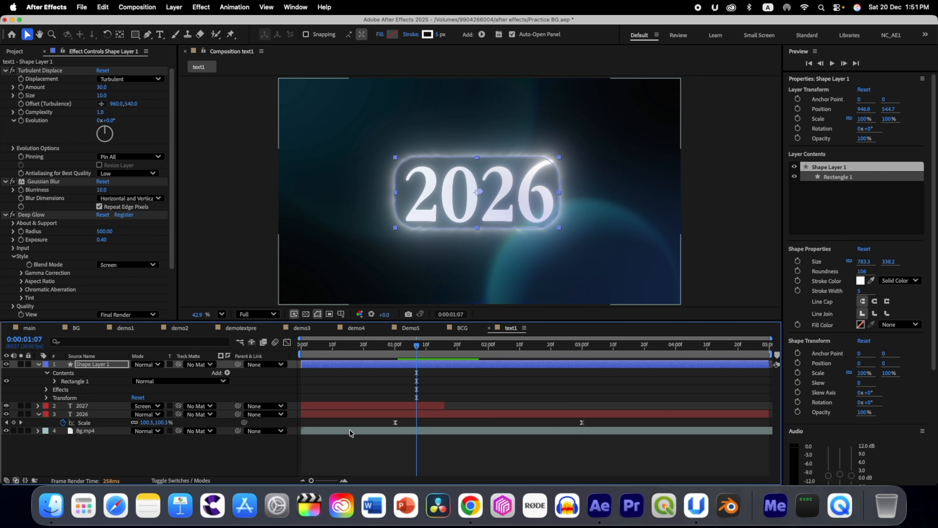
left_click(90, 365)
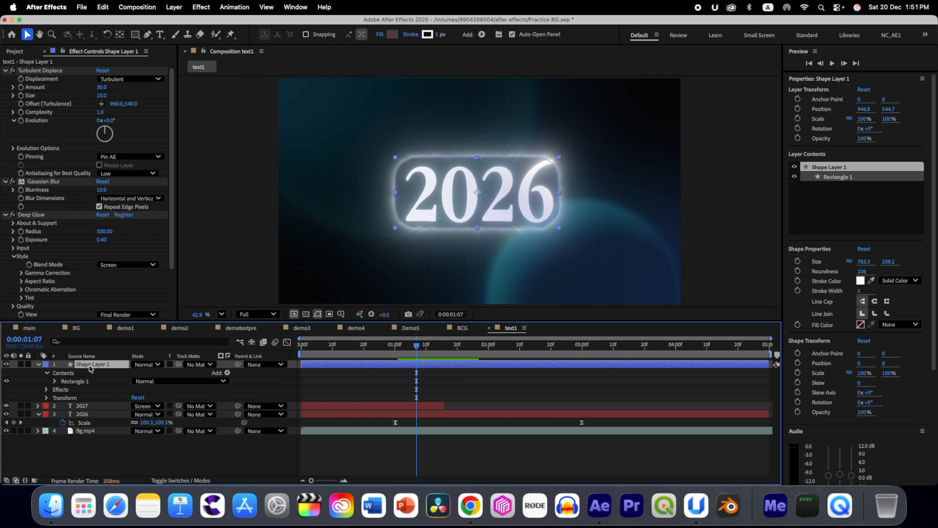
key("s")
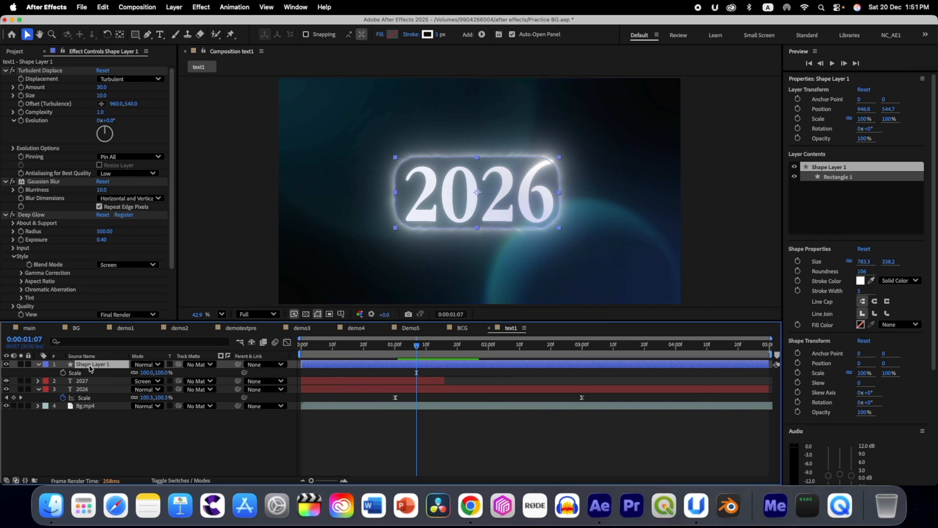
left_click(63, 373)
left_click(146, 373)
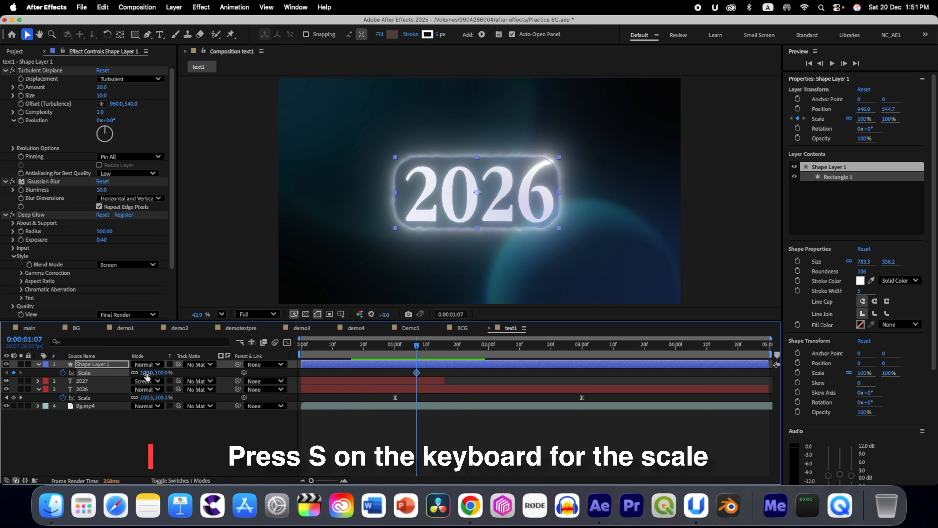
type("0")
key("Return")
left_click_drag(417, 346, 582, 363)
left_click_drag(144, 372, 335, 397)
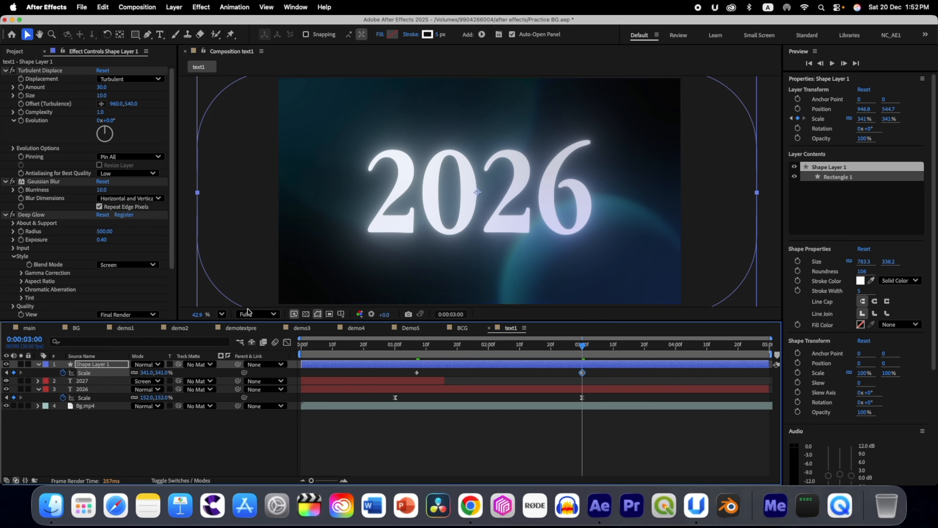
Apply Easy Ease to the outline's two Scale keyframes, shift the speed peak toward the last keyframe and preview the animation.
left_click(596, 375)
left_click_drag(596, 375, 398, 370)
left_click(288, 343)
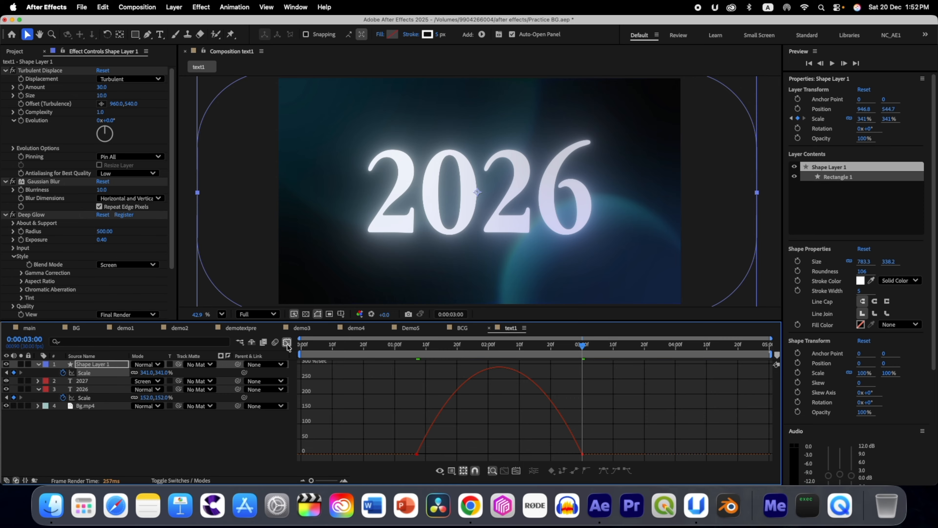
left_click_drag(595, 460, 510, 453)
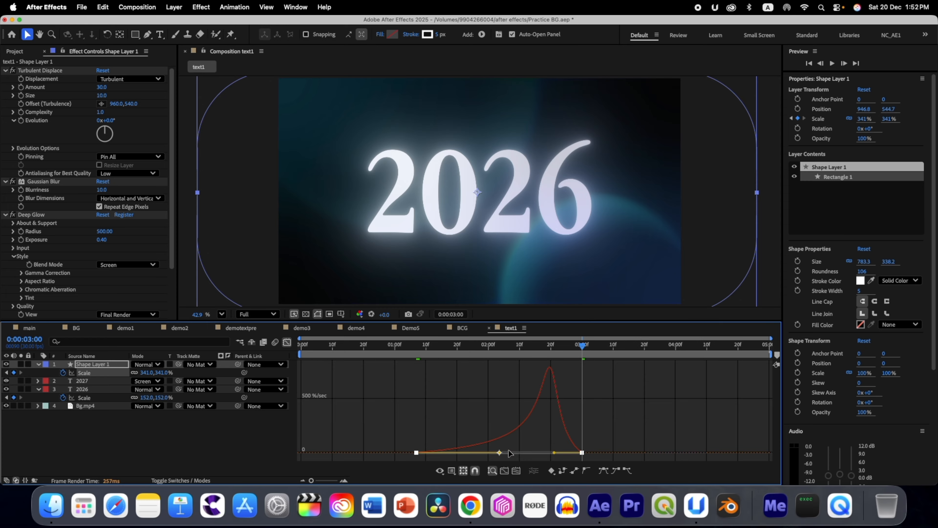
left_click(287, 342)
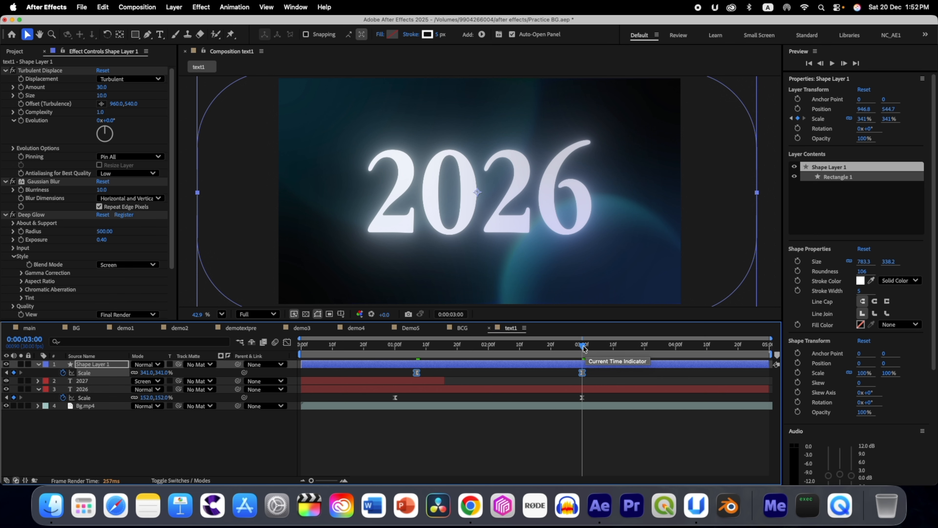
left_click_drag(582, 345, 376, 354)
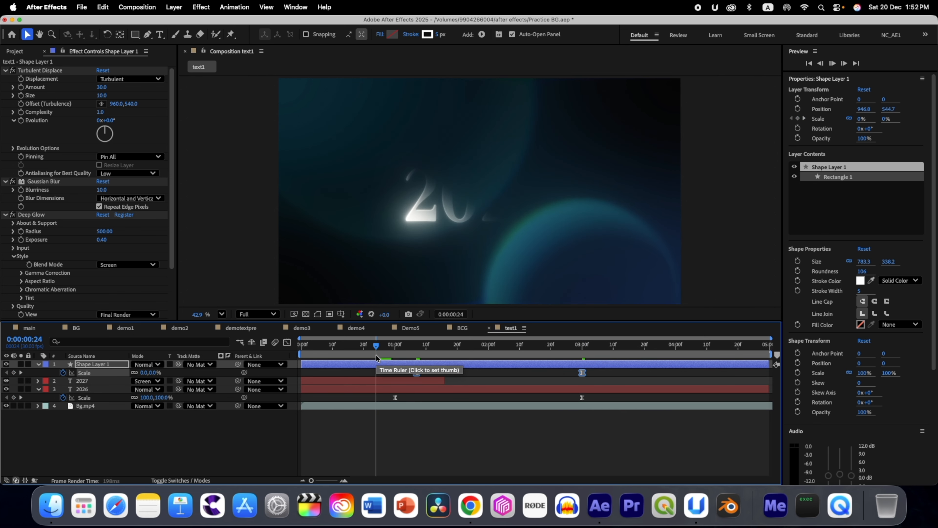
key("space")
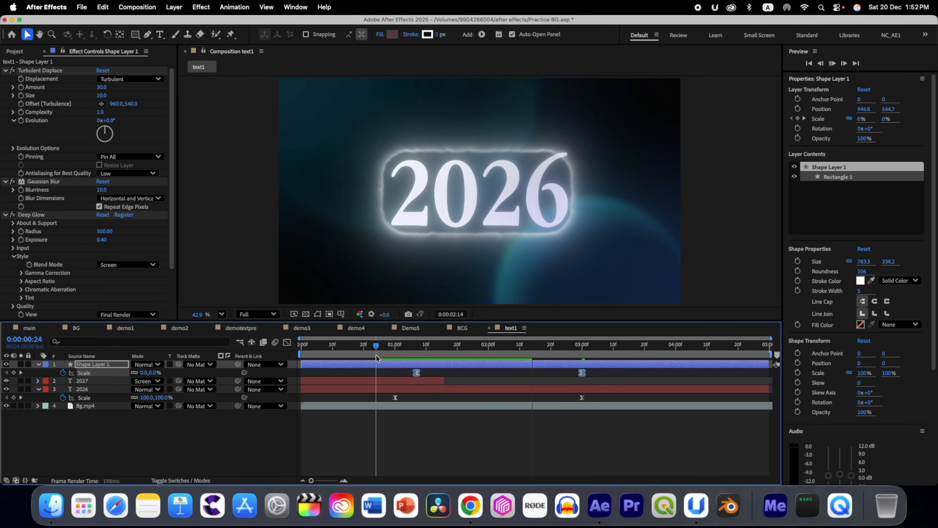
key("space")
Trim the start of the outline shape layer to 0:00:01:07 and place the layer below the 2026 text layer.
left_click_drag(561, 347, 416, 347)
left_click(414, 366)
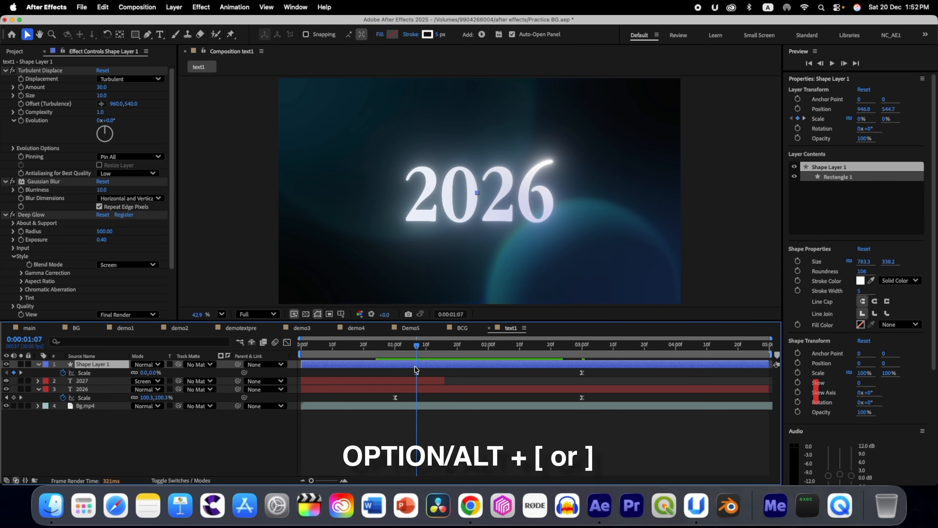
key("alt+bracketleft")
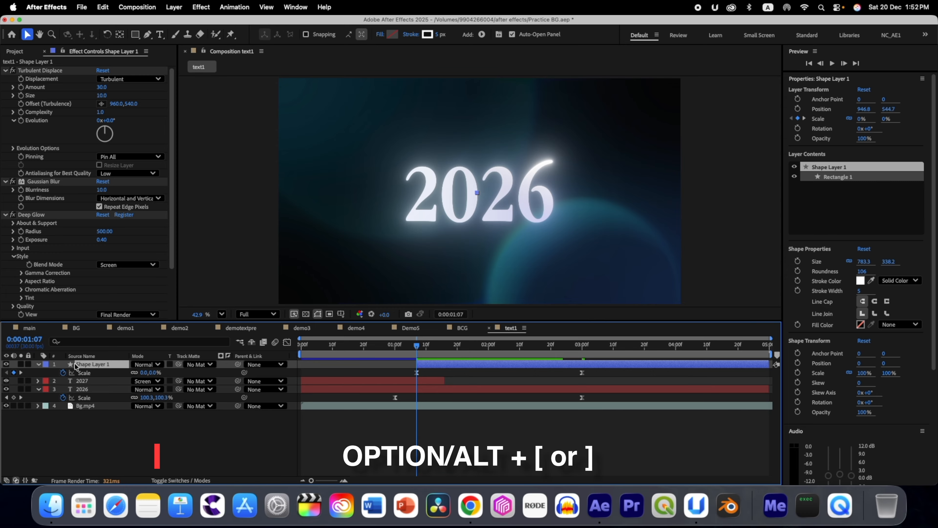
left_click_drag(72, 365, 75, 399)
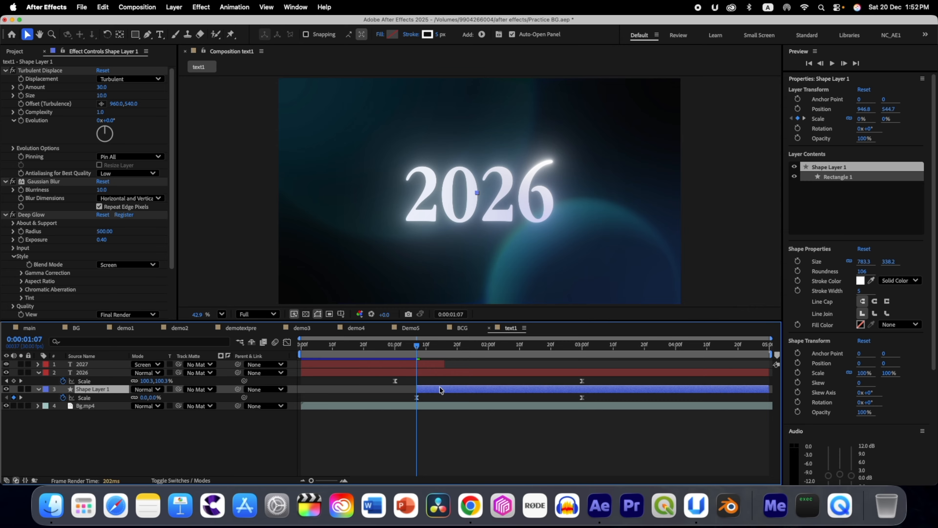
Duplicate the outline layer twice and stagger the copies to start at about 0:00:01:17 and 0:00:01:29.
key("super+d")
left_click_drag(440, 387, 496, 386)
key("super+d")
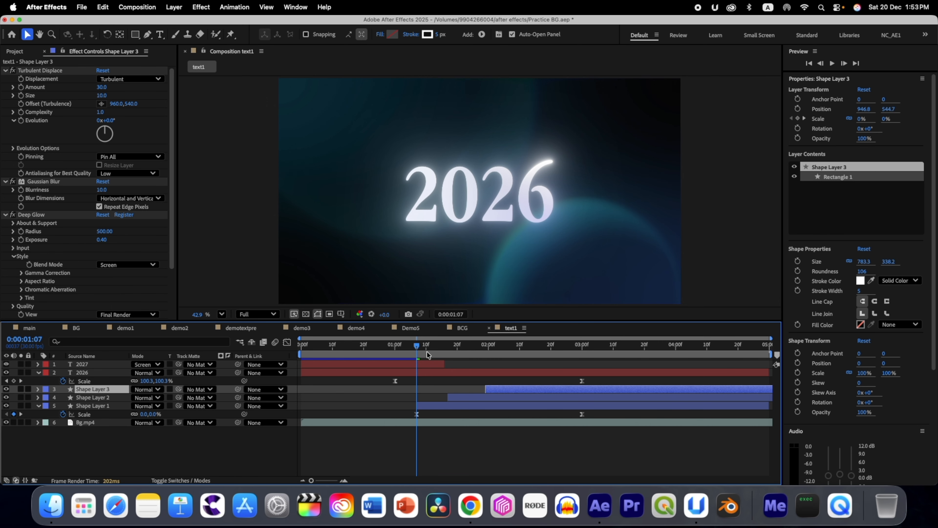
left_click_drag(417, 346, 499, 352)
left_click_drag(499, 352, 464, 352)
Change the CC Light Sweep light color on the 2027 layer to pale lavender blue, CBCDFA.
left_click(82, 364)
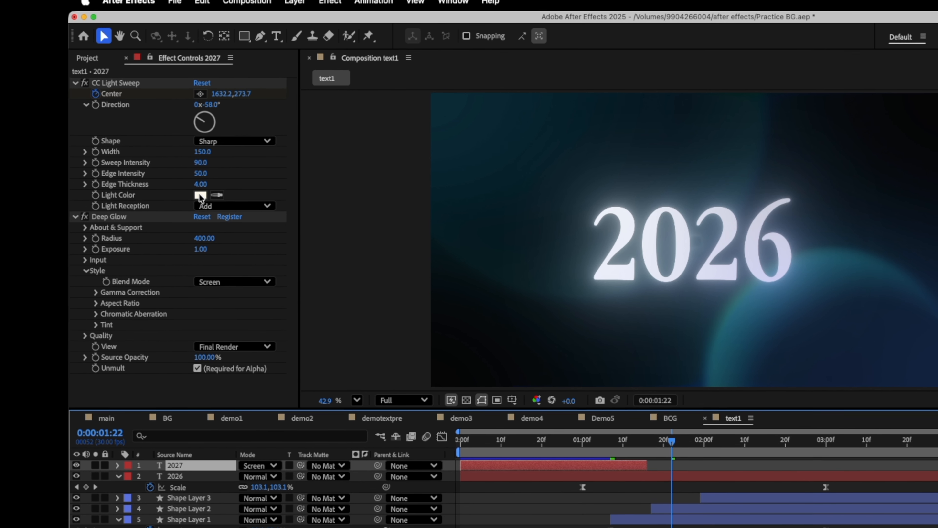
left_click(101, 156)
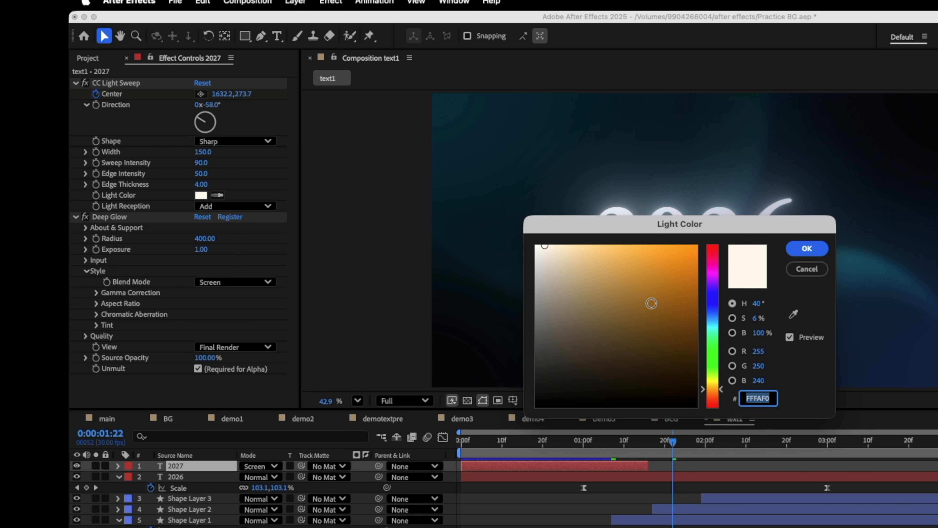
left_click(714, 308)
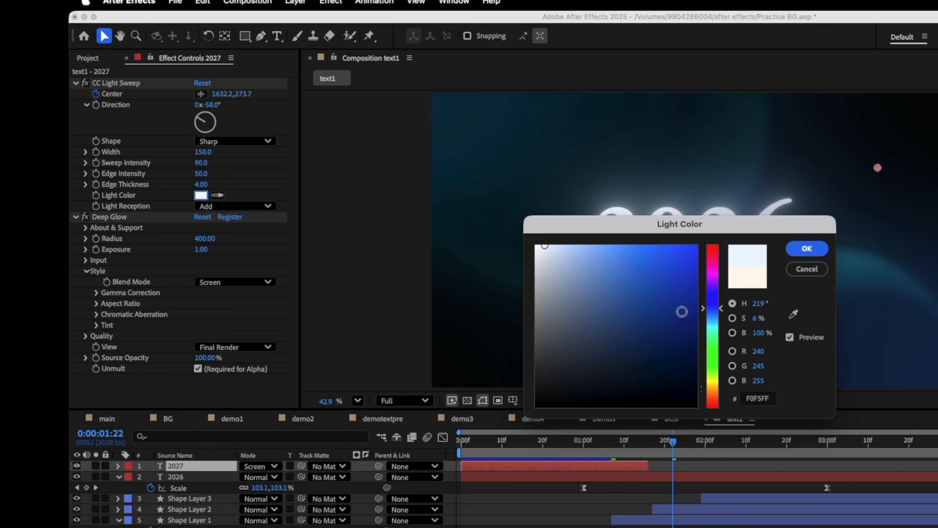
left_click(714, 300)
left_click(575, 250)
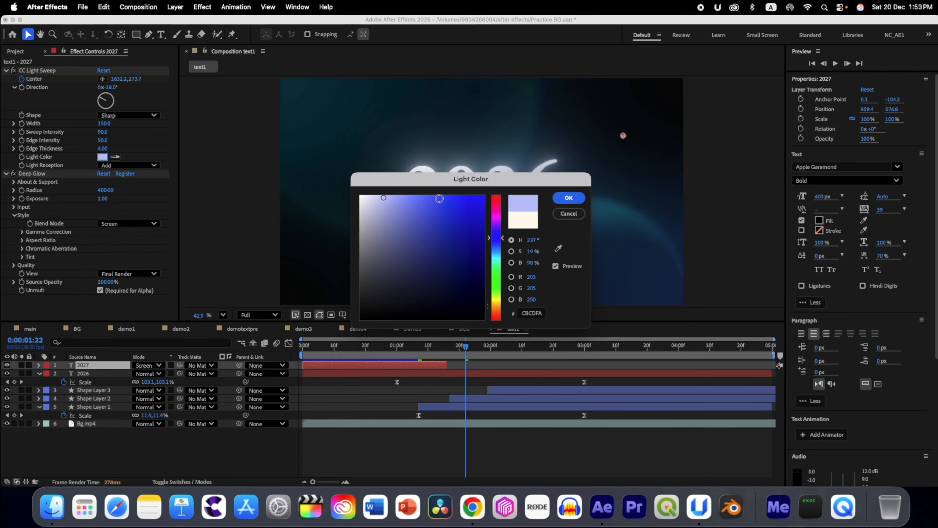
left_click(807, 248)
At 0:00:01:19, enable keyframing for all four points and colors of the 2026 layer's 4-Color Gradient.
left_click(612, 446)
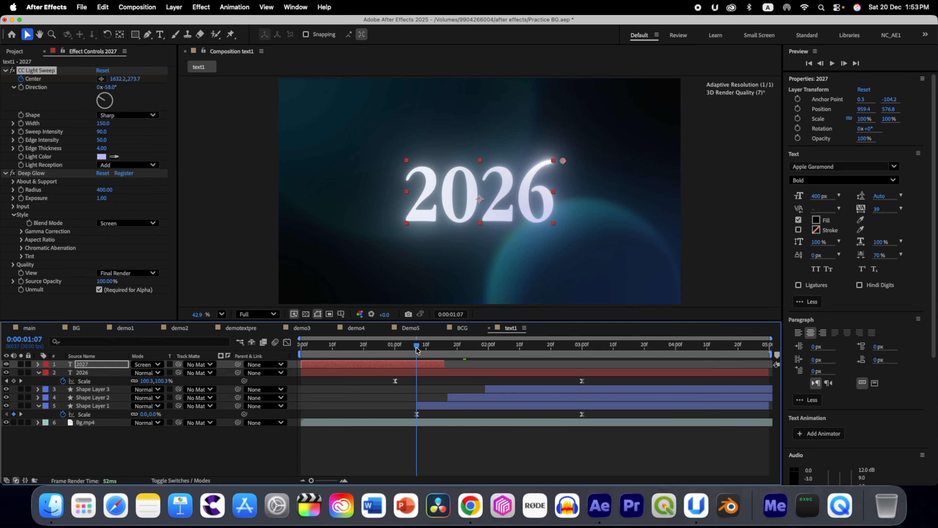
left_click_drag(416, 349, 457, 353)
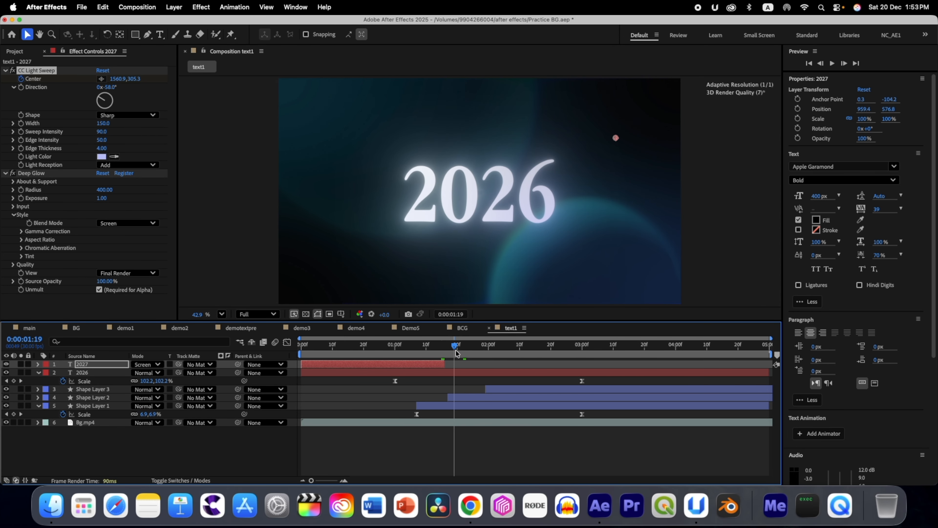
left_click(82, 373)
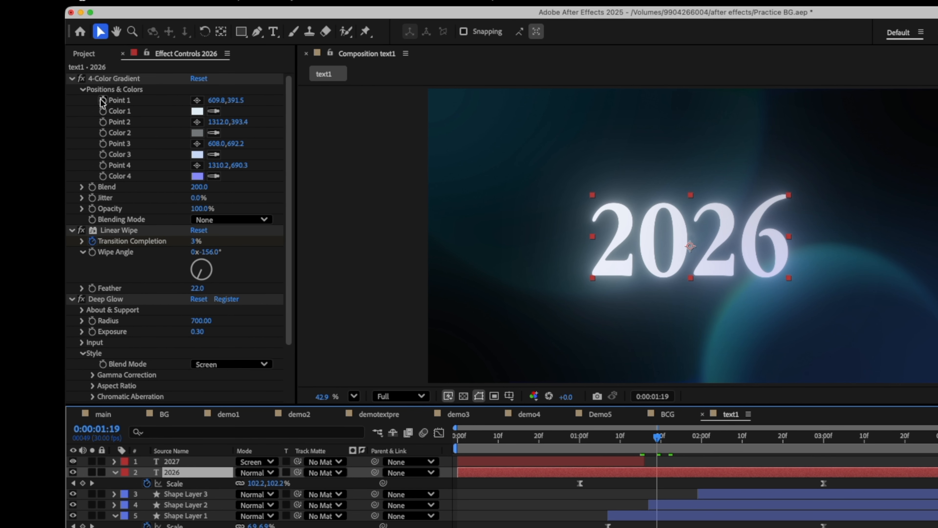
left_click(102, 100)
left_click(103, 111)
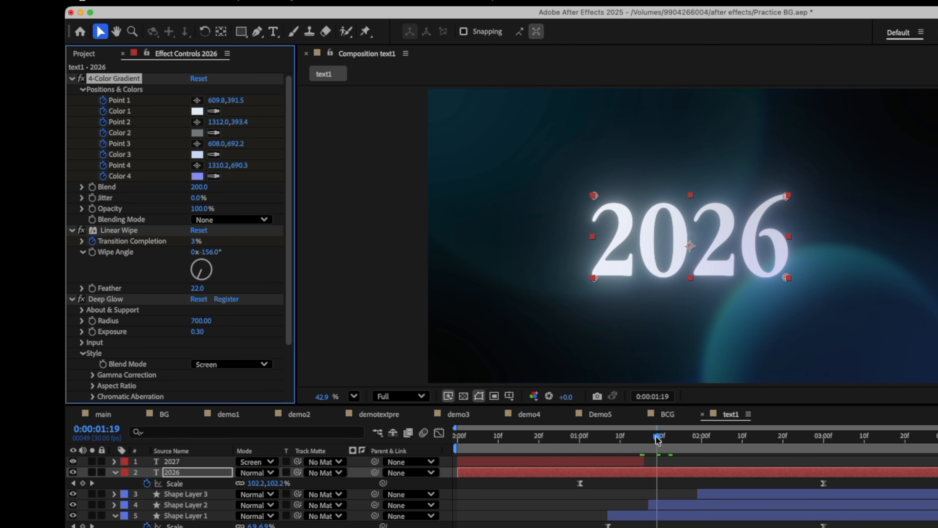
At 0:00:03:00, set the 2026 layer's 4-Color Gradient Color 1 to bright yellow and Color 2 to sky blue, 68D3F9.
left_click_drag(658, 438, 824, 441)
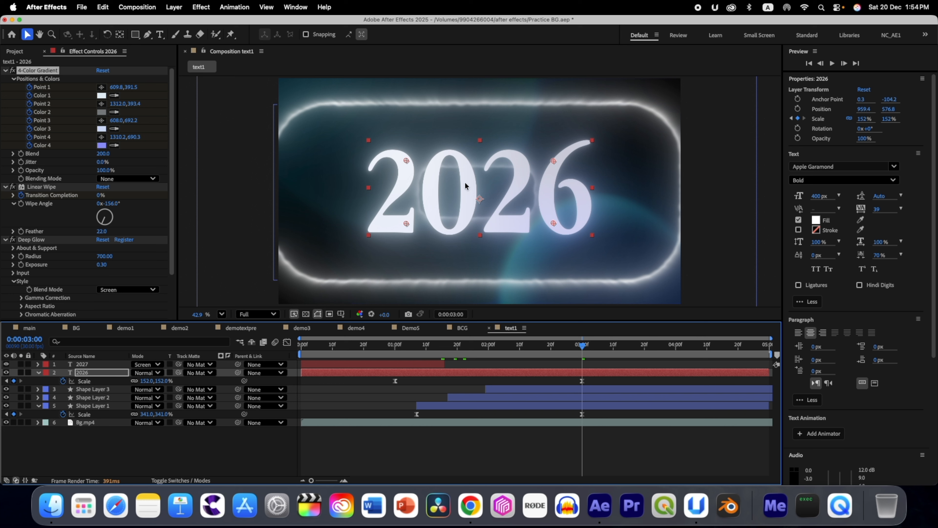
left_click(103, 96)
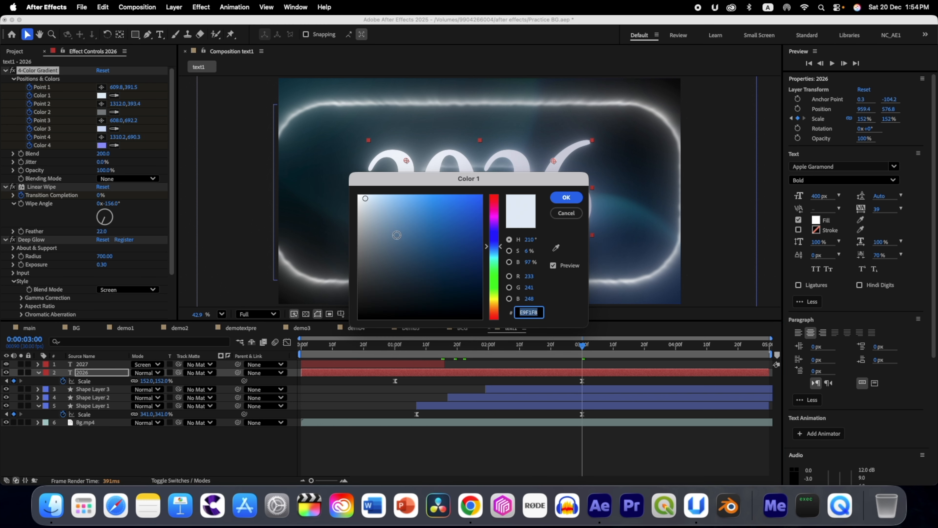
left_click(497, 302)
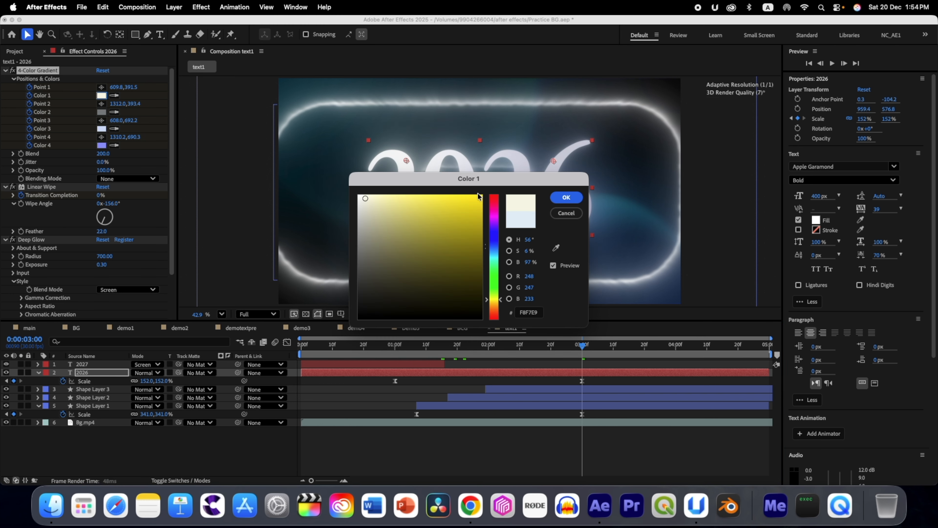
left_click(477, 196)
left_click(566, 197)
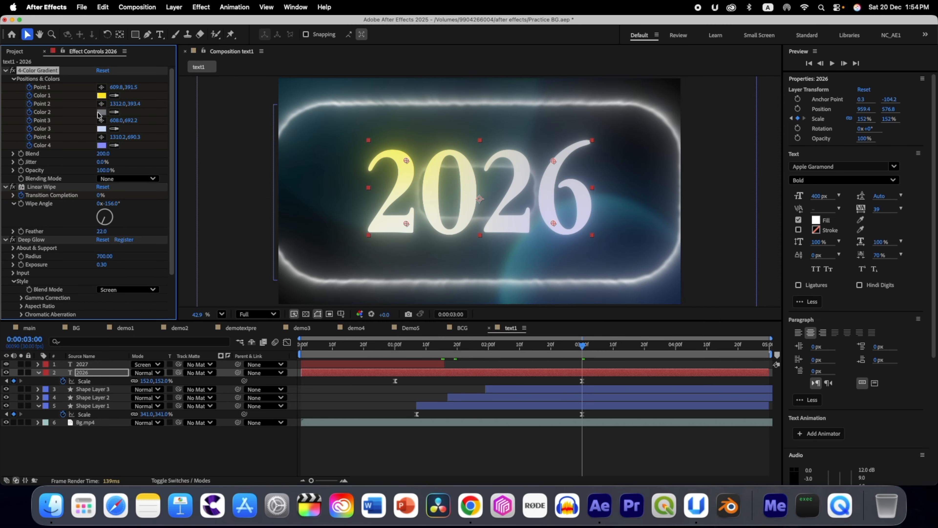
left_click(102, 112)
left_click(566, 198)
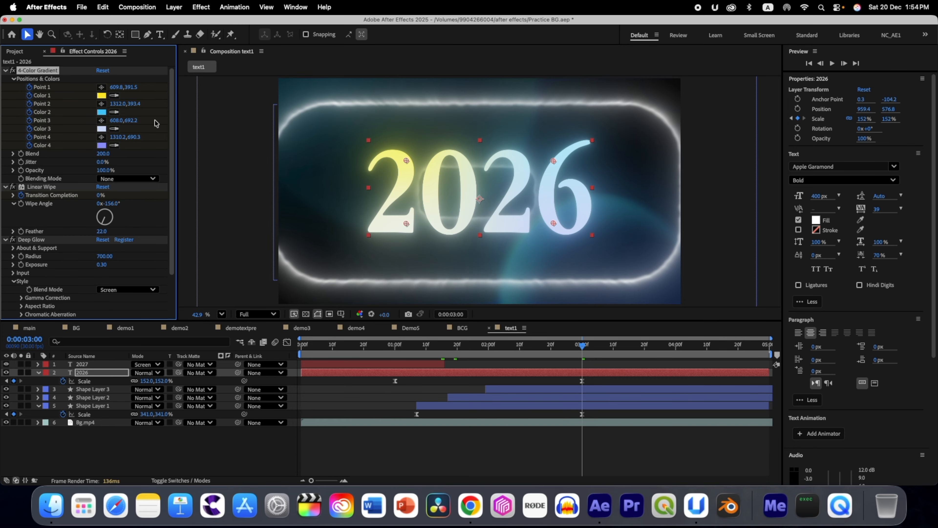
Set the 2026 gradient's Color 4 to red, FF0512, and Color 3 to vivid blue at 0:00:03:00.
left_click(102, 145)
left_click(493, 197)
left_click(480, 196)
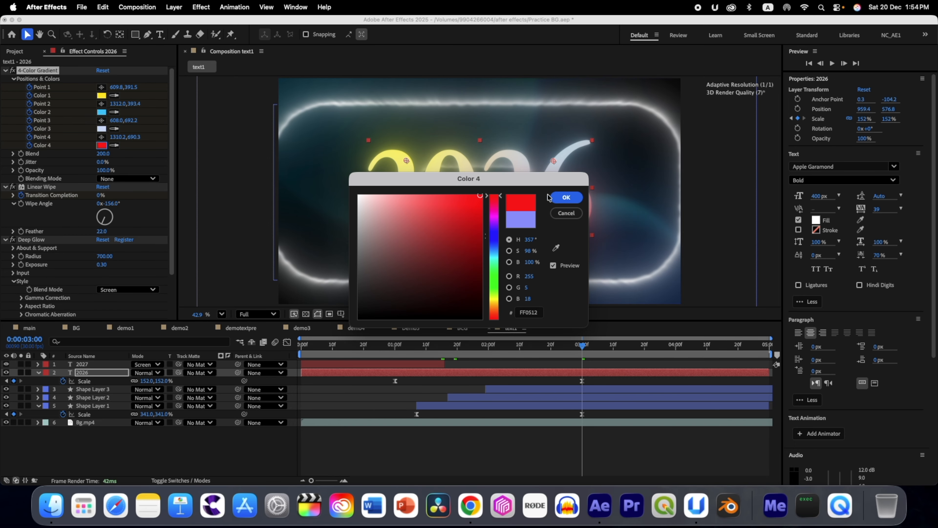
left_click(566, 197)
left_click(102, 129)
left_click(477, 196)
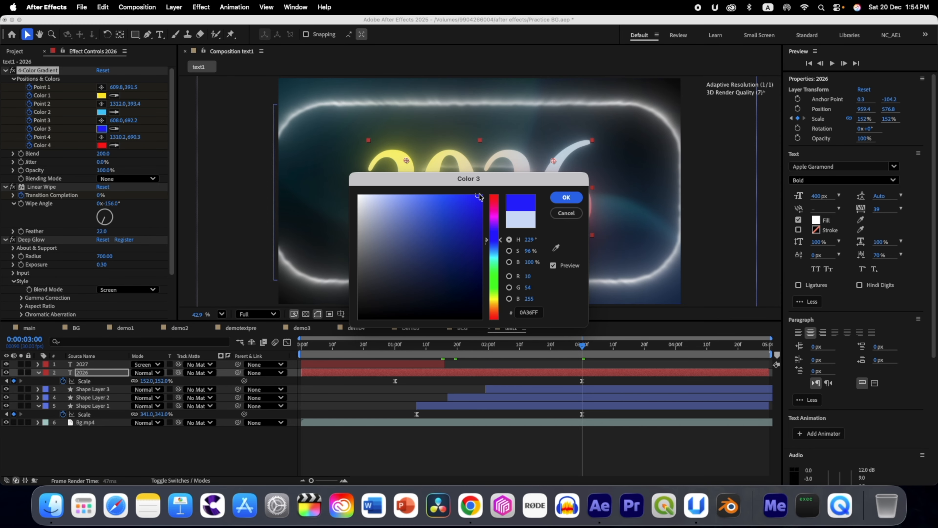
left_click(566, 198)
Change the 2026 gradient's Color 2 to dark navy blue at 0:00:03:00 and scrub back through the color transition.
left_click(102, 112)
left_click(494, 238)
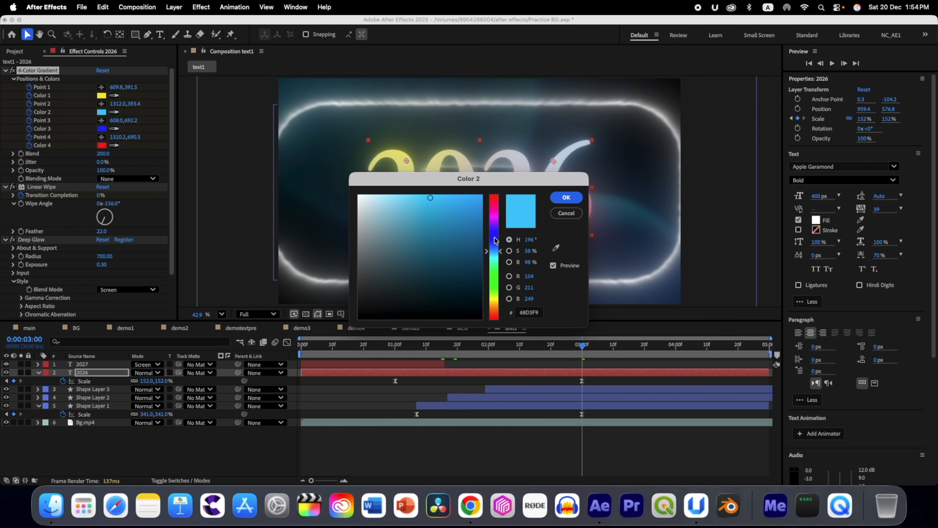
left_click(467, 253)
key("Return")
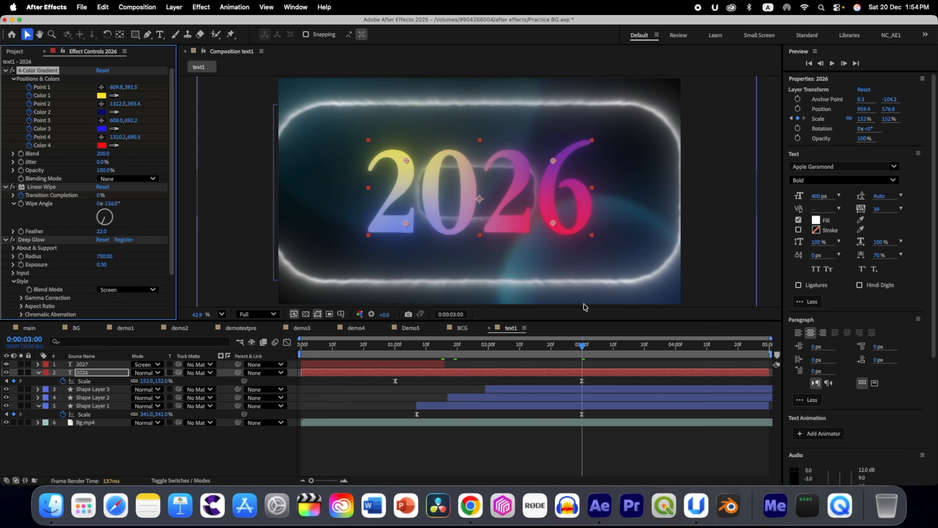
left_click_drag(582, 347, 538, 339)
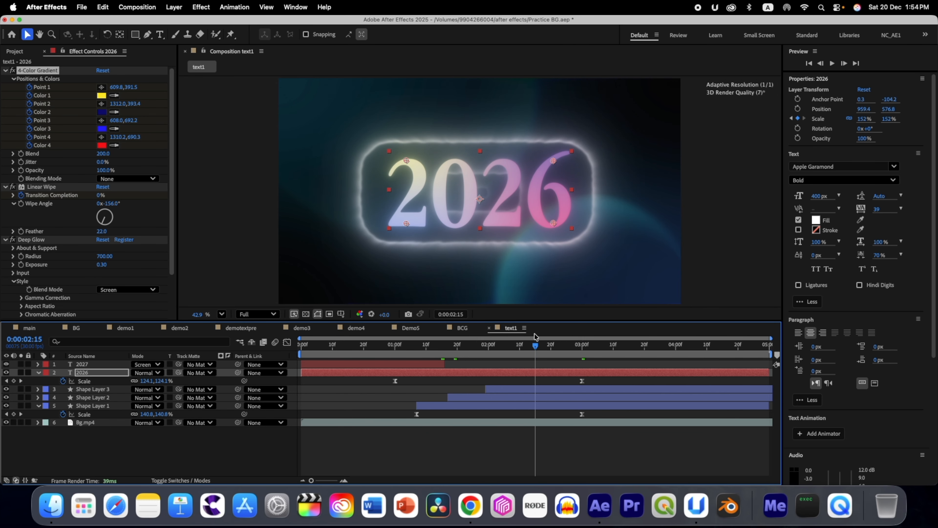
Reveal the 2026 layer's keyframes and apply Easy Ease to all its 4-Color Gradient point and color keyframes.
left_click(92, 373)
key("u")
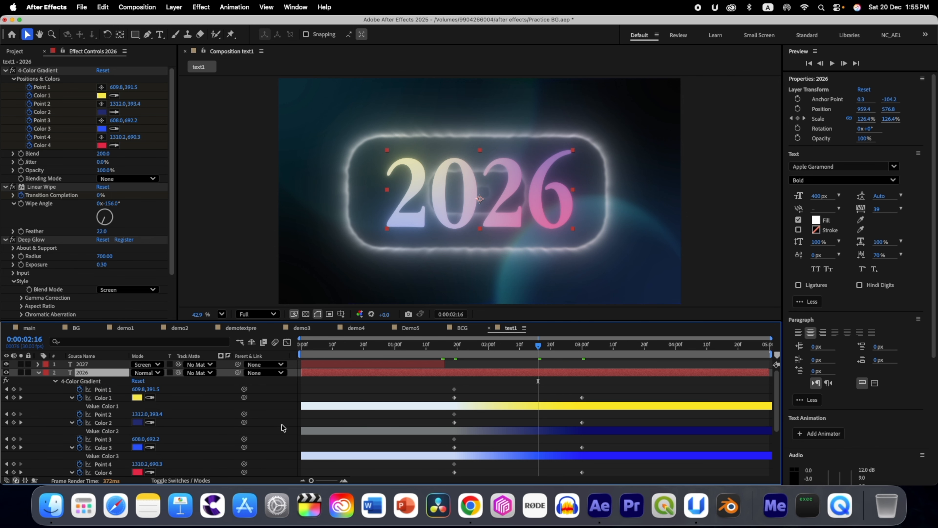
scroll(600, 467, "down", 3)
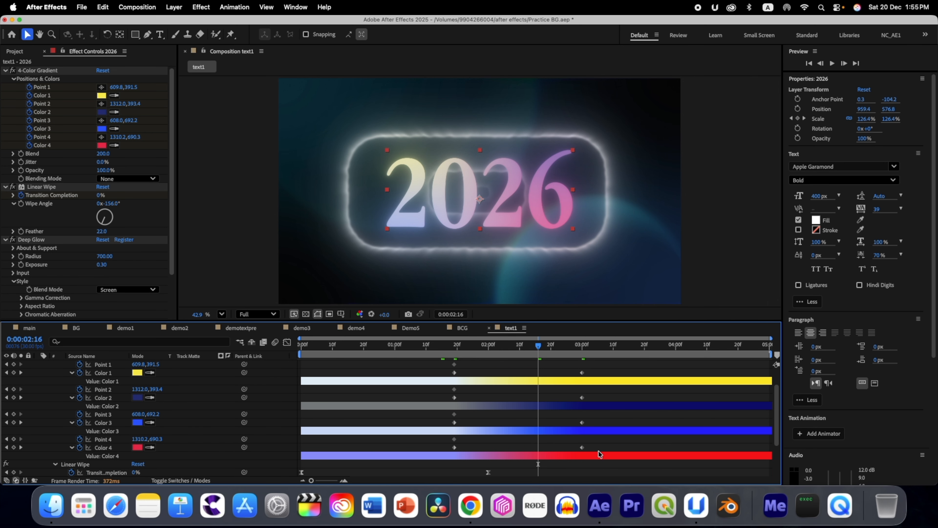
left_click_drag(600, 455, 418, 380)
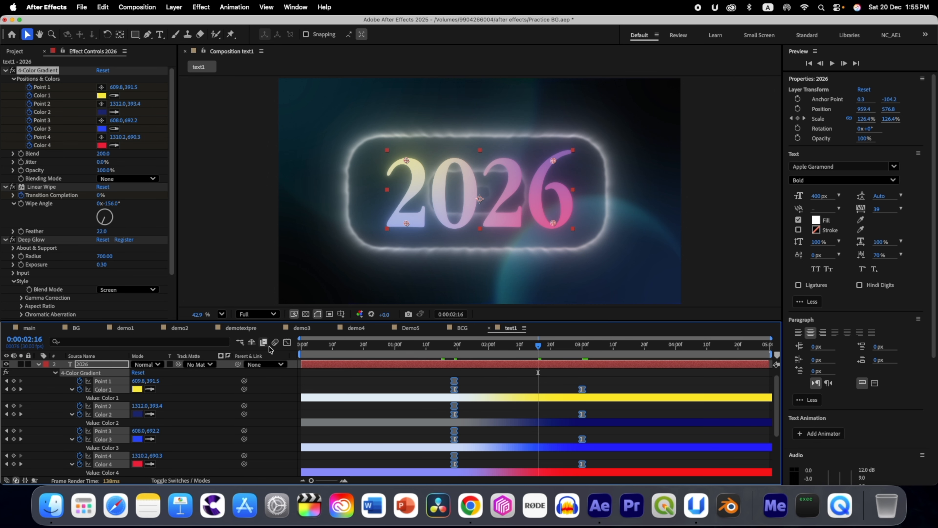
In the speed graph, lengthen the outgoing ease of the gradient's first keyframes, and preview the animation from 0:00:01:02.
left_click(288, 342)
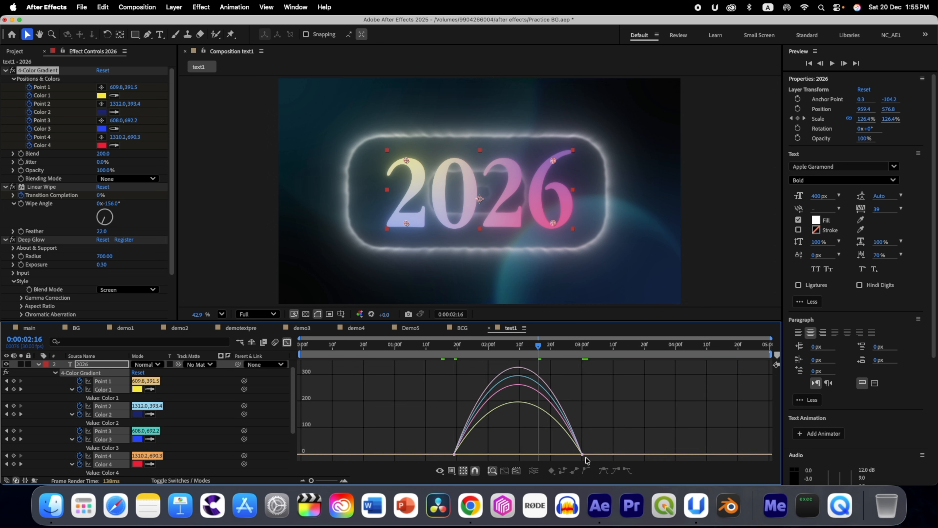
left_click_drag(595, 461, 421, 419)
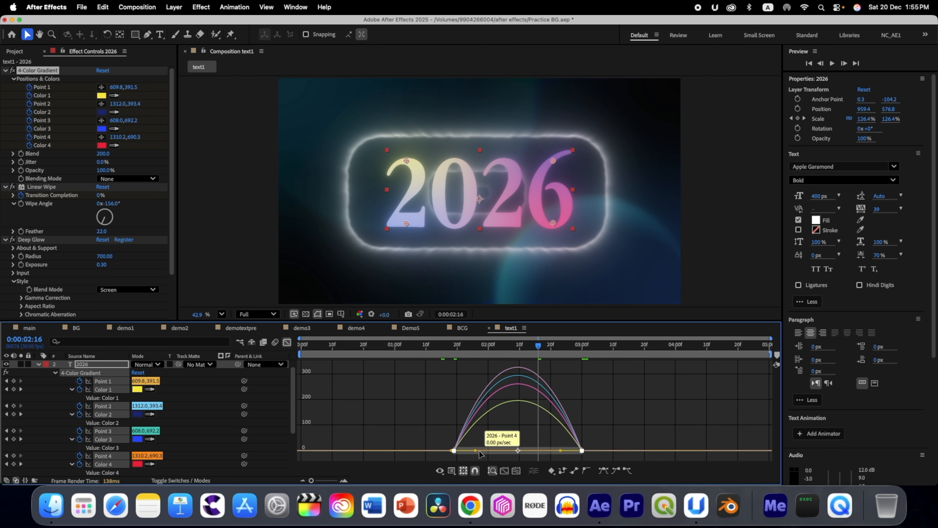
left_click_drag(476, 450, 498, 451)
left_click(287, 341)
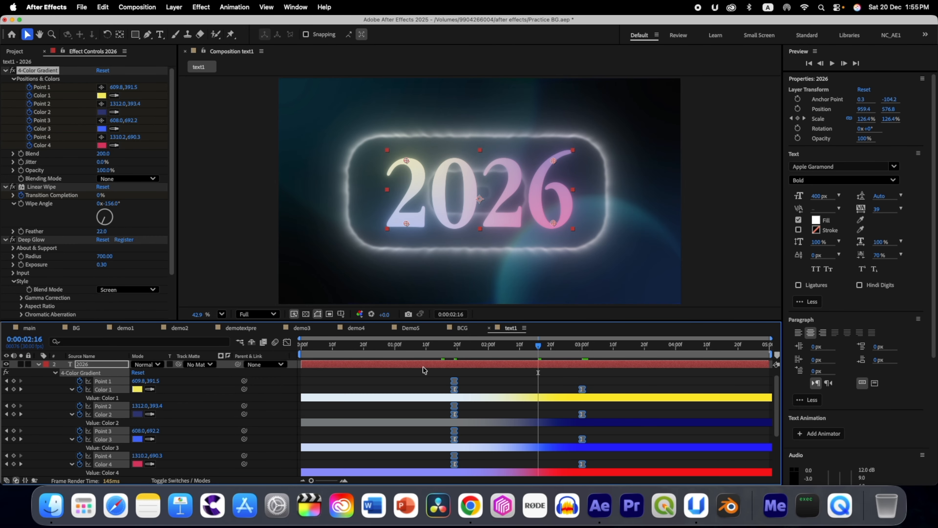
left_click_drag(538, 345, 400, 349)
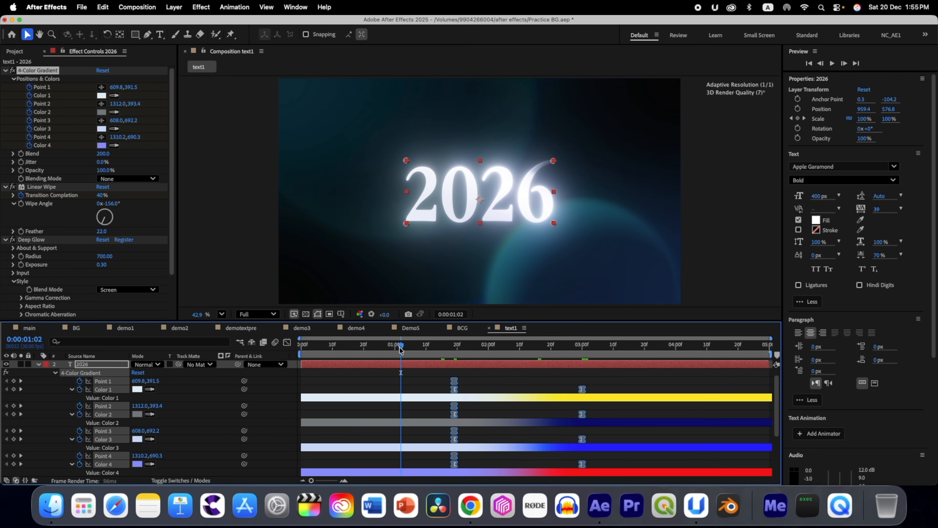
key("space")
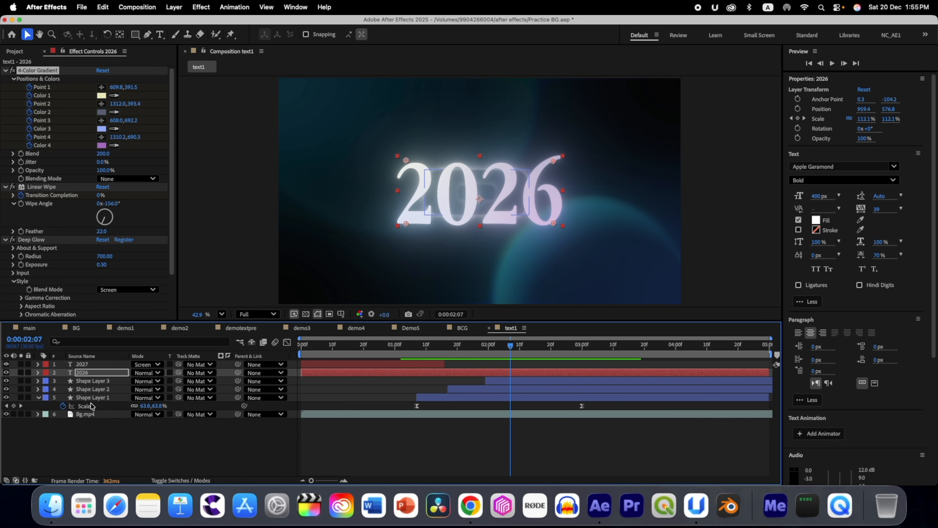
Set the opacity of Shape Layer 1 to 60% and of Shape Layer 2 to 80%.
left_click(92, 399)
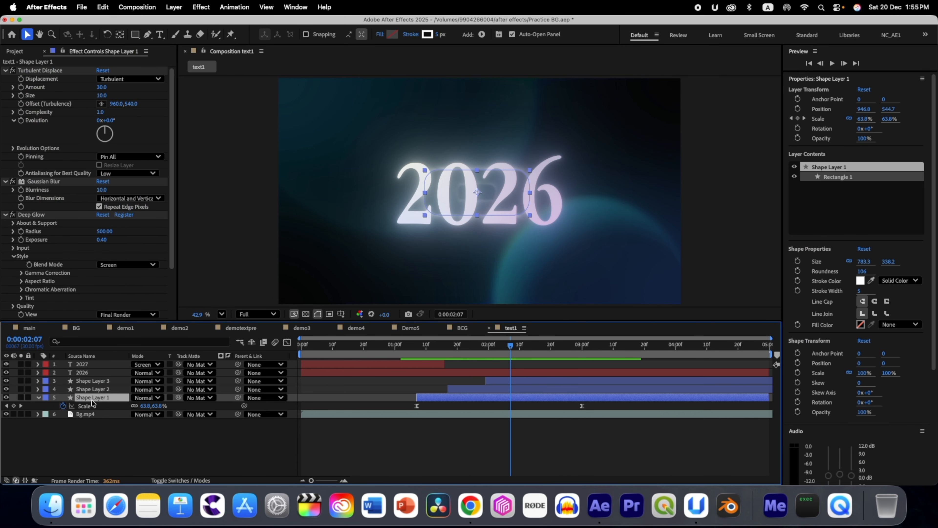
key("t")
left_click(135, 406)
type("60")
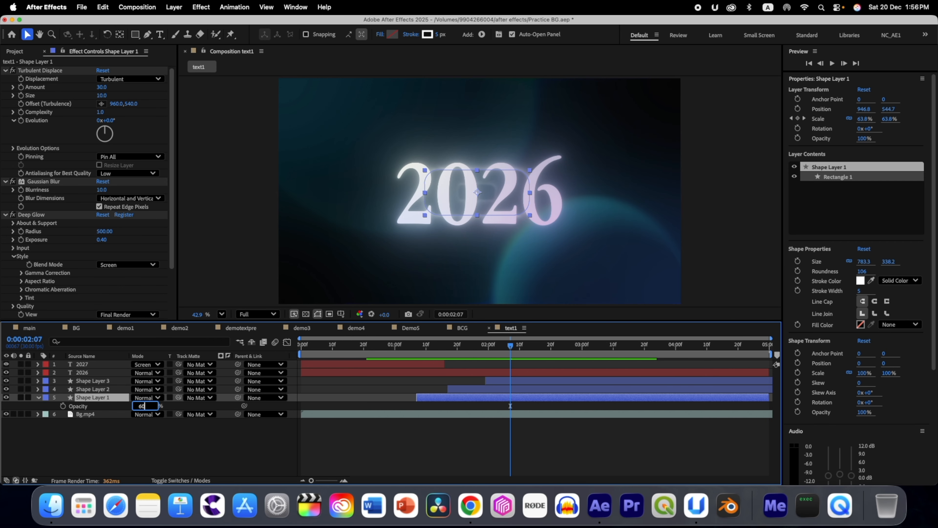
left_click(95, 390)
key("t")
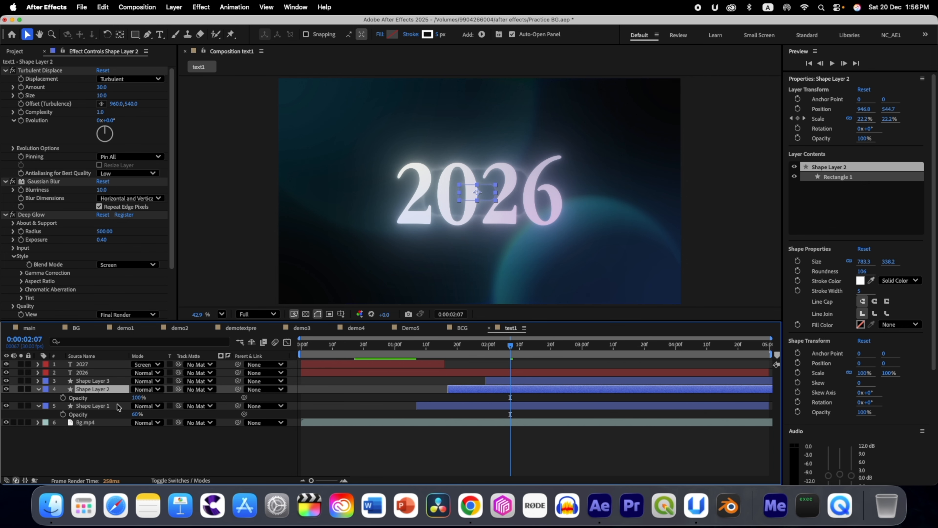
left_click(136, 397)
type("80")
key("Return")
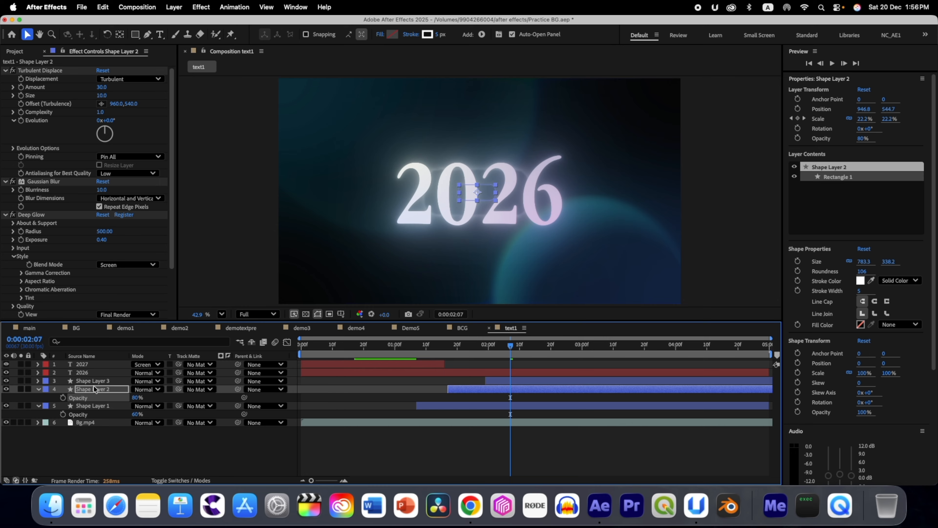
Set the opacity of Shape Layer 3 to 60%.
left_click(94, 381)
key("t")
left_click(137, 389)
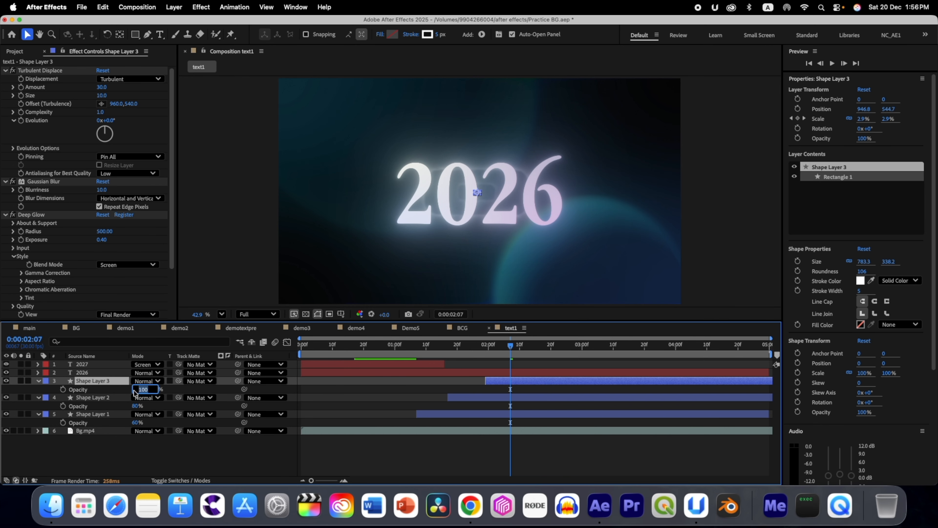
type("60")
key("Return")
Change the stroke color of Shape Layer 1's rectangle outline to bright yellow.
left_click(95, 414)
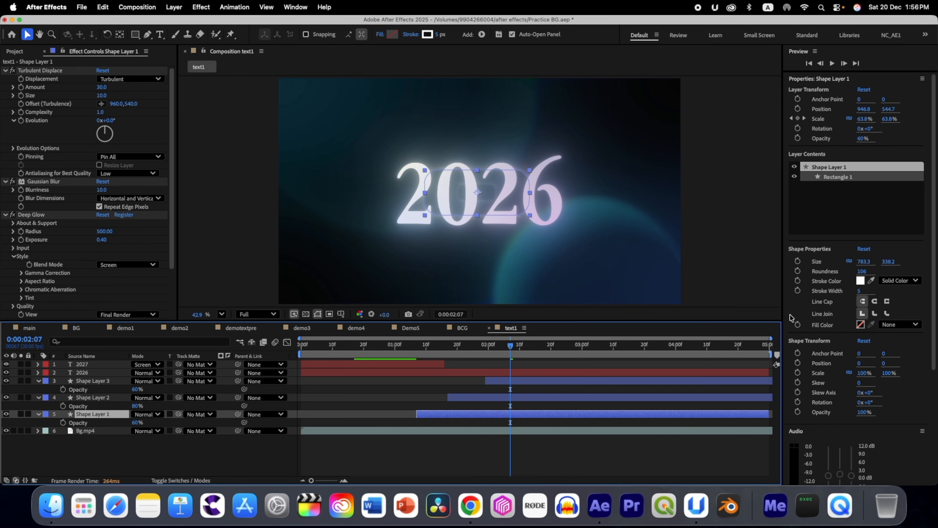
left_click(862, 282)
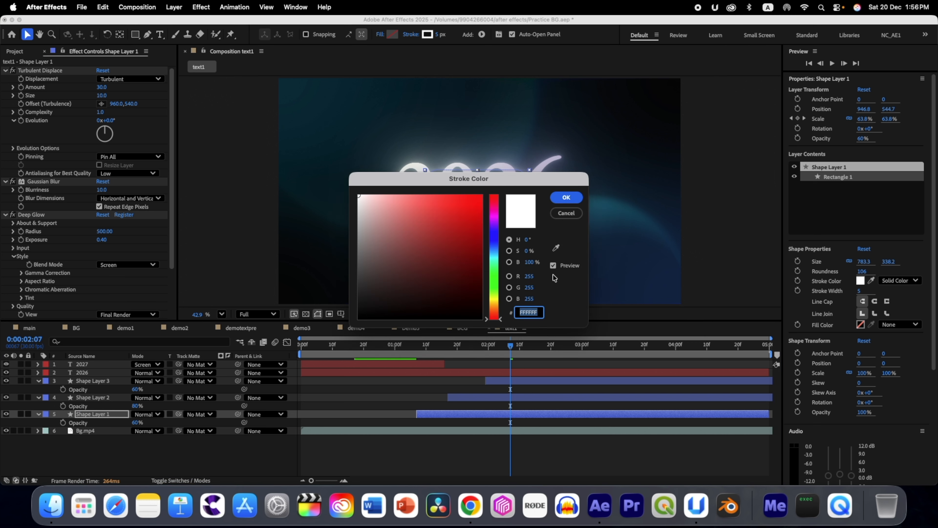
left_click(493, 301)
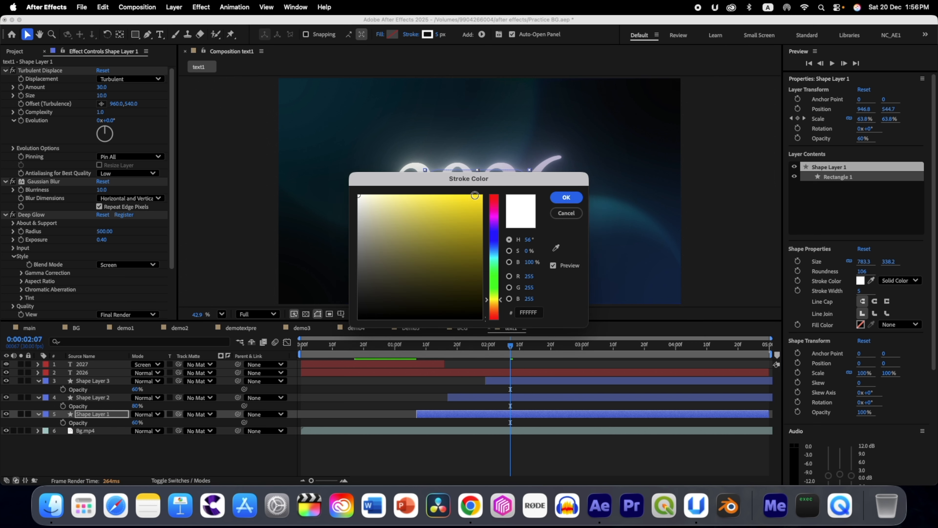
left_click(472, 194)
left_click(579, 199)
Change the stroke color of Shape Layer 2's rectangle outline to bright red.
left_click(104, 400)
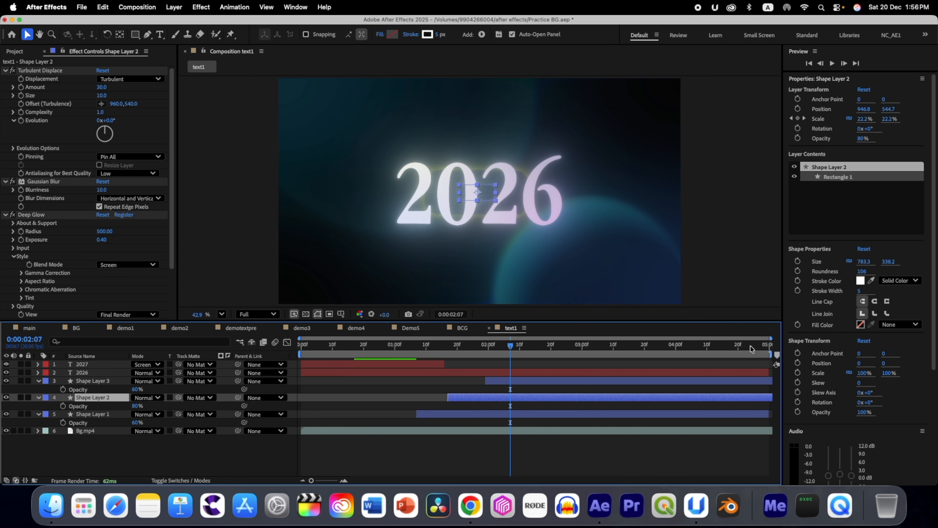
left_click(861, 281)
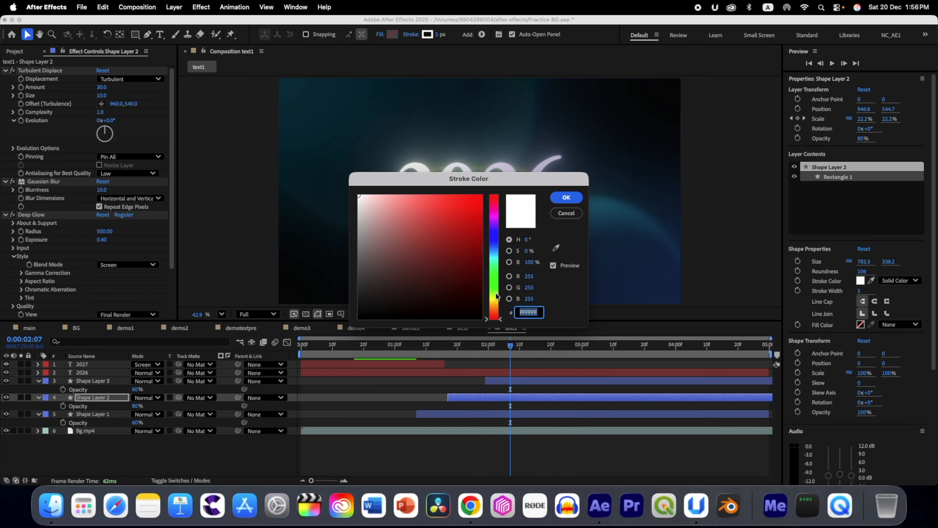
left_click(495, 196)
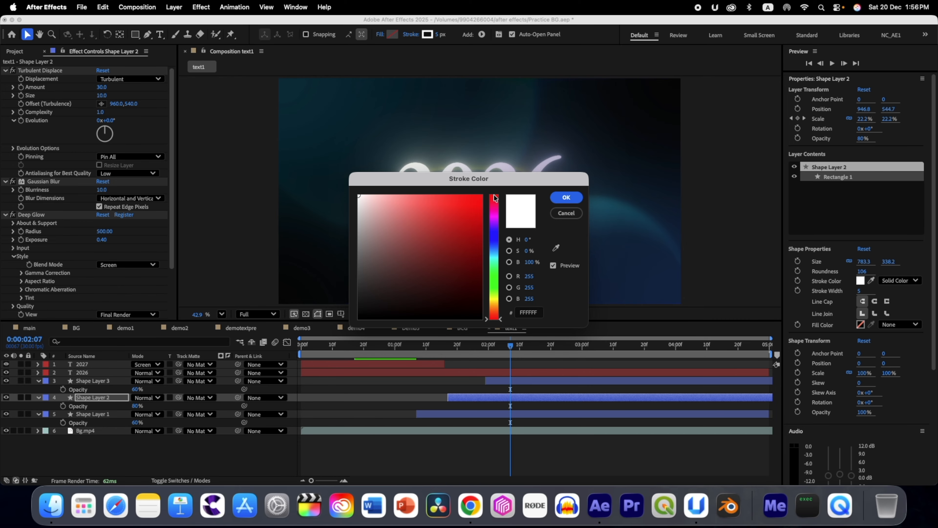
left_click(473, 195)
left_click(568, 198)
Change the stroke color of Shape Layer 3's rectangle outline to vivid blue, keeping that layer selected.
left_click(95, 384)
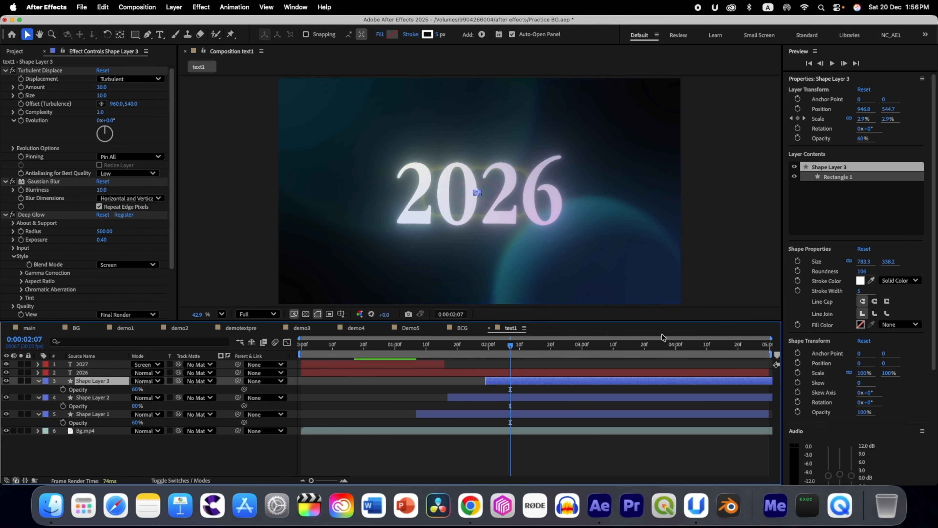
left_click(859, 281)
left_click(495, 238)
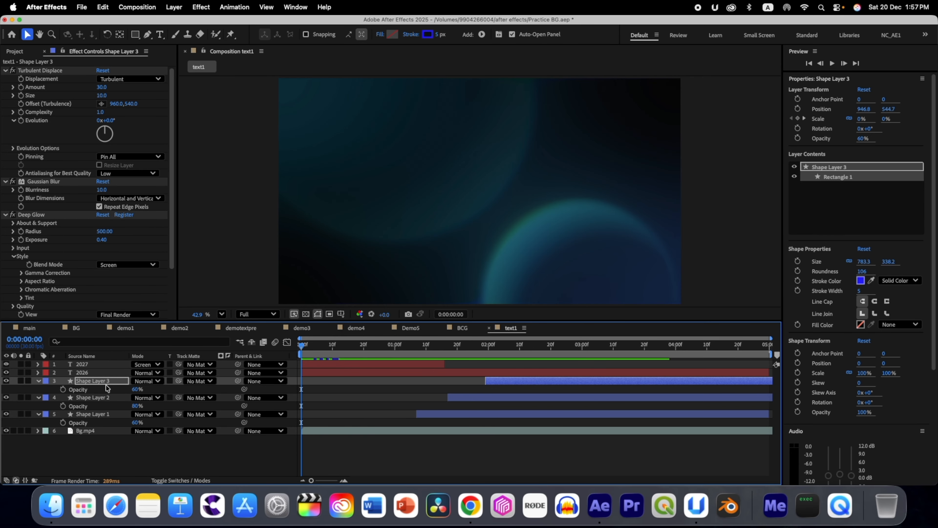
left_click(90, 382)
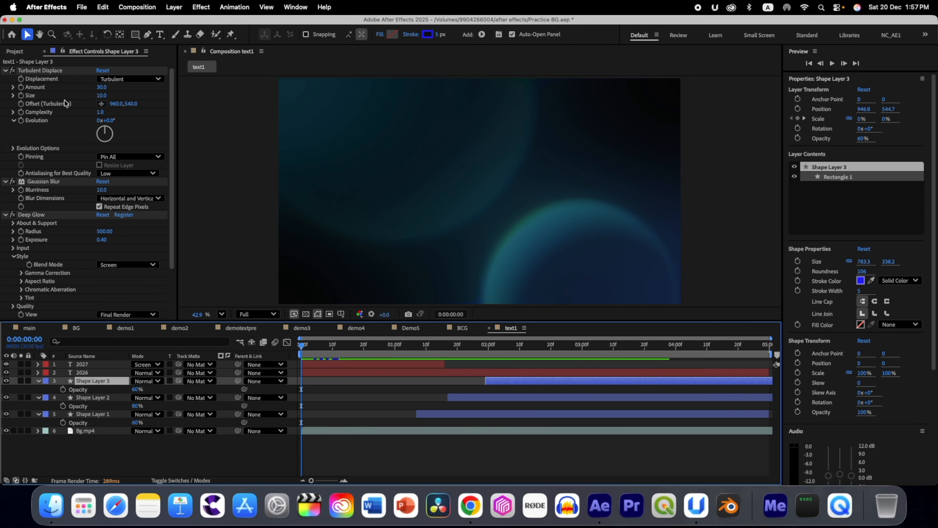